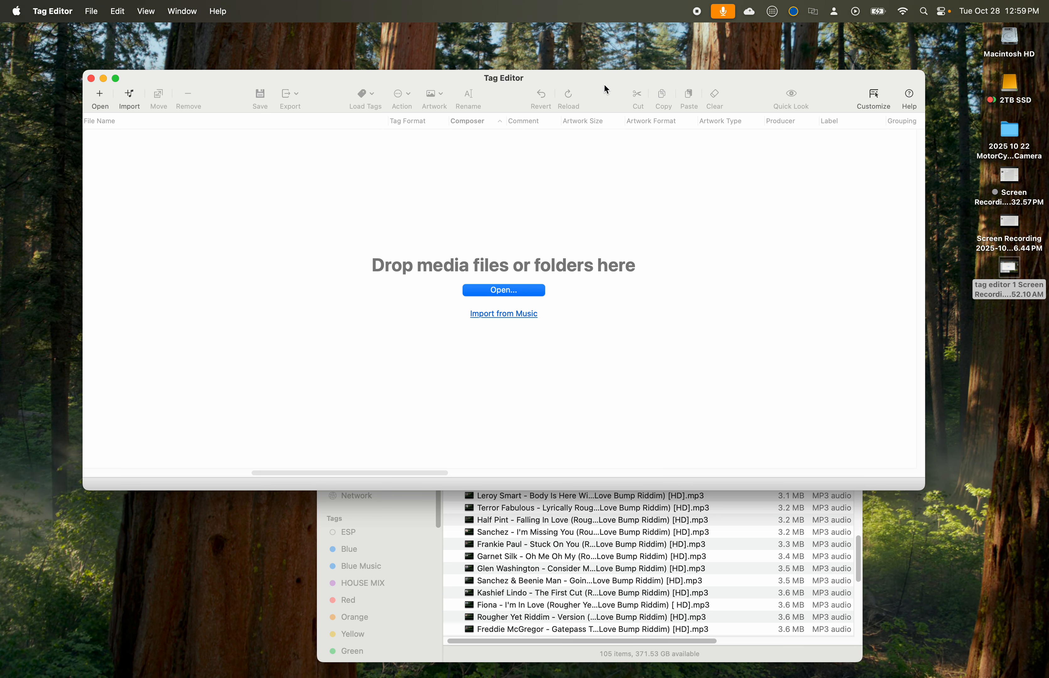
# Step: Switch to Finder and preview the Slim Smith - Rougher Yet MP3 in the Rougher Yet Love Bump Riddim folder
pyautogui.moveTo(607, 89); pyautogui.dragTo(603, 67)
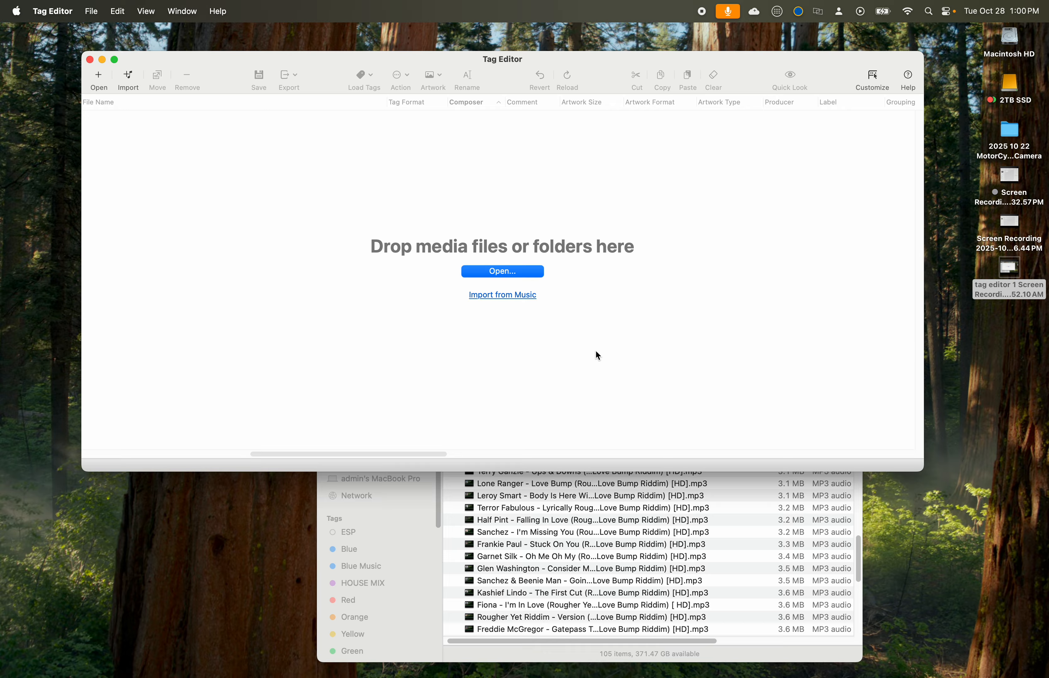
pyautogui.click(526, 501)
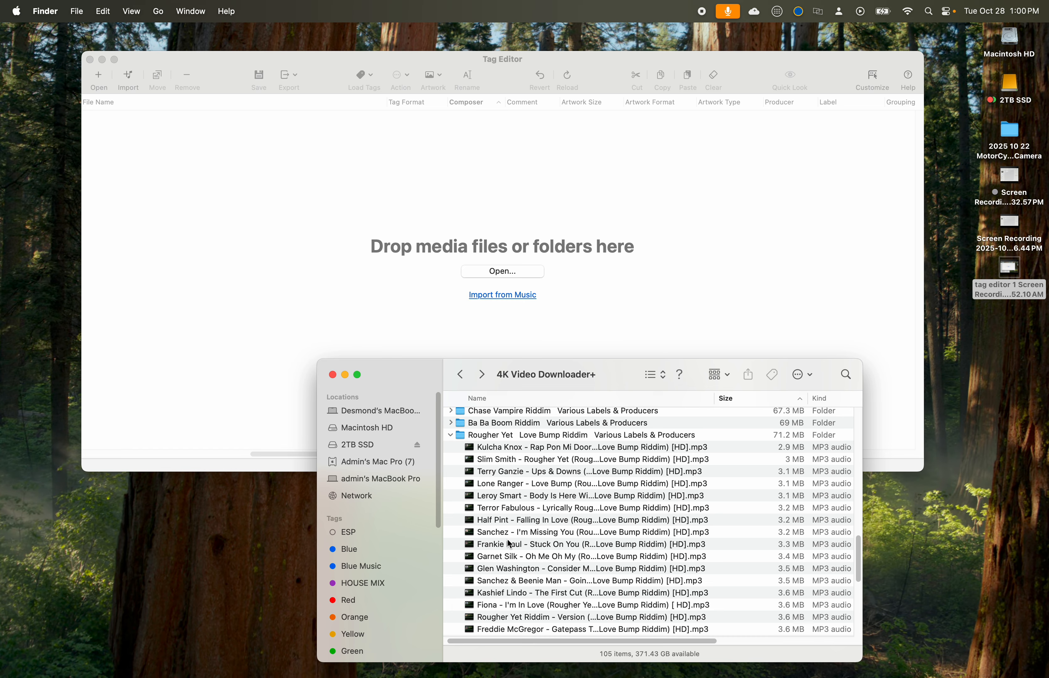
pyautogui.scroll(-5, 509, 589)
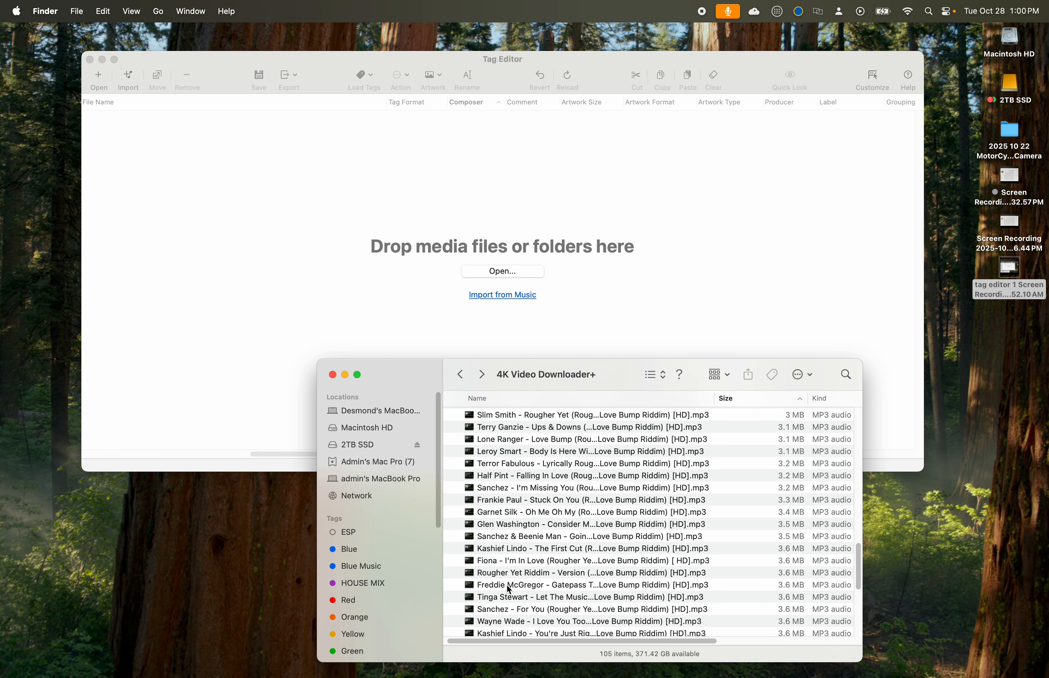
pyautogui.scroll(-3, 509, 589)
pyautogui.scroll(7, 509, 590)
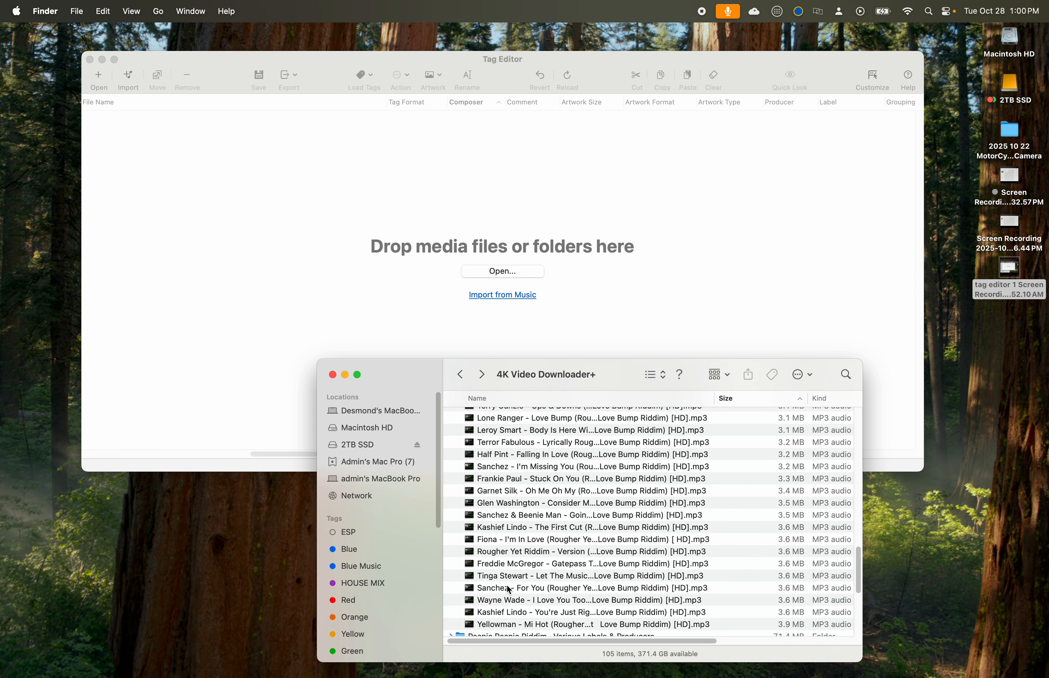
pyautogui.scroll(2, 509, 589)
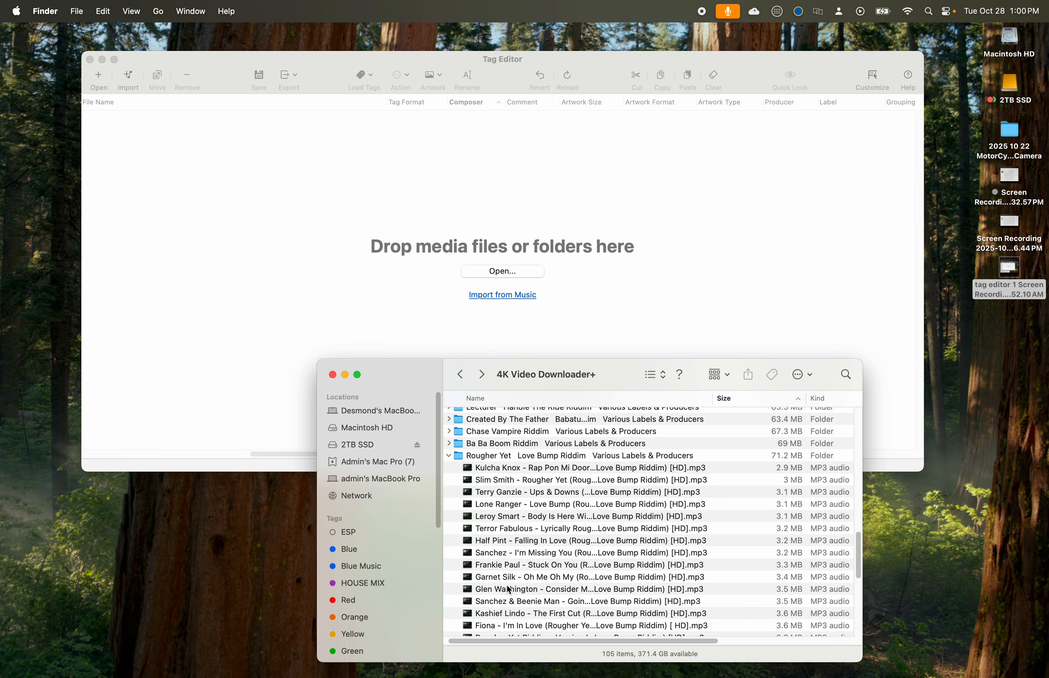
pyautogui.click(500, 484)
pyautogui.press('space')
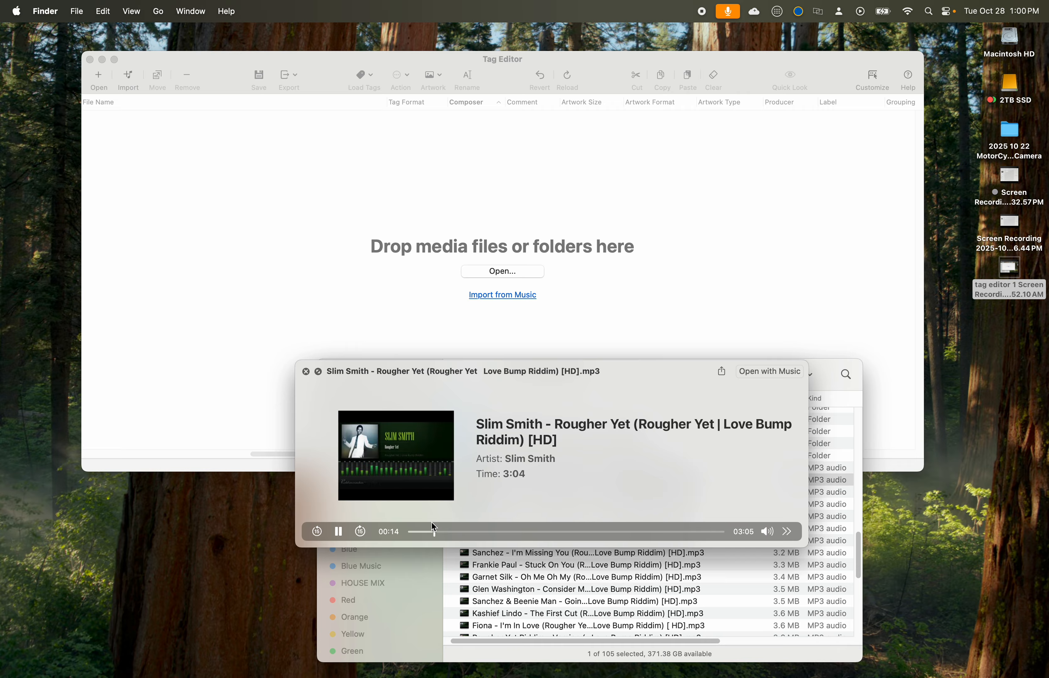
pyautogui.click(309, 372)
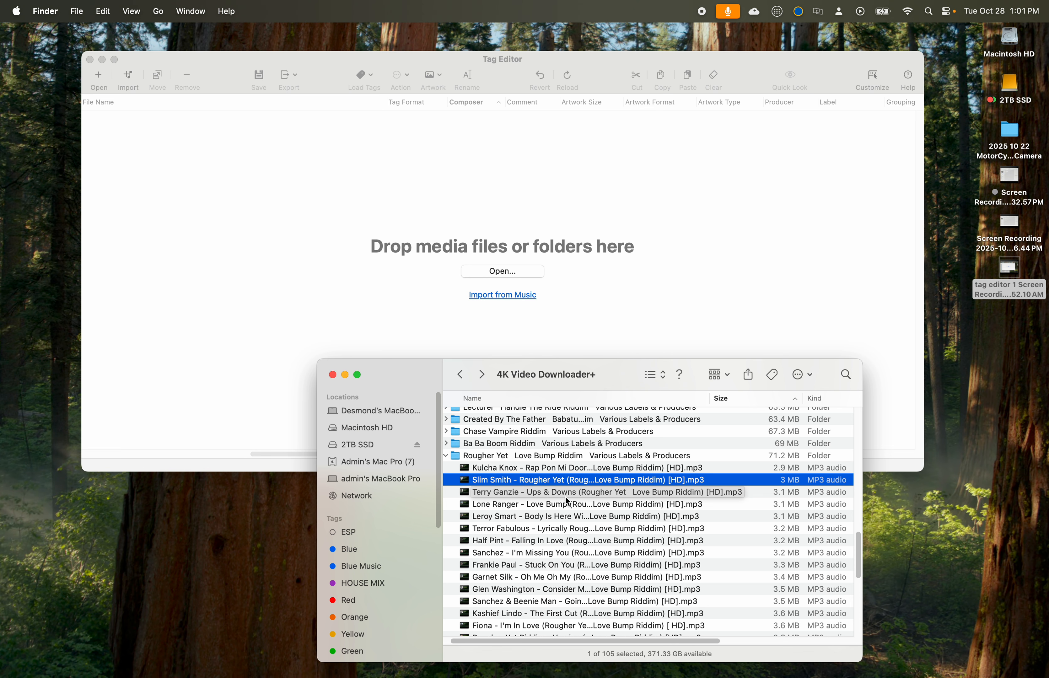
# Step: Preview the Lone Ranger - Love Bump MP3 from the same folder and close the preview
pyautogui.click(534, 506)
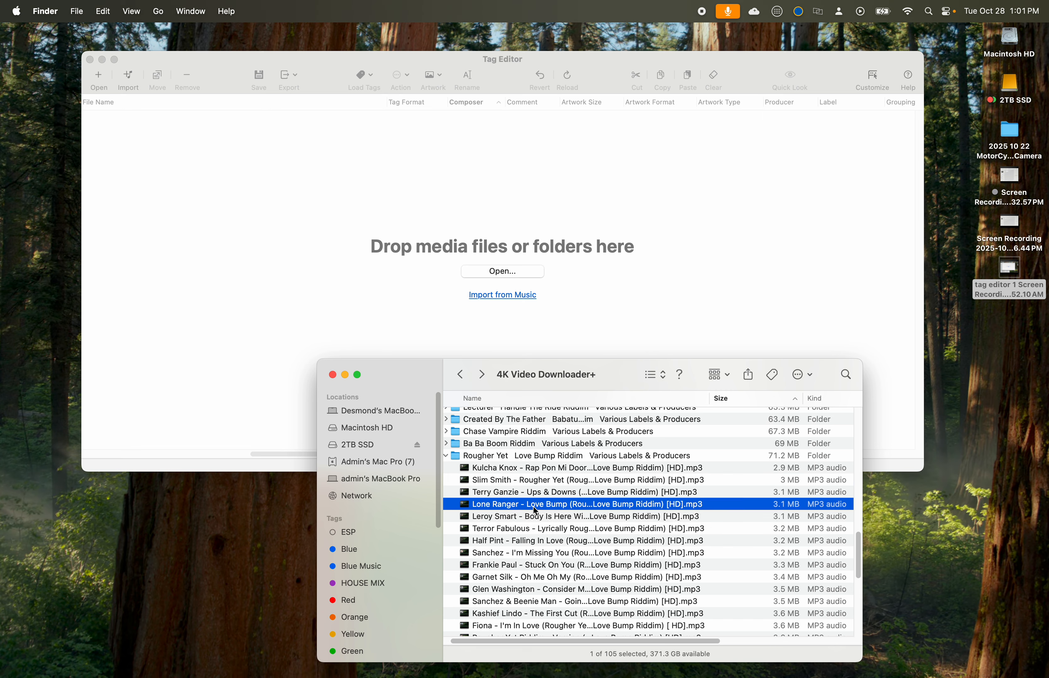
pyautogui.press('space')
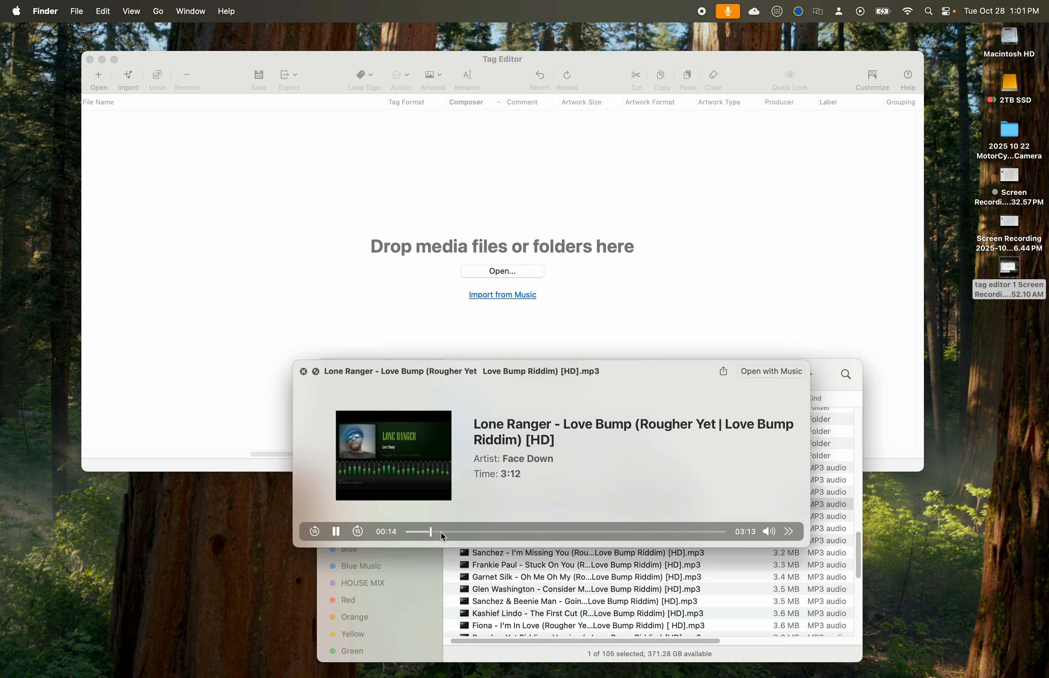
pyautogui.press('space')
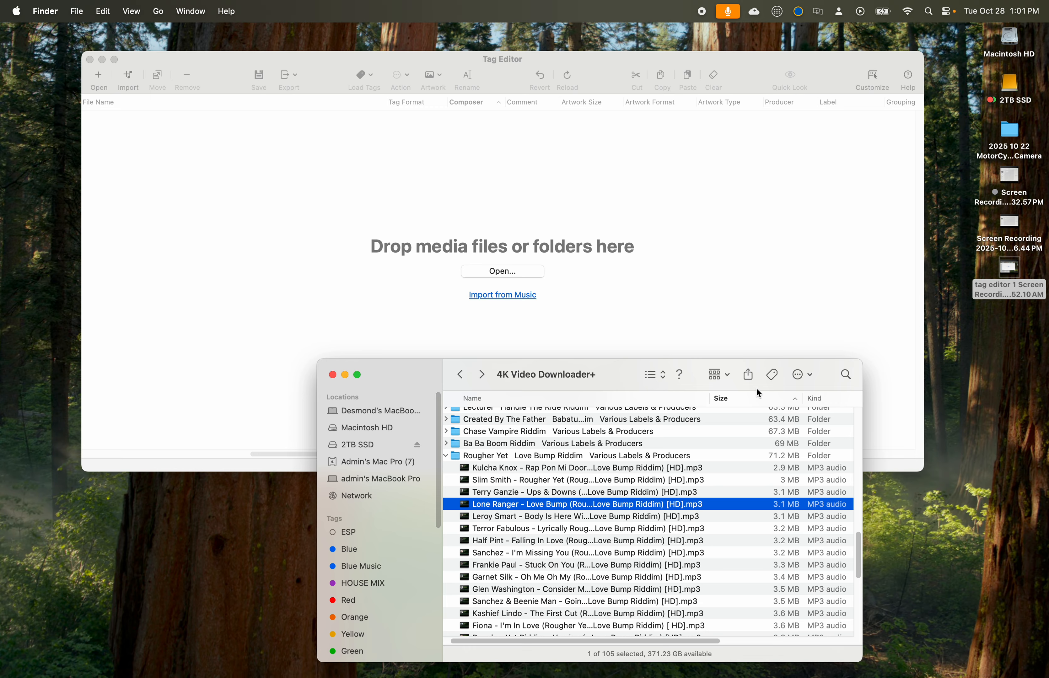
# Step: Widen the Name column to show full file names and load the Rougher Yet Love Bump Riddim folder into Tag Editor
pyautogui.moveTo(709, 398); pyautogui.dragTo(797, 399)
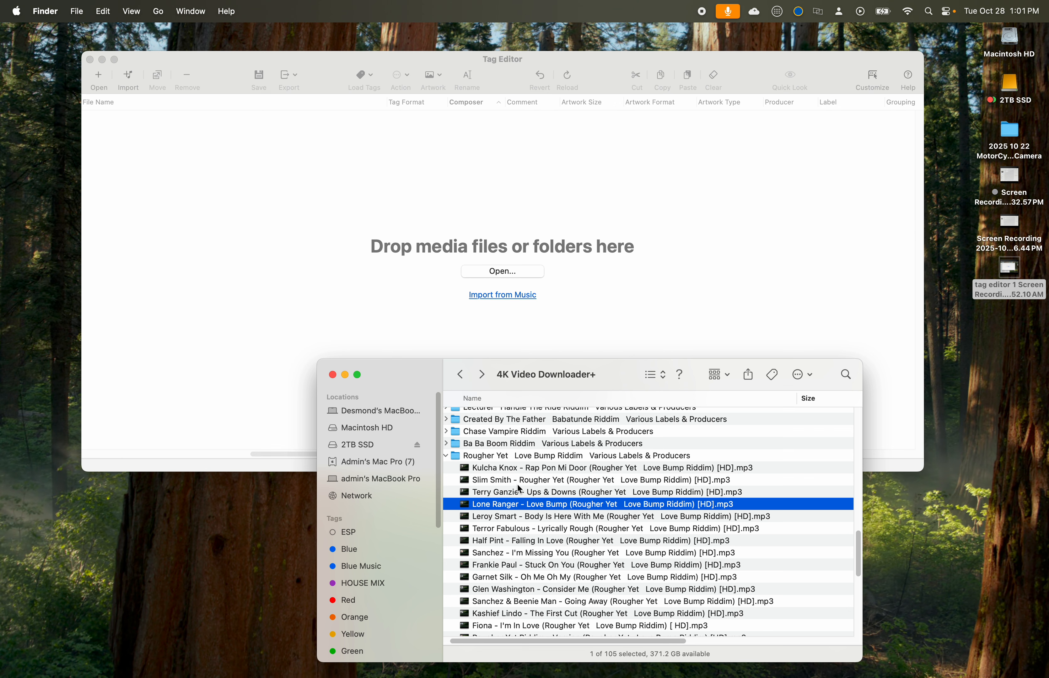
pyautogui.click(332, 278)
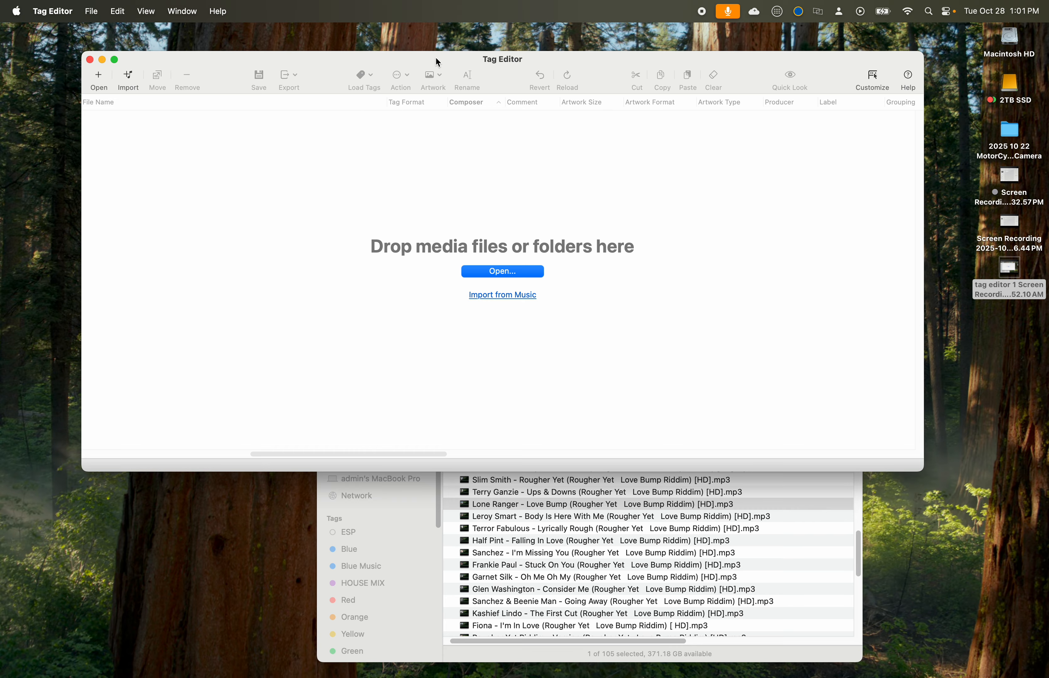
pyautogui.moveTo(435, 58); pyautogui.dragTo(433, 31)
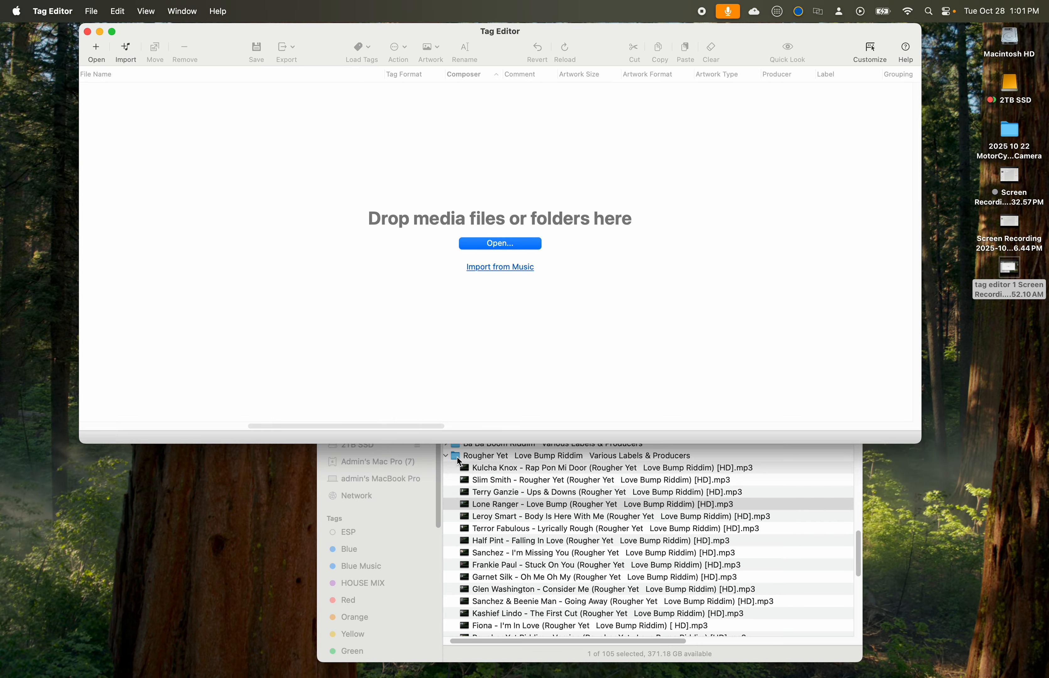
pyautogui.moveTo(457, 456); pyautogui.dragTo(260, 211)
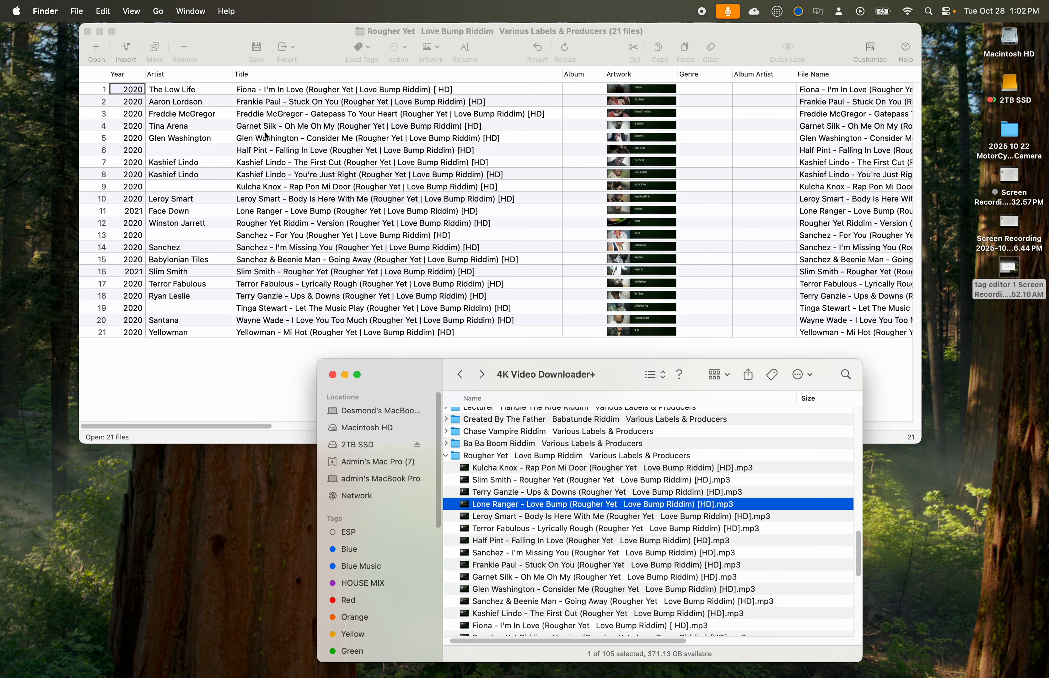
# Step: Examine the advanced tag-loading options for all the loaded tracks and close them without applying
pyautogui.click(265, 91)
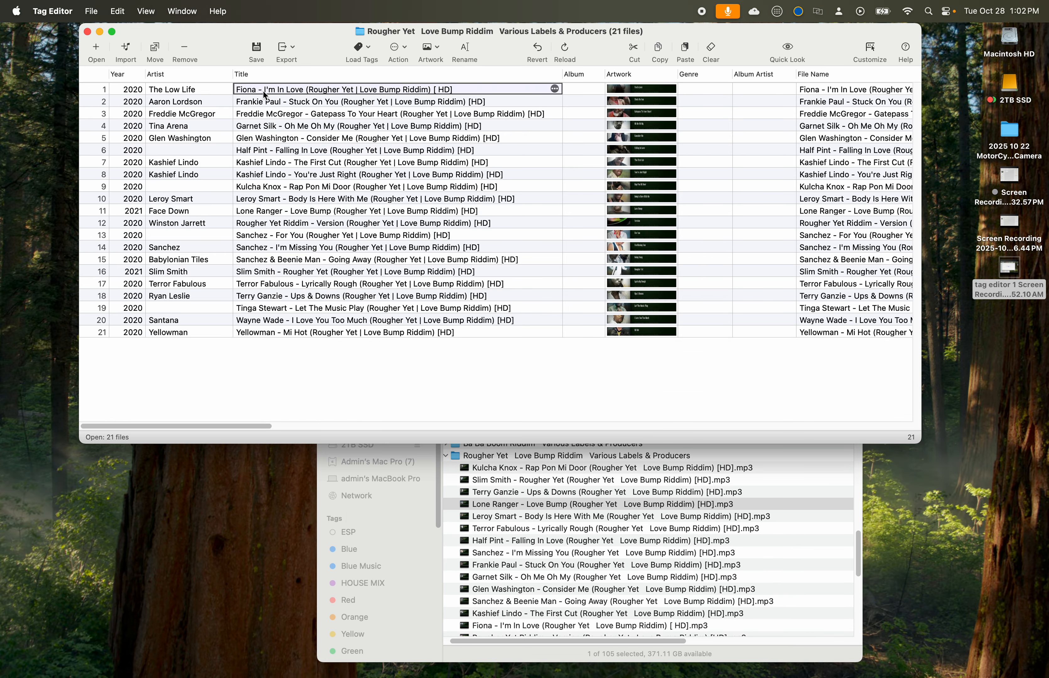
pyautogui.press('super+a')
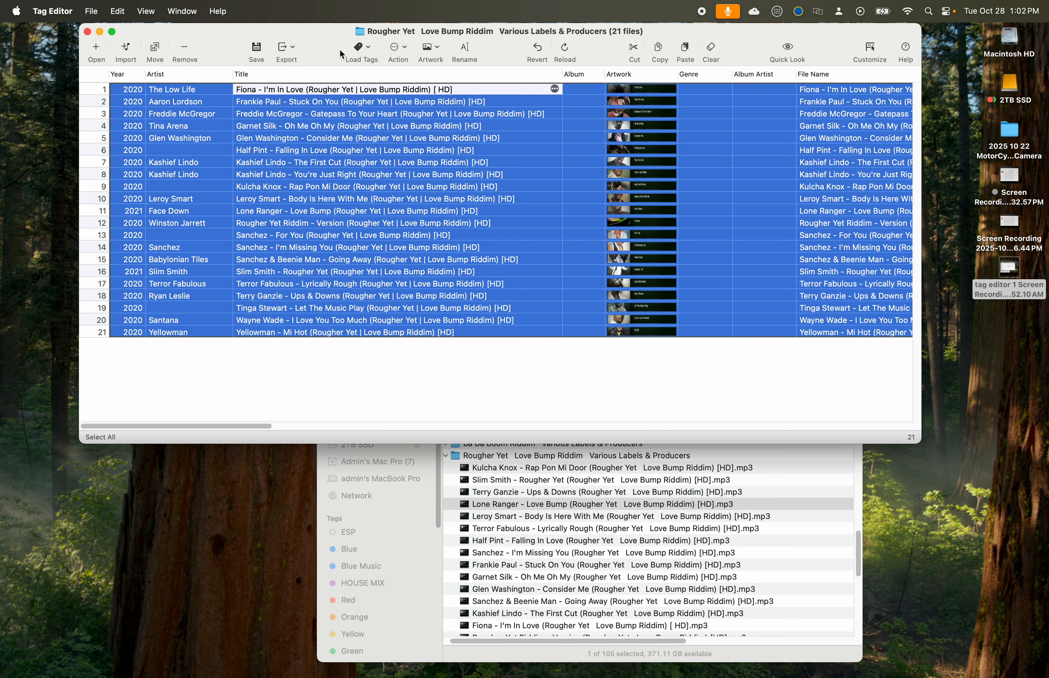
pyautogui.click(366, 54)
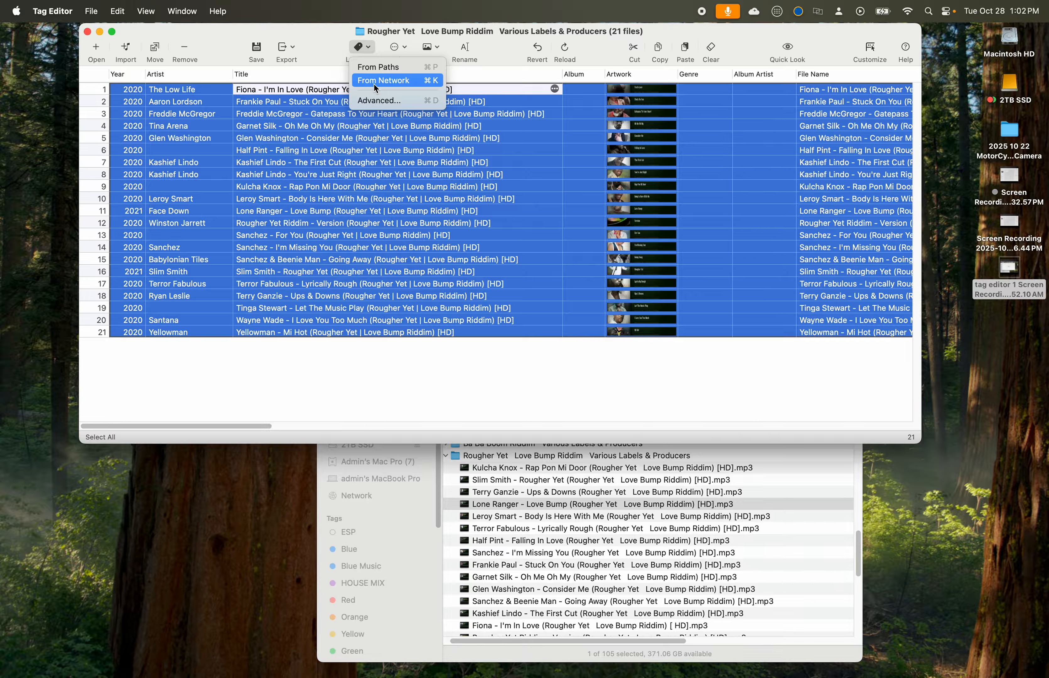
pyautogui.click(376, 101)
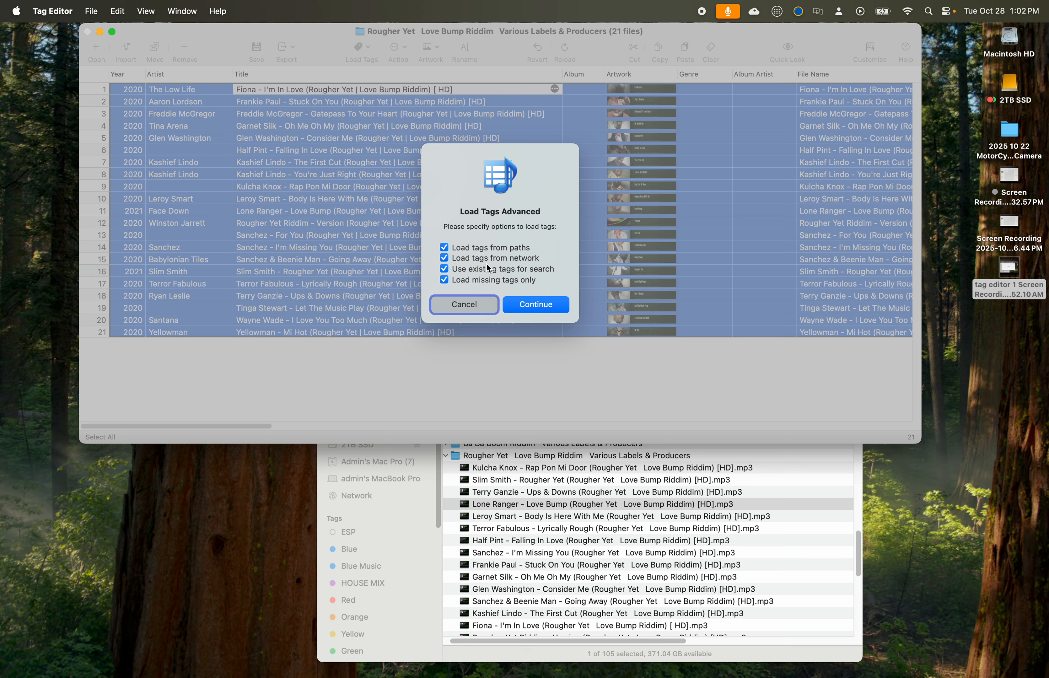
pyautogui.click(495, 304)
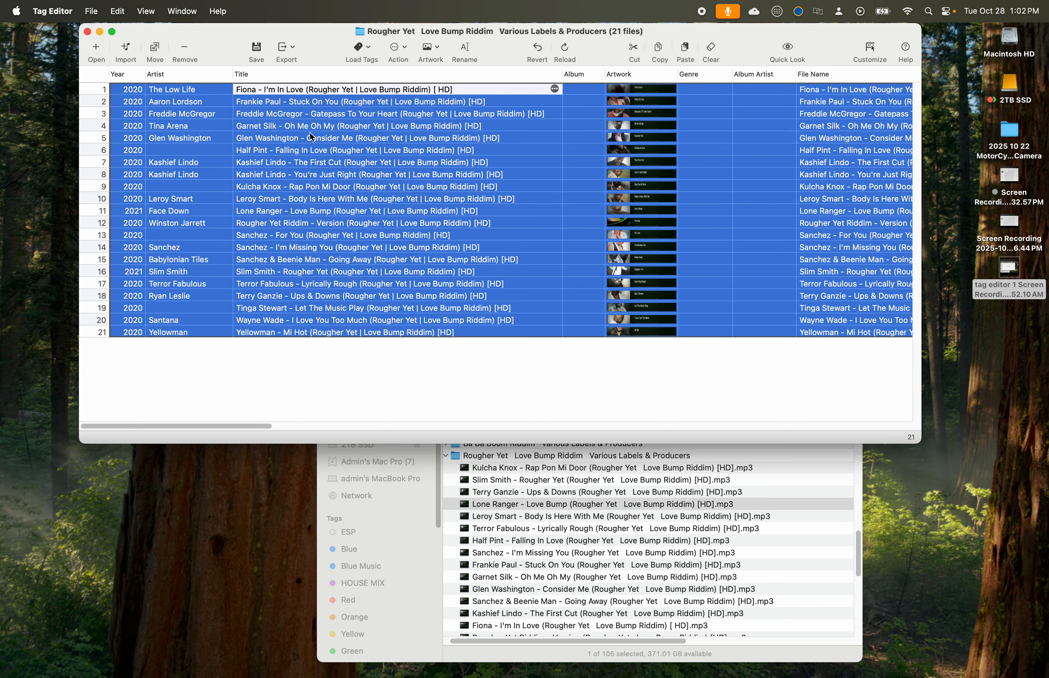
pyautogui.click(364, 48)
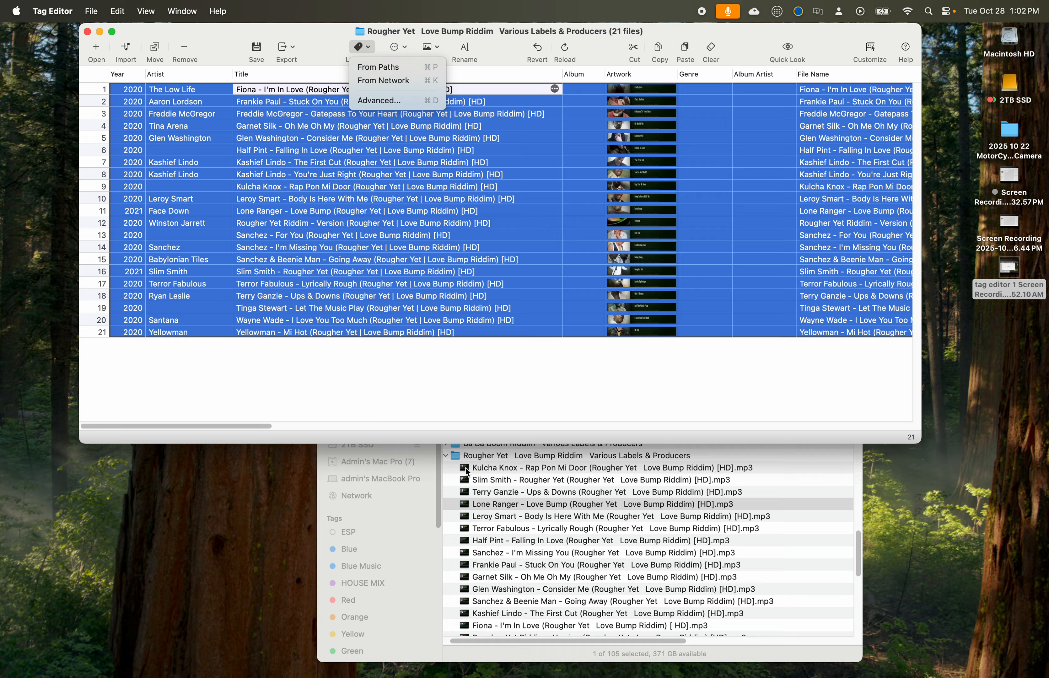
pyautogui.click(442, 466)
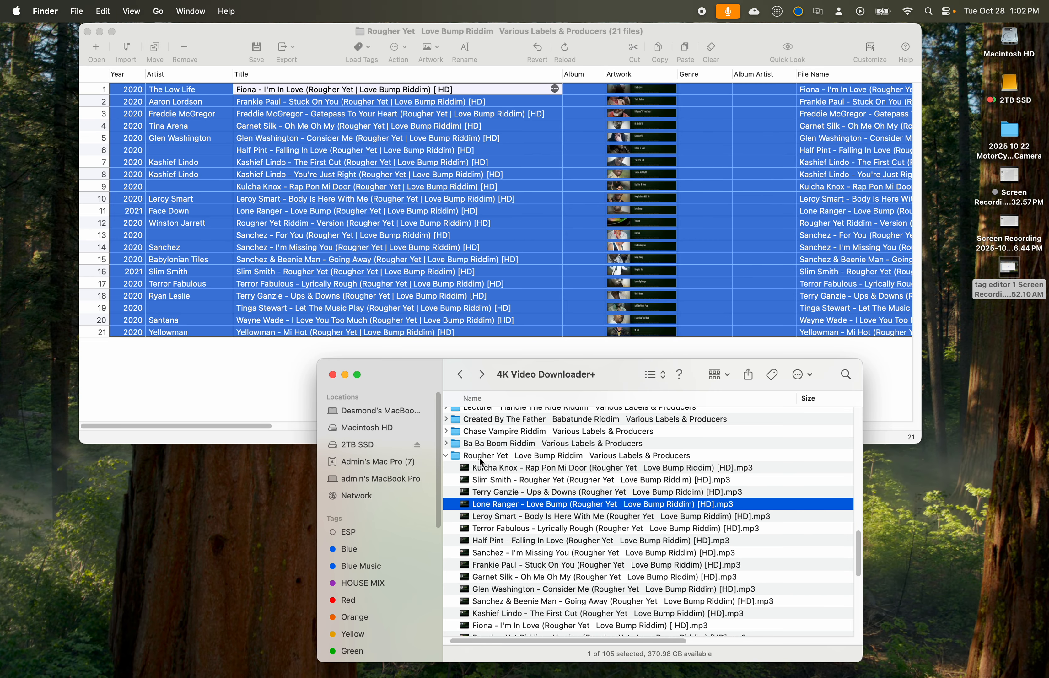
pyautogui.click(484, 457)
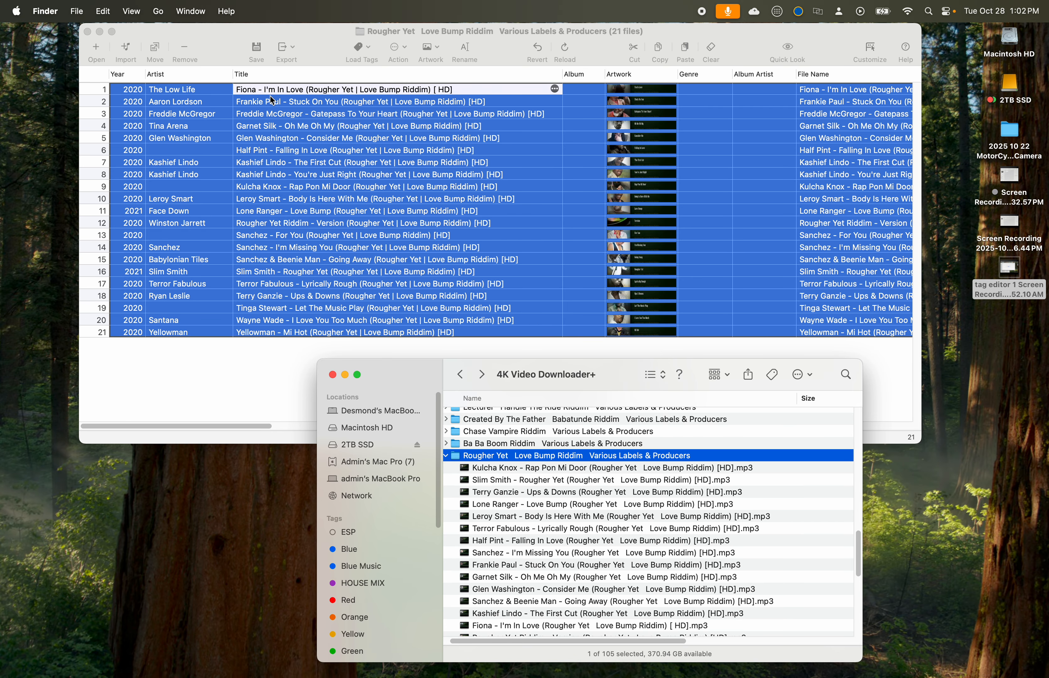
pyautogui.press('super+a')
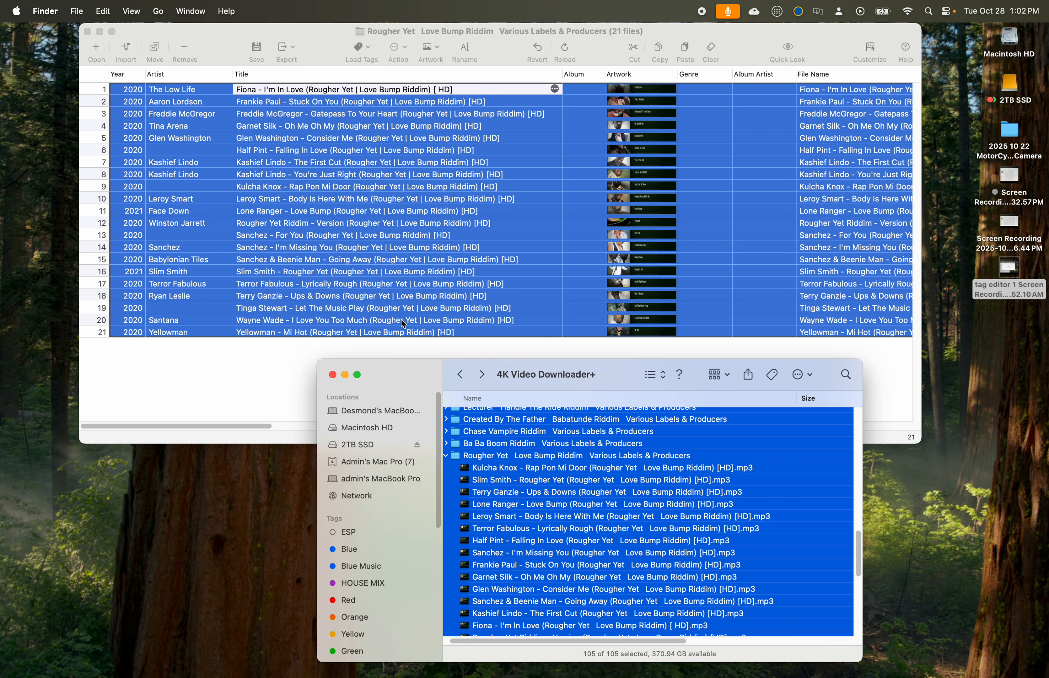
pyautogui.click(405, 376)
pyautogui.click(282, 385)
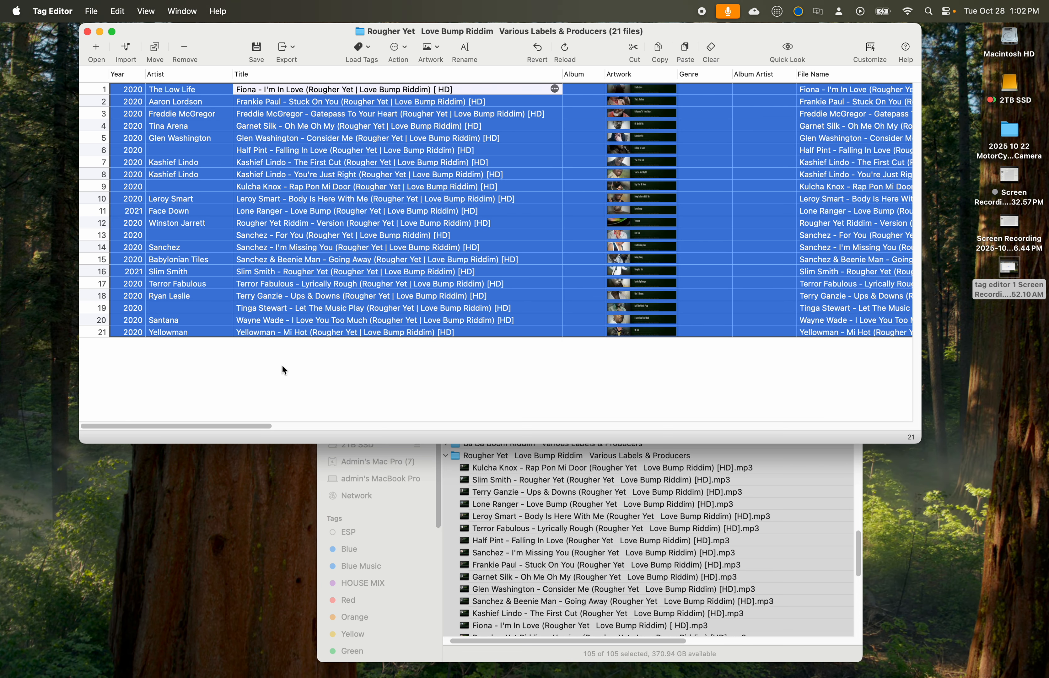
# Step: Select all the tracks in the tag table and load their tags from the file paths
pyautogui.click(297, 295)
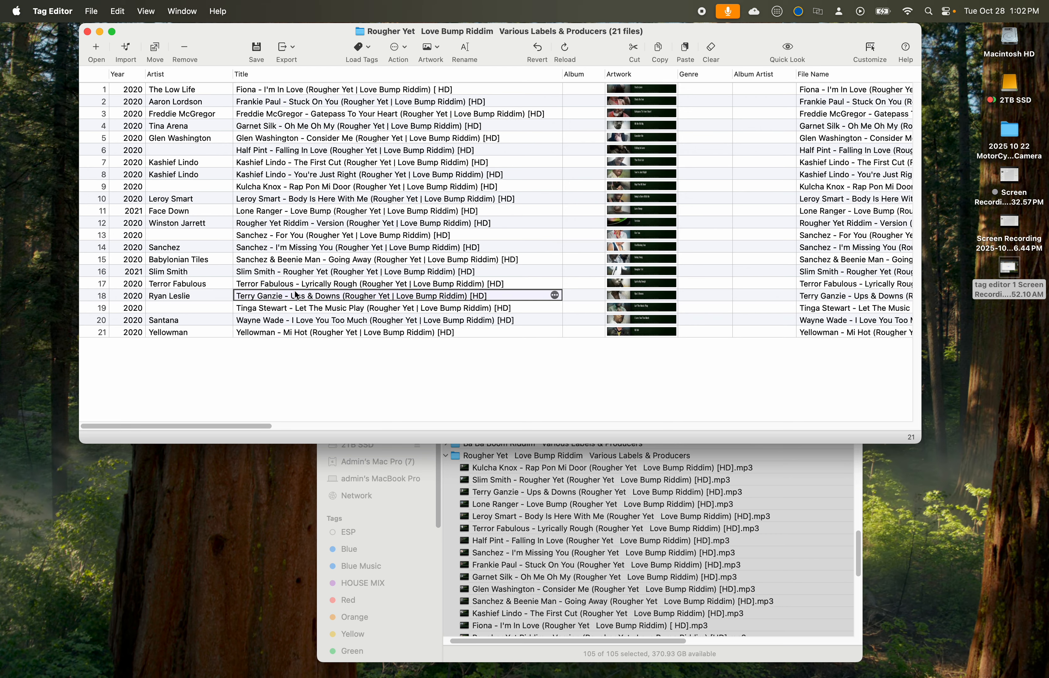
pyautogui.press('super+a')
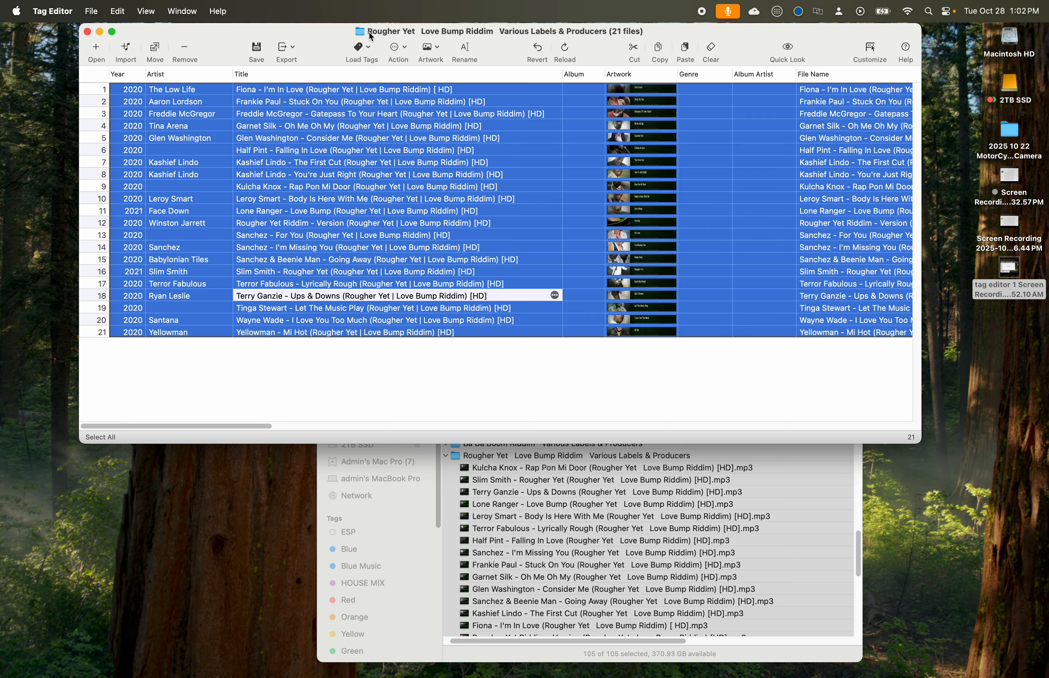
pyautogui.click(399, 48)
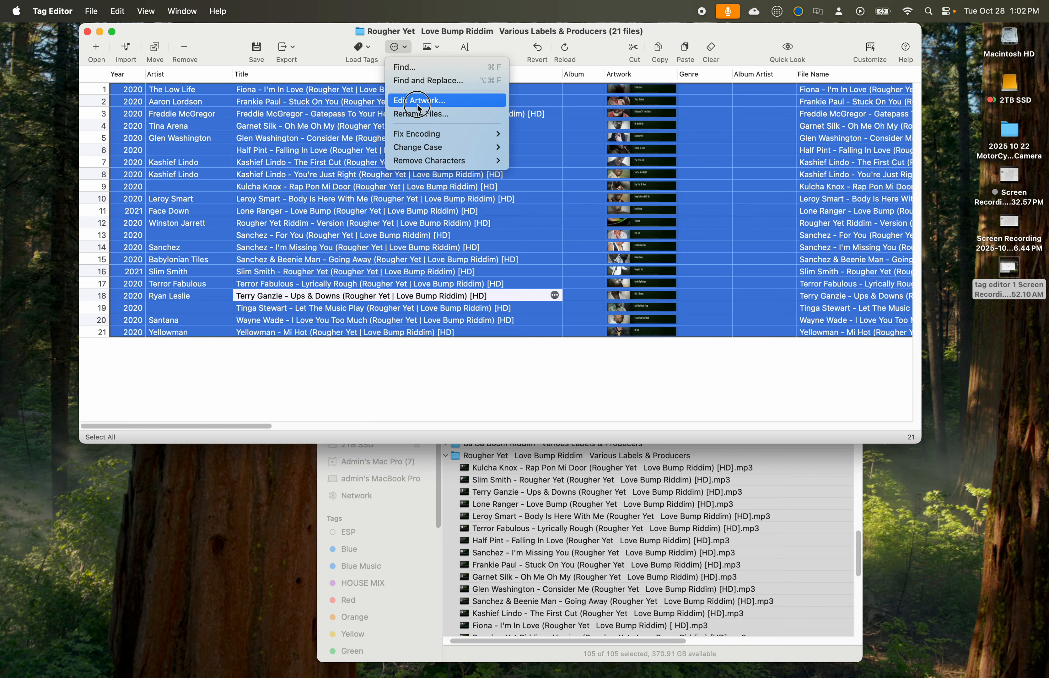
pyautogui.click(375, 62)
pyautogui.click(362, 47)
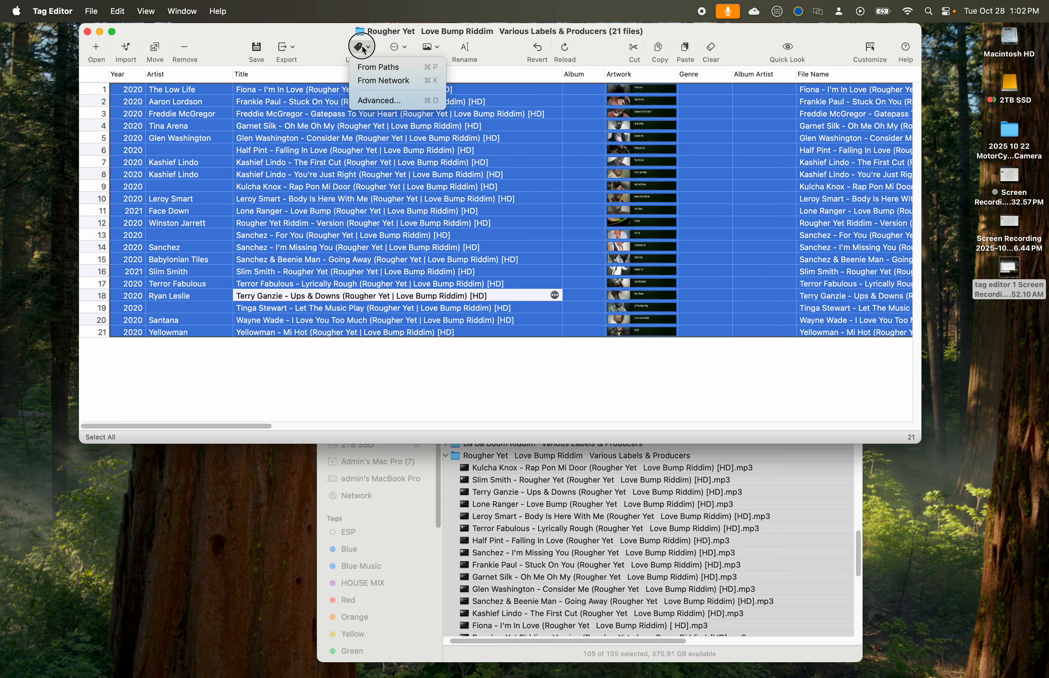
pyautogui.click(373, 72)
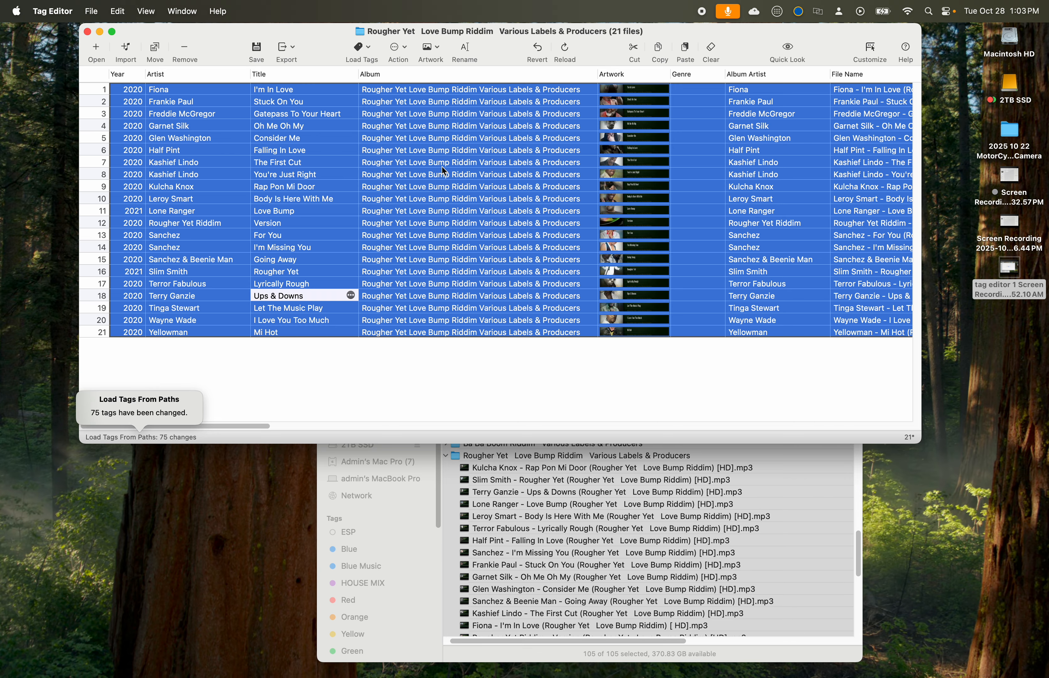
# Step: Check the source folder in Finder and view the enlarged artwork of the first track in Tag Editor
pyautogui.click(489, 470)
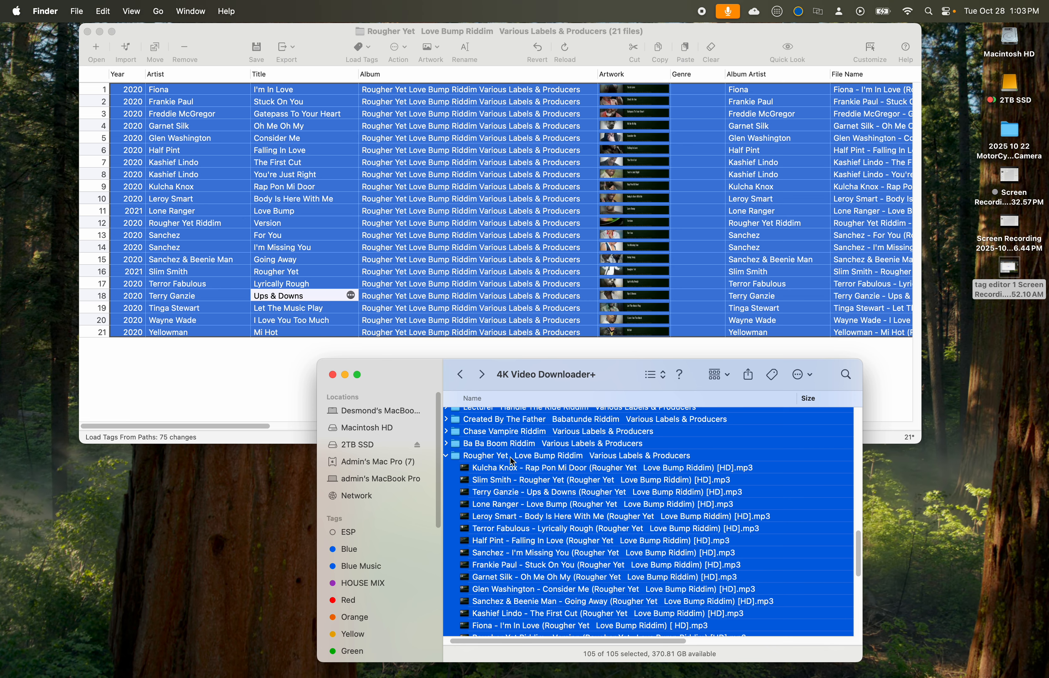
pyautogui.click(408, 215)
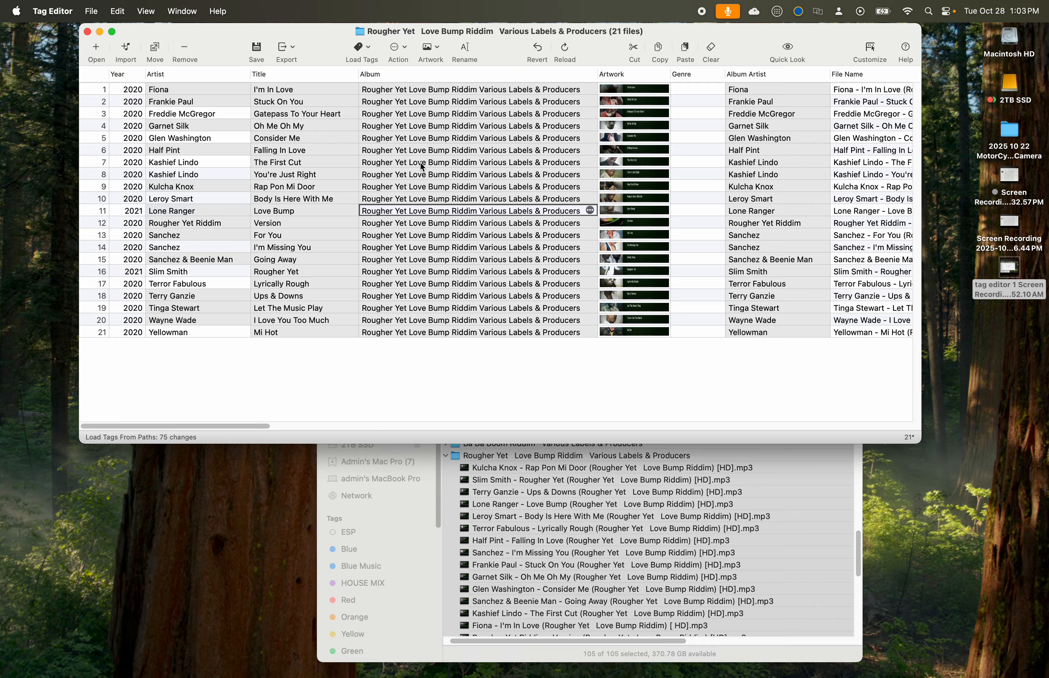
pyautogui.click(637, 87)
pyautogui.click(636, 87)
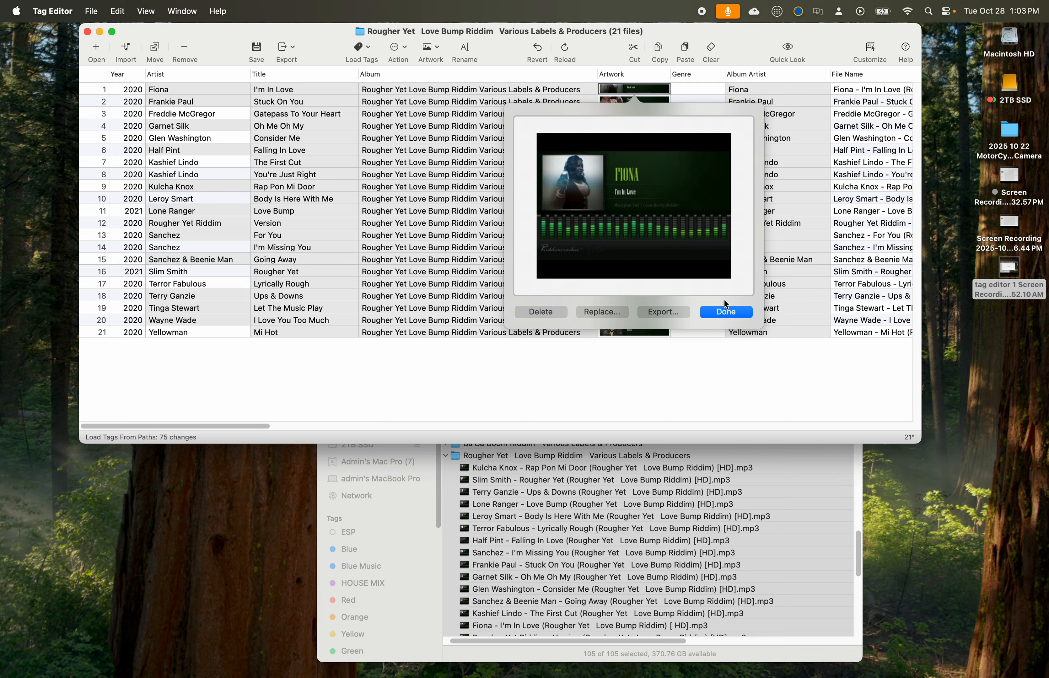
pyautogui.click(725, 313)
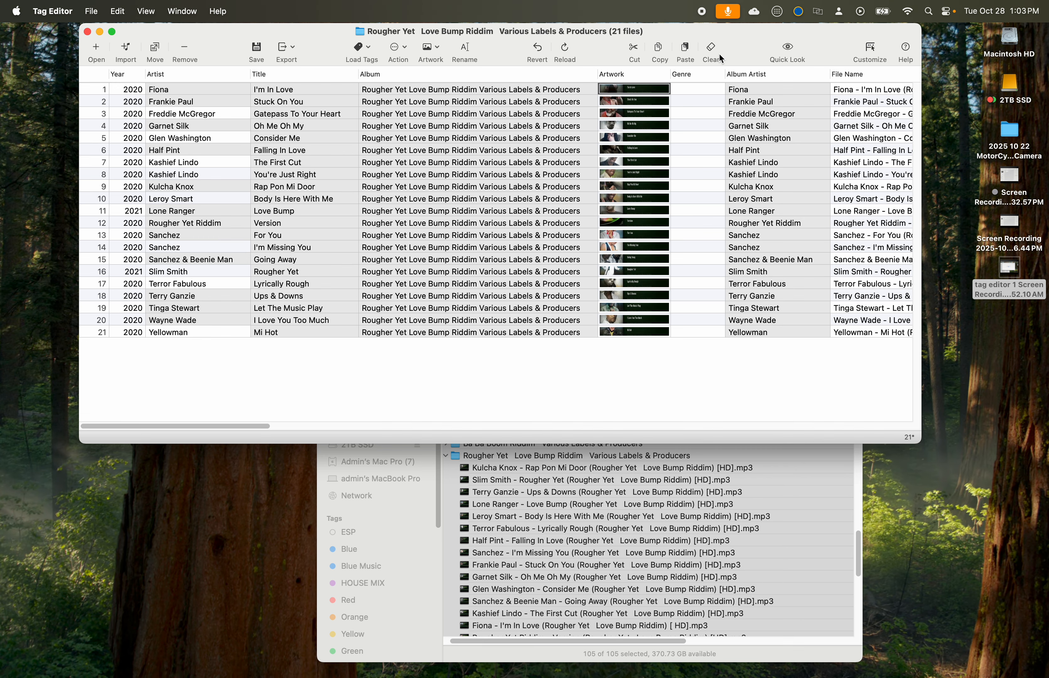
# Step: Replace every occurrence of "Various Labels & Producers" in the Album tags with nothing
pyautogui.click(398, 48)
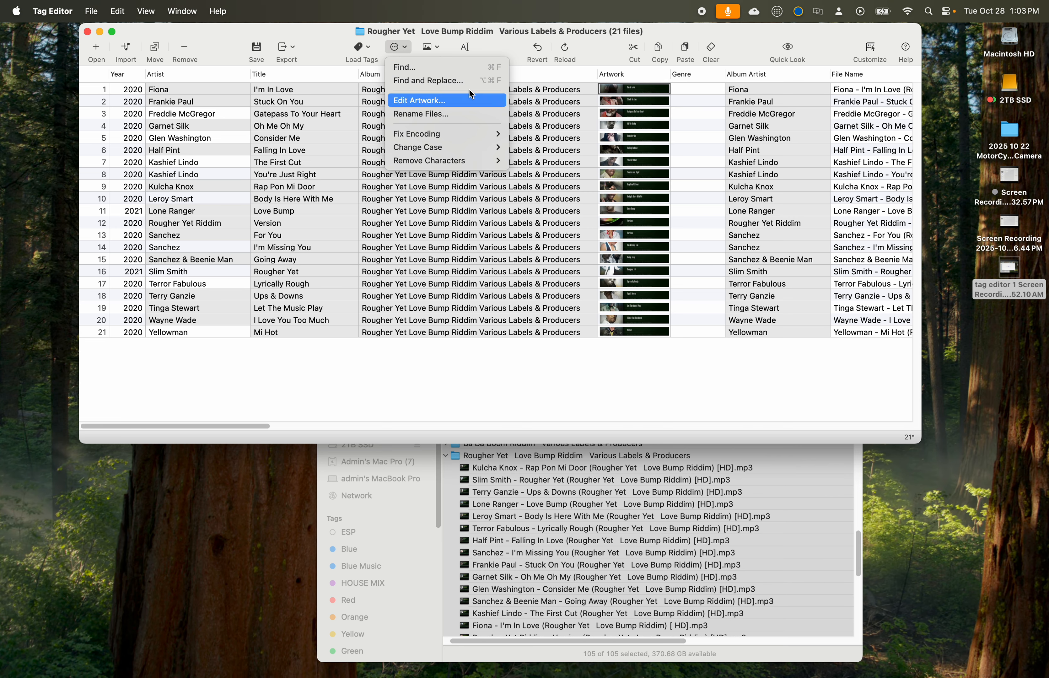
pyautogui.click(448, 81)
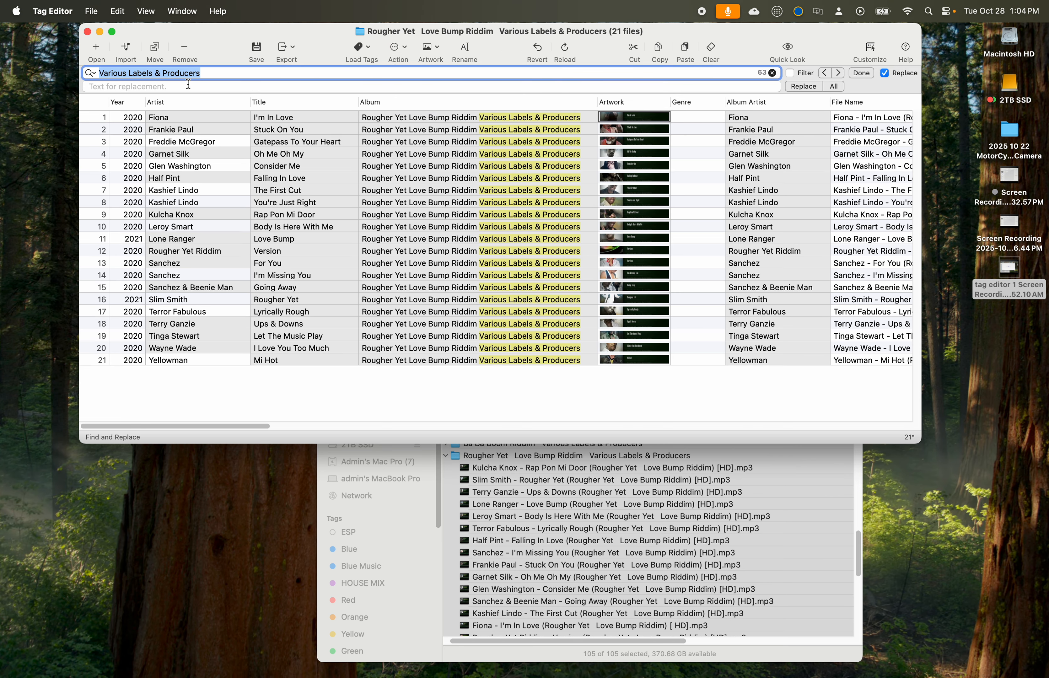
pyautogui.click(482, 120)
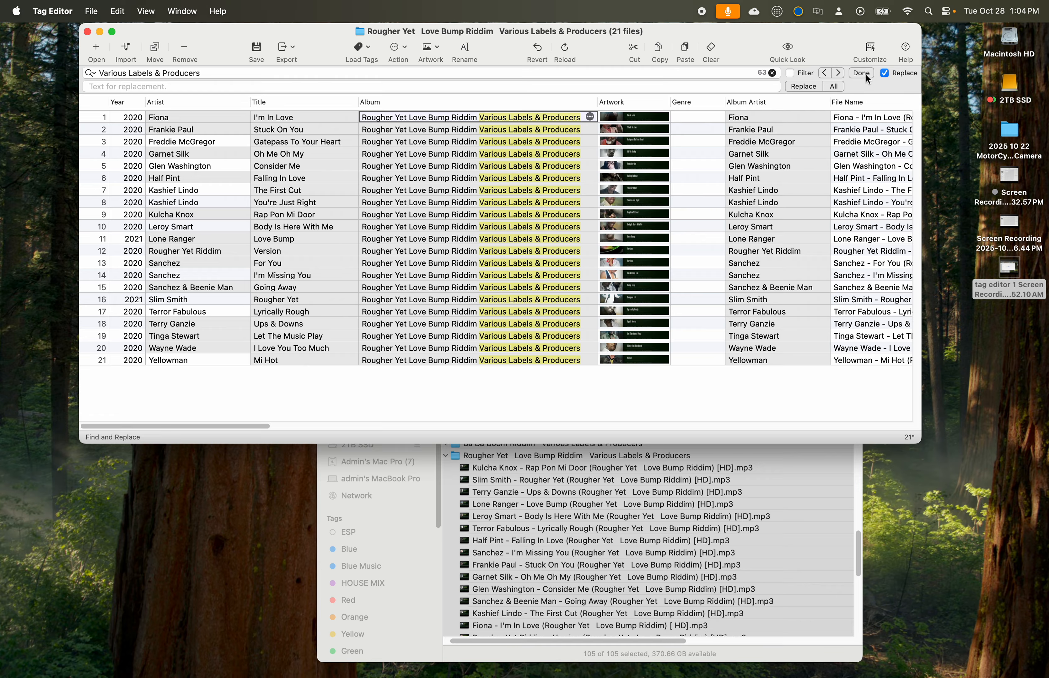
pyautogui.click(98, 85)
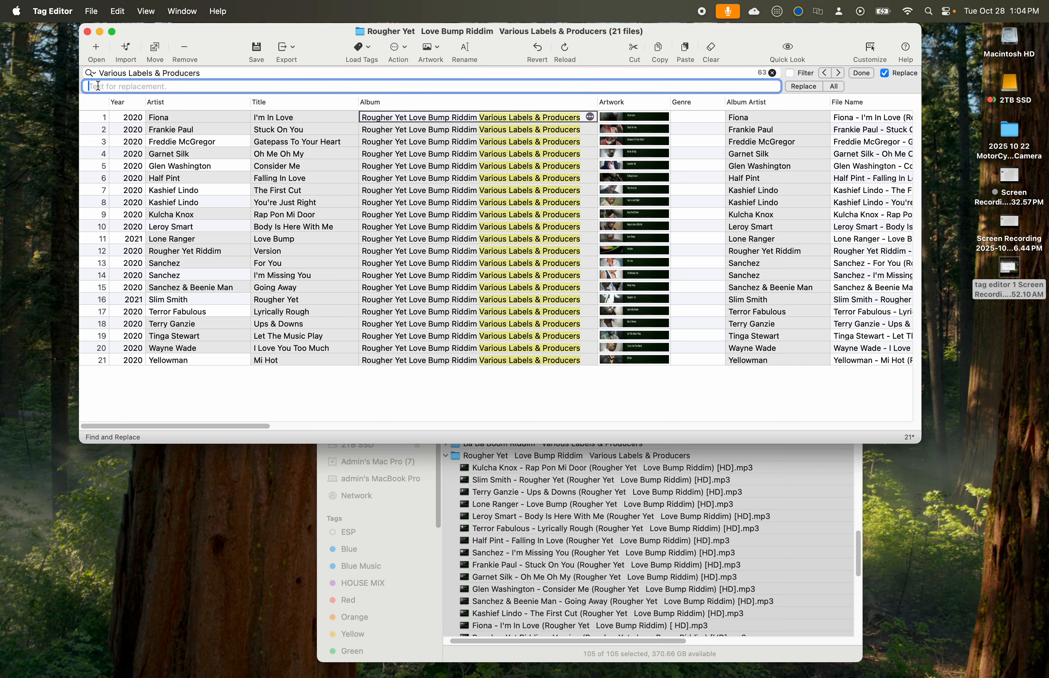
pyautogui.press('BackSpace')
pyautogui.click(835, 86)
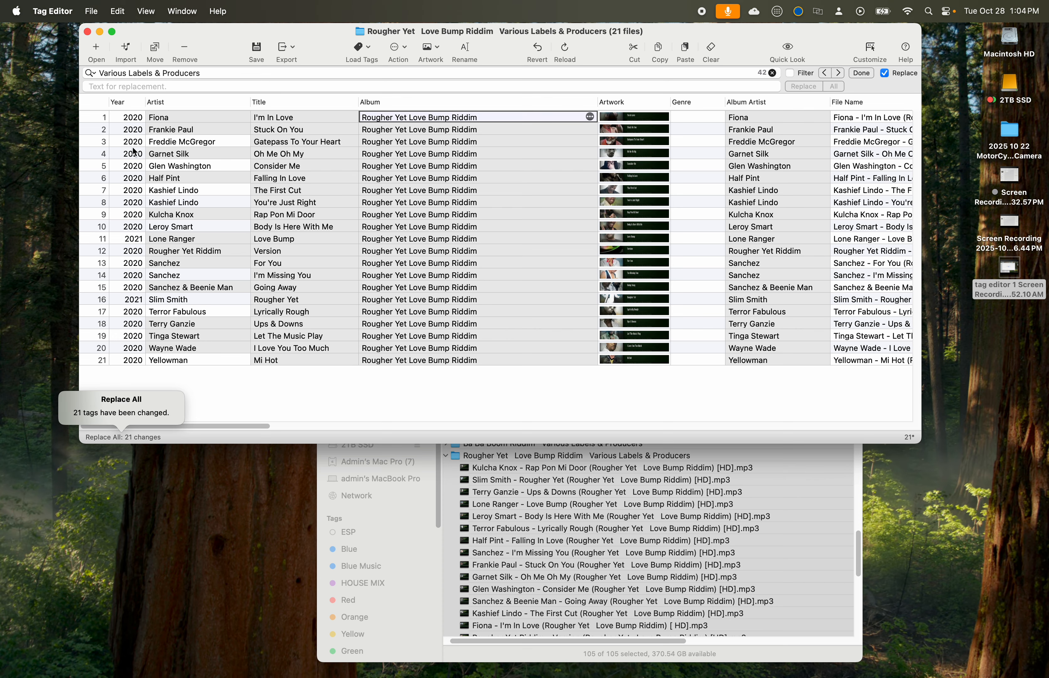
pyautogui.click(122, 359)
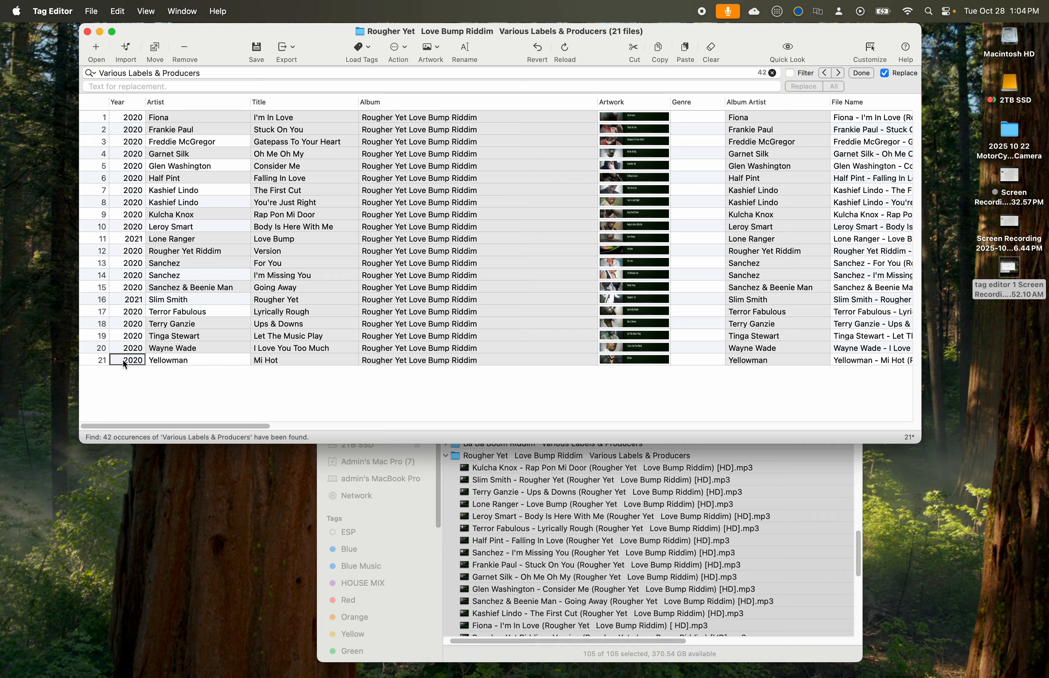
pyautogui.click(132, 118)
pyautogui.click(364, 47)
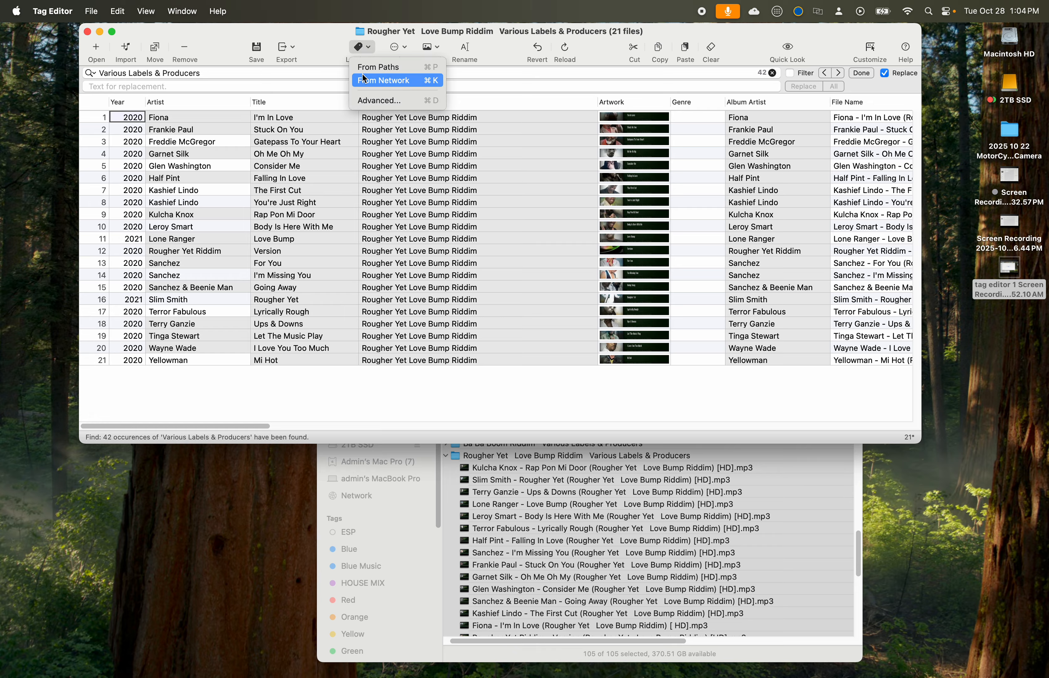
pyautogui.click(307, 87)
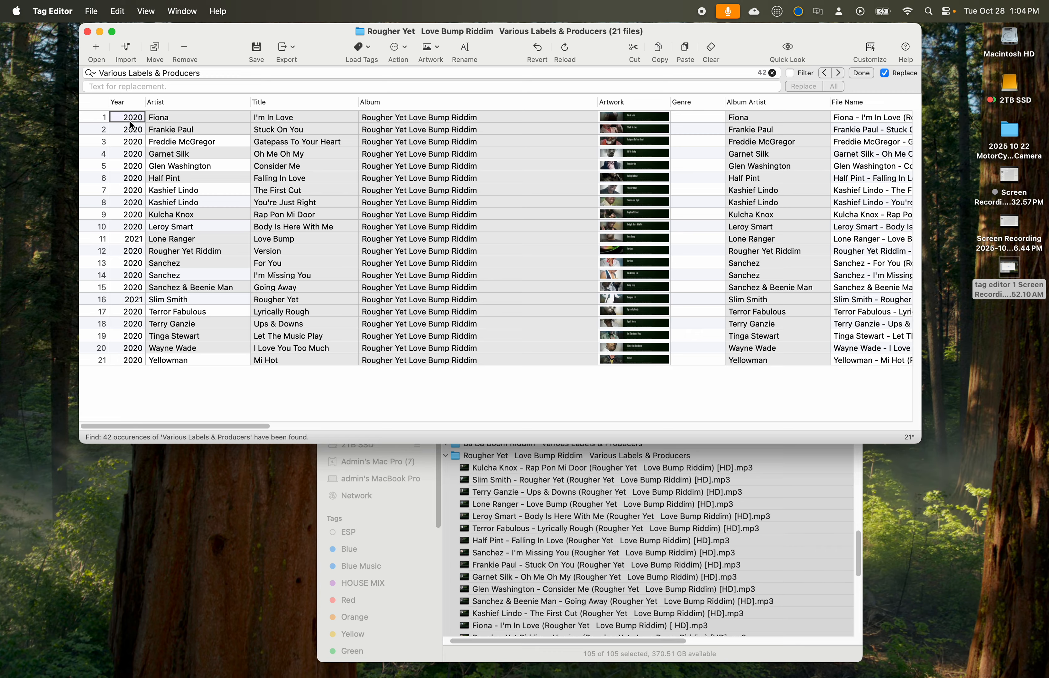
pyautogui.keyDown('shift'); pyautogui.click(133, 360); pyautogui.keyUp('shift')
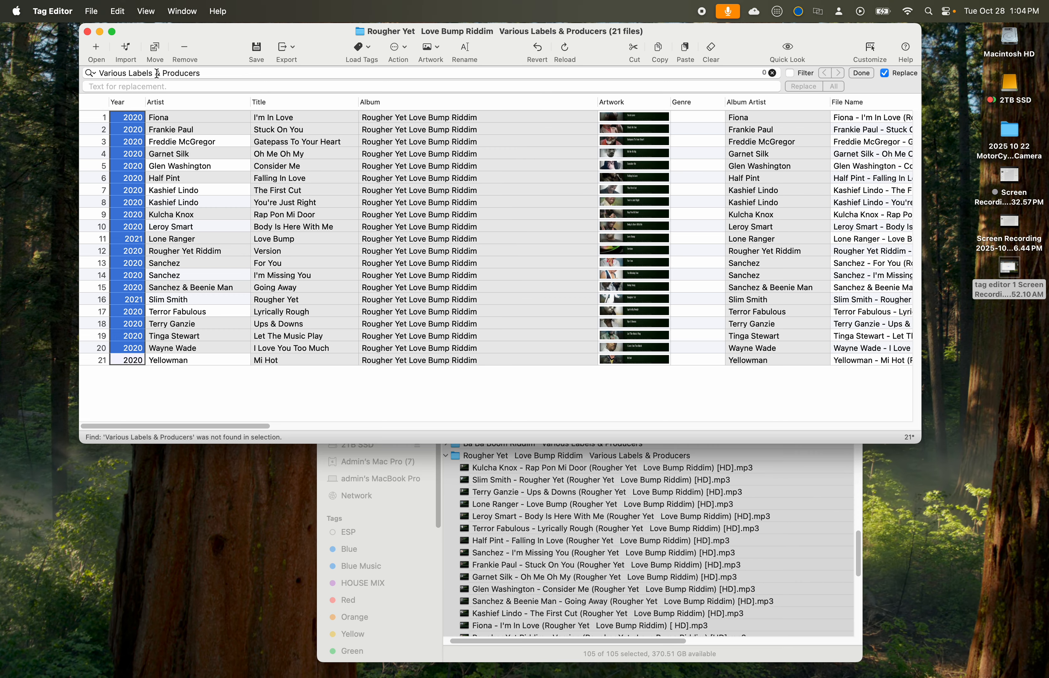
pyautogui.press('cmd+f')
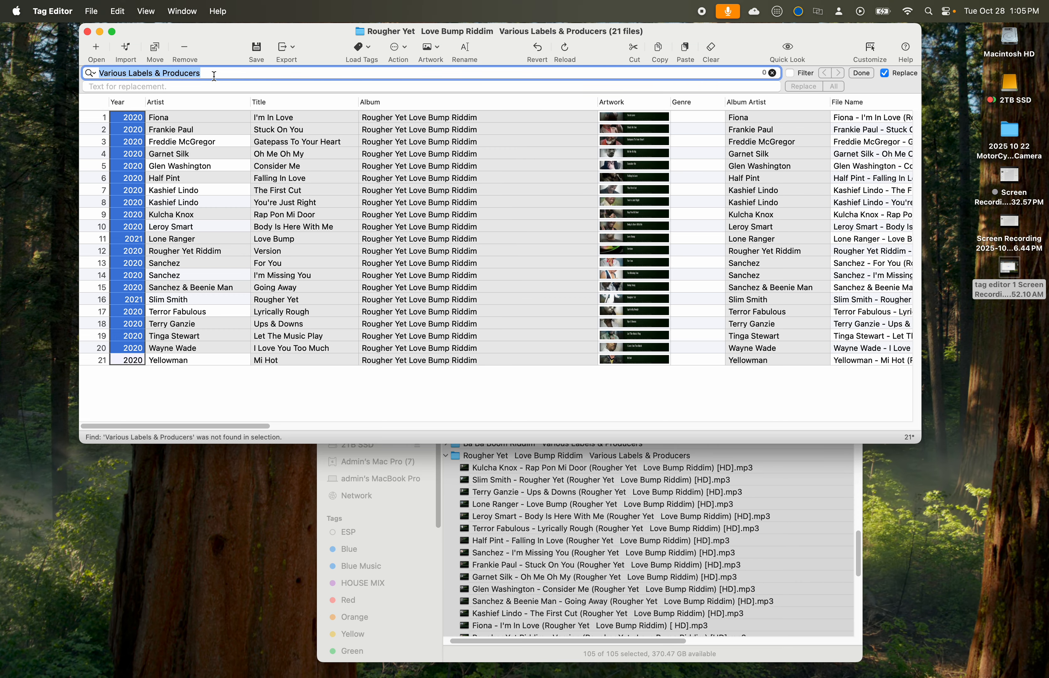
pyautogui.write('2020')
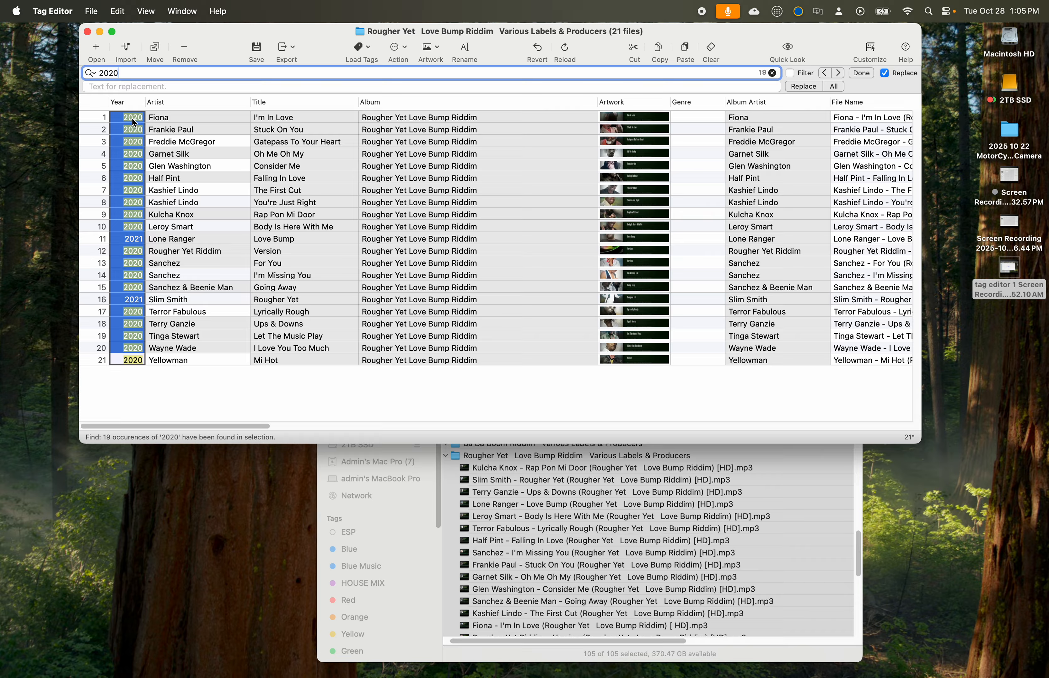
pyautogui.click(125, 101)
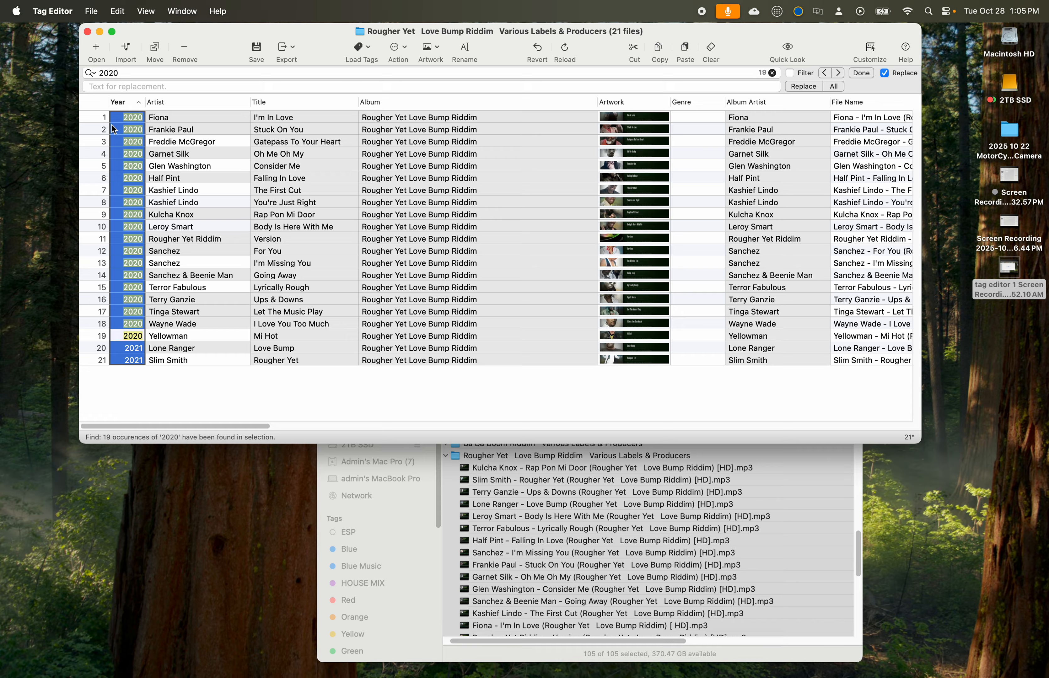
pyautogui.click(119, 75)
pyautogui.press('BackSpace')
pyautogui.press('BackSpace')
pyautogui.press('BackSpace')
pyautogui.press('BackSpace')
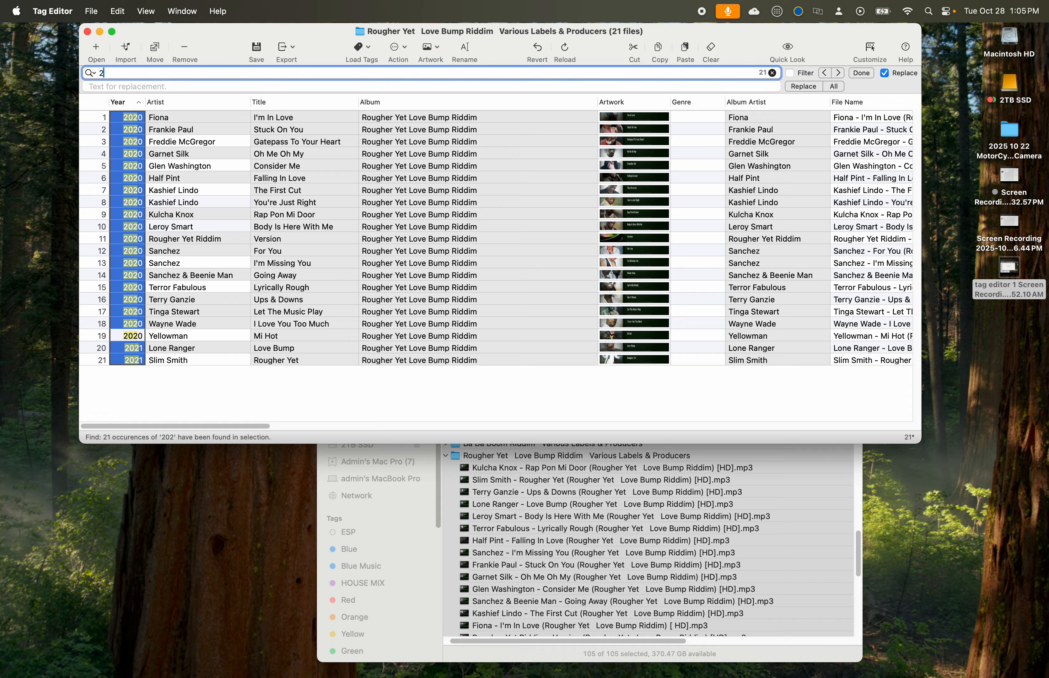
# Step: Set the Year of all 21 tracks to 1990
pyautogui.click(133, 117)
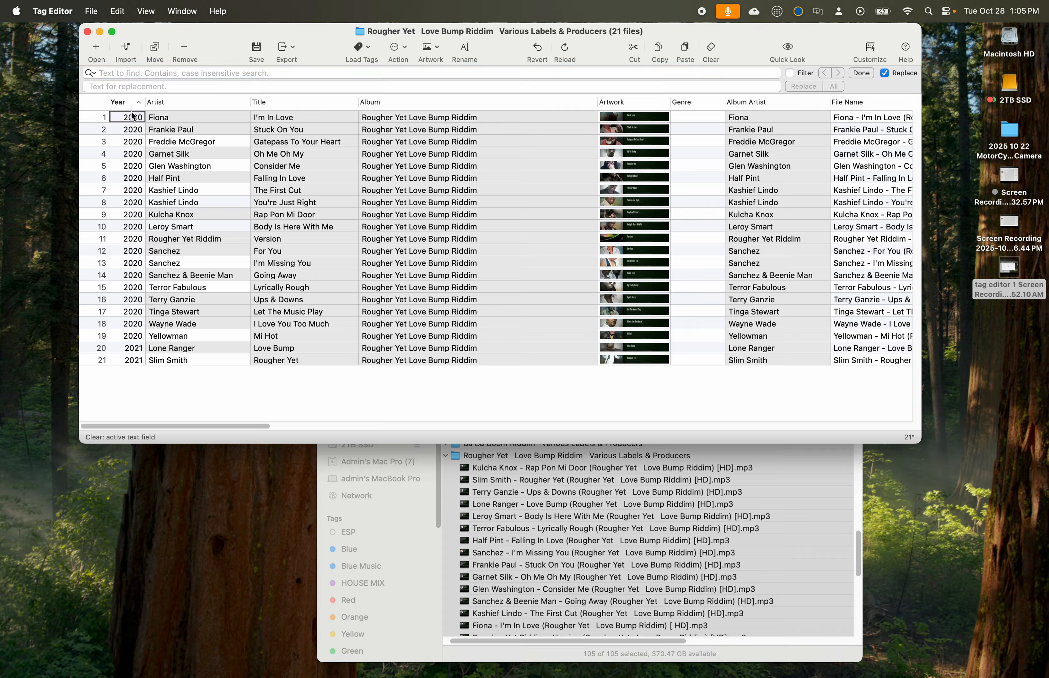
pyautogui.keyDown('shift'); pyautogui.click(130, 362); pyautogui.keyUp('shift')
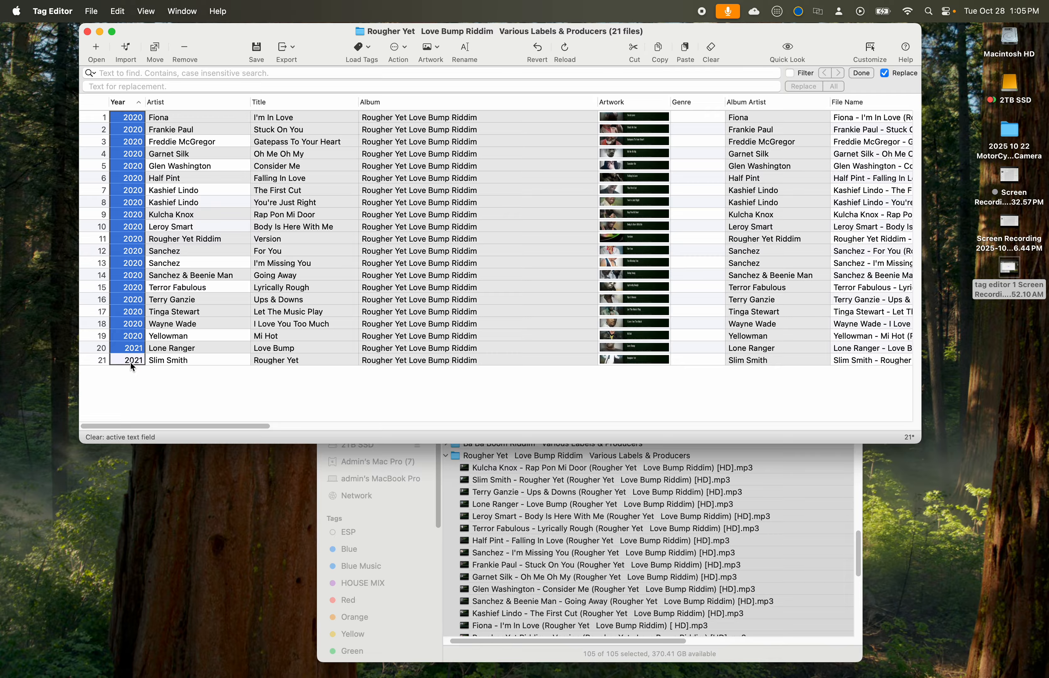
pyautogui.write('1990')
pyautogui.press('Return')
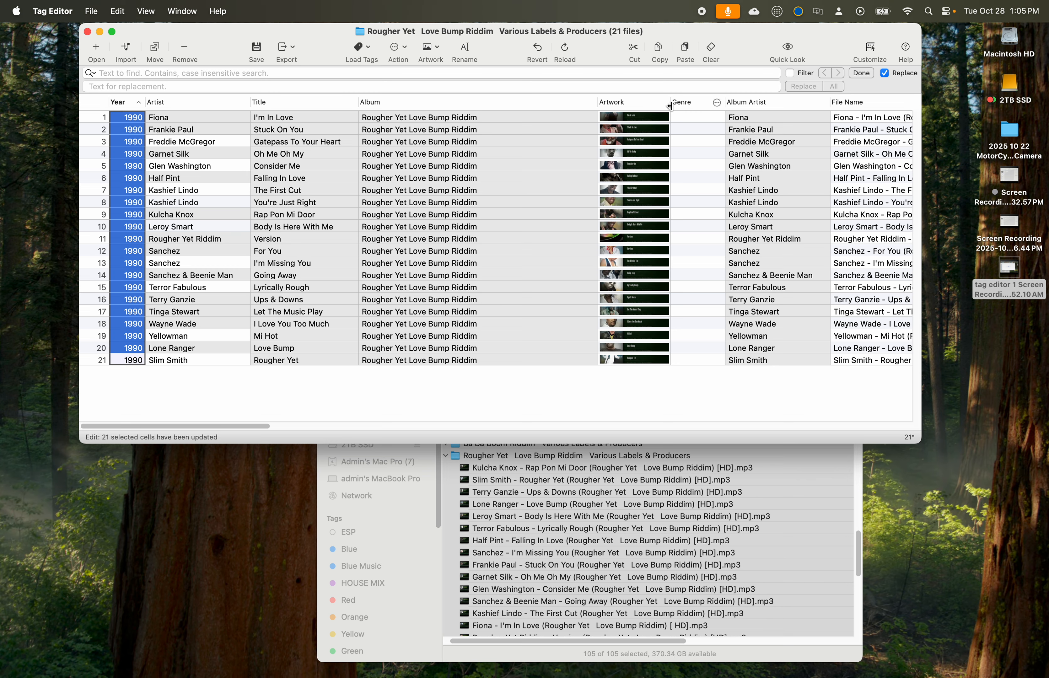
# Step: Narrow the Artwork and Album columns and widen the Genre column
pyautogui.moveTo(671, 103)
pyautogui.mouseDown()
pyautogui.moveTo(624, 110)
pyautogui.moveTo(661, 105)
pyautogui.mouseUp()
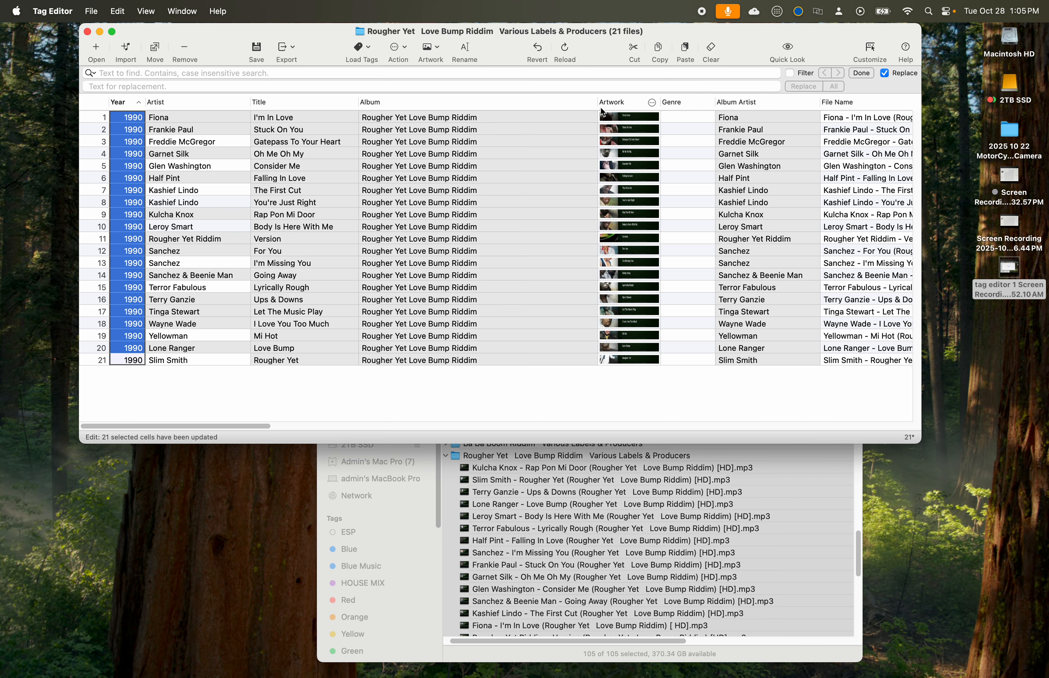
pyautogui.moveTo(596, 107); pyautogui.dragTo(521, 115)
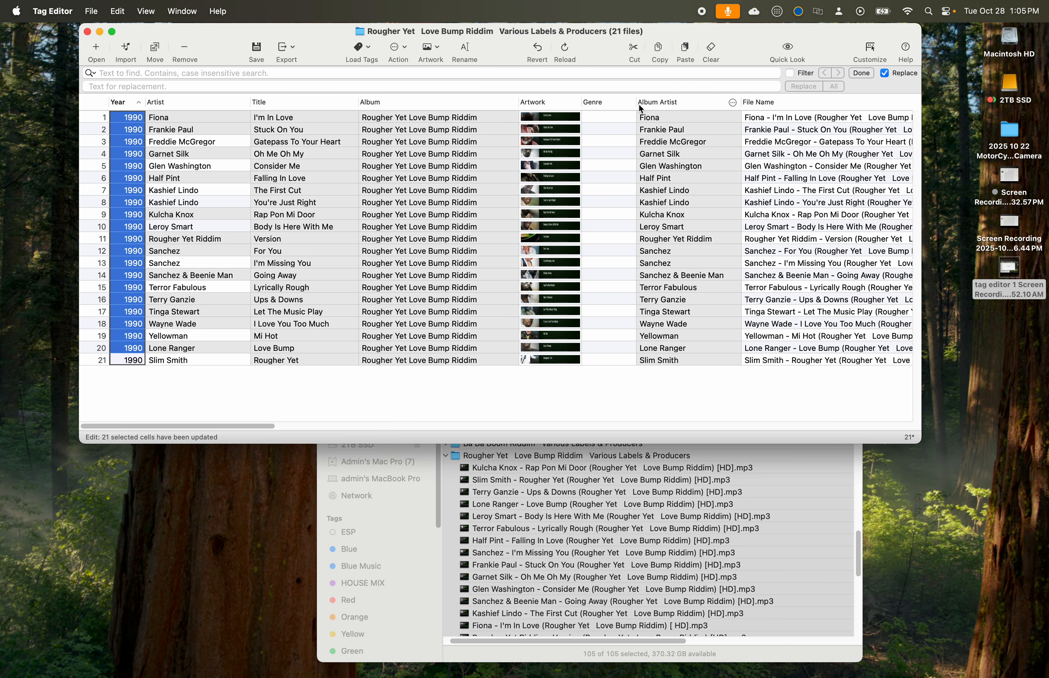
pyautogui.moveTo(639, 102); pyautogui.dragTo(673, 103)
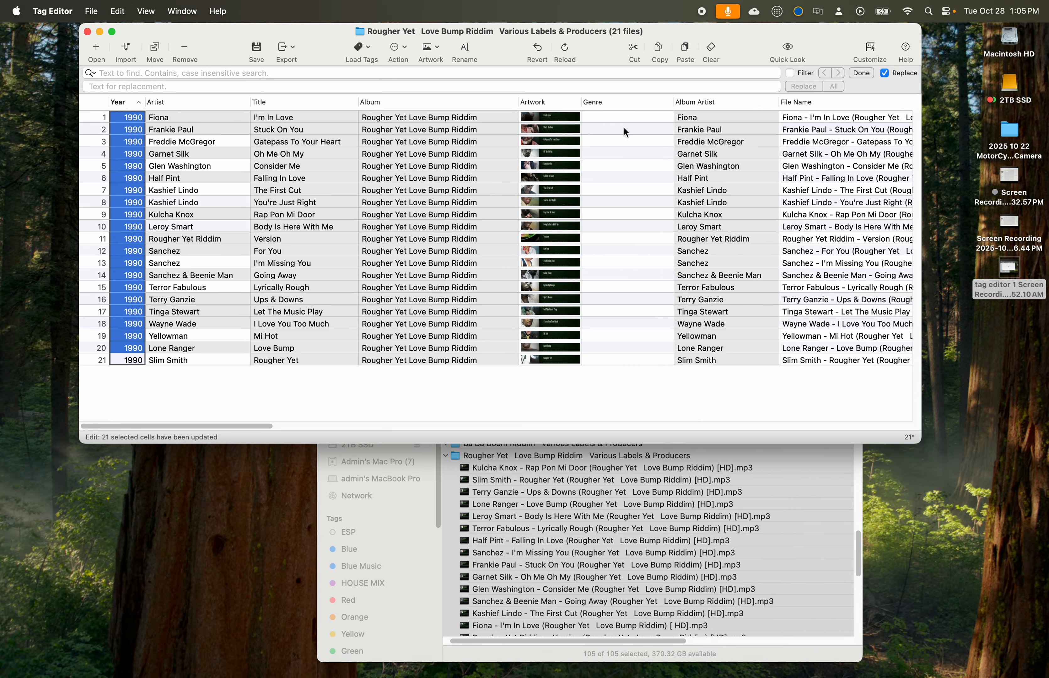
# Step: Sort the table by genre and set the Genre of all the tracks to Dancehall
pyautogui.click(609, 105)
pyautogui.click(608, 114)
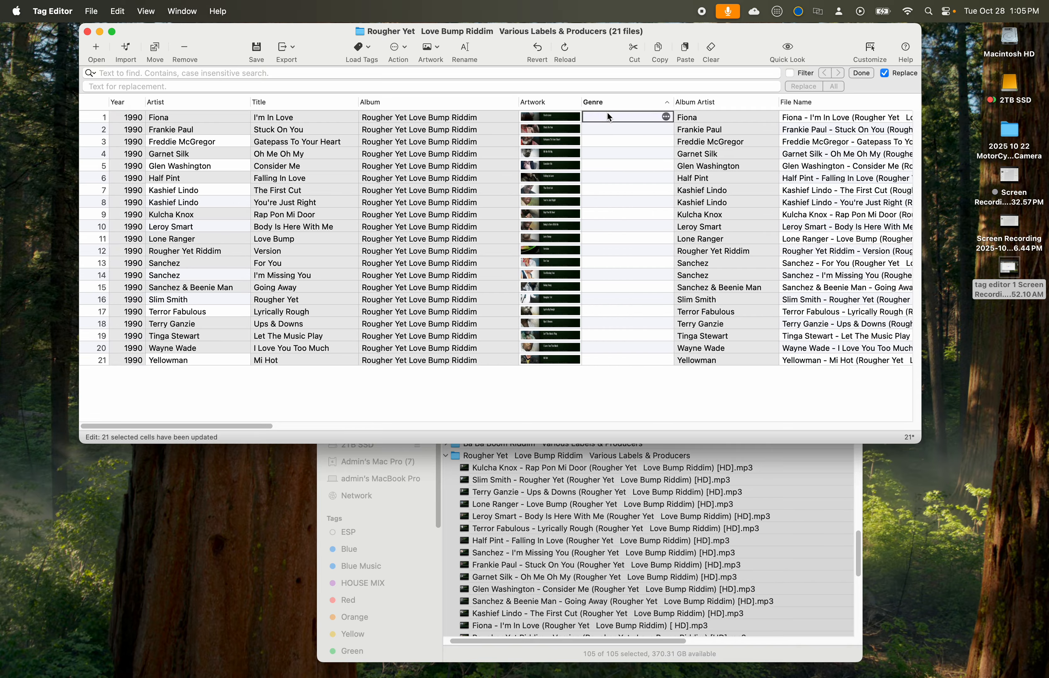
pyautogui.keyDown('shift'); pyautogui.click(604, 360); pyautogui.keyUp('shift')
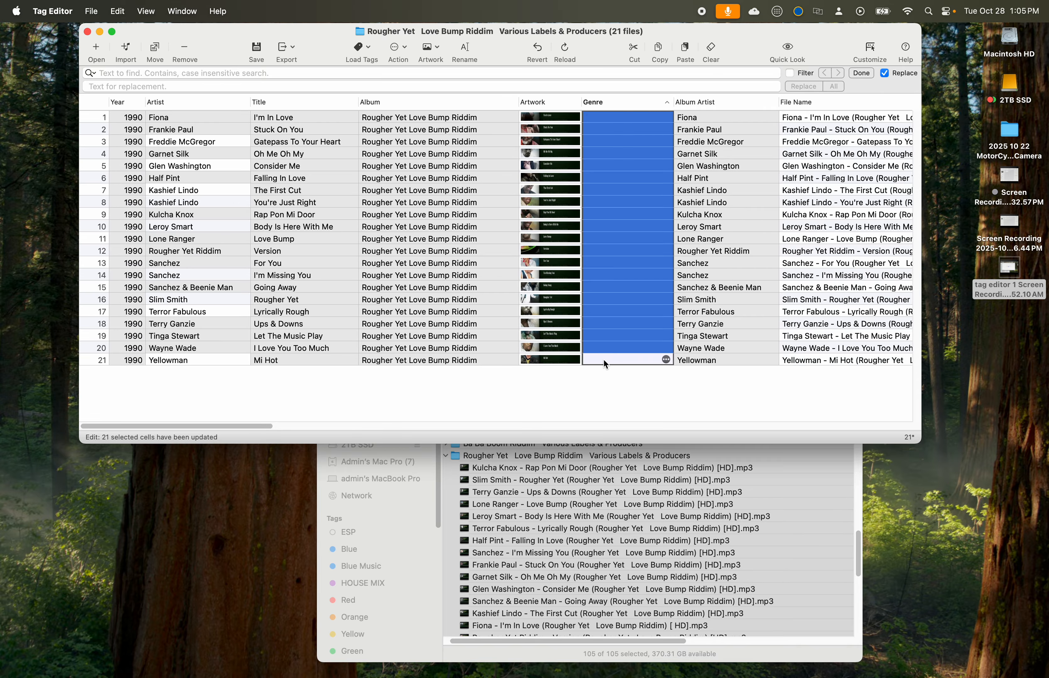
pyautogui.write('Danceh')
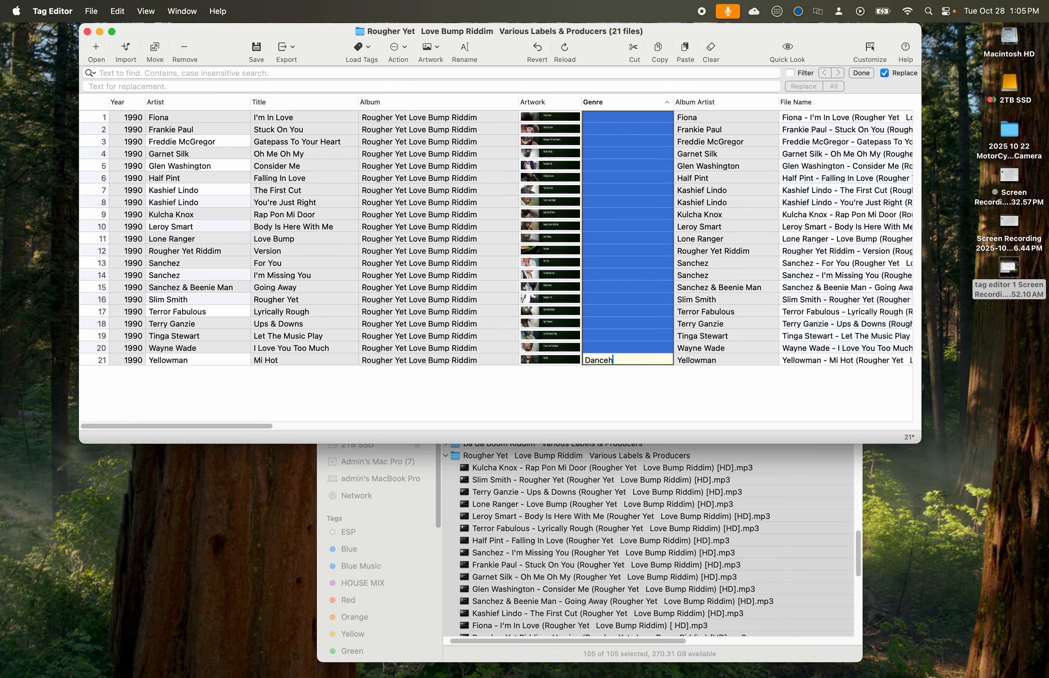
pyautogui.write('all')
pyautogui.press('Return')
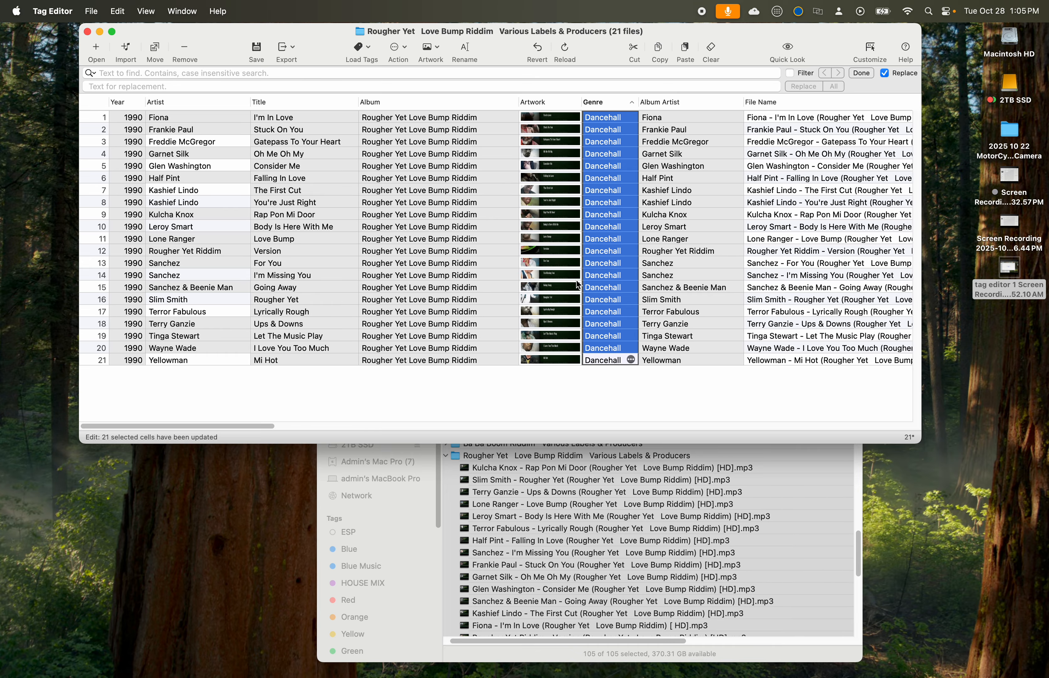
# Step: Set the Composer tag of all the tracks to 2025 10 28
pyautogui.moveTo(267, 424); pyautogui.dragTo(412, 401)
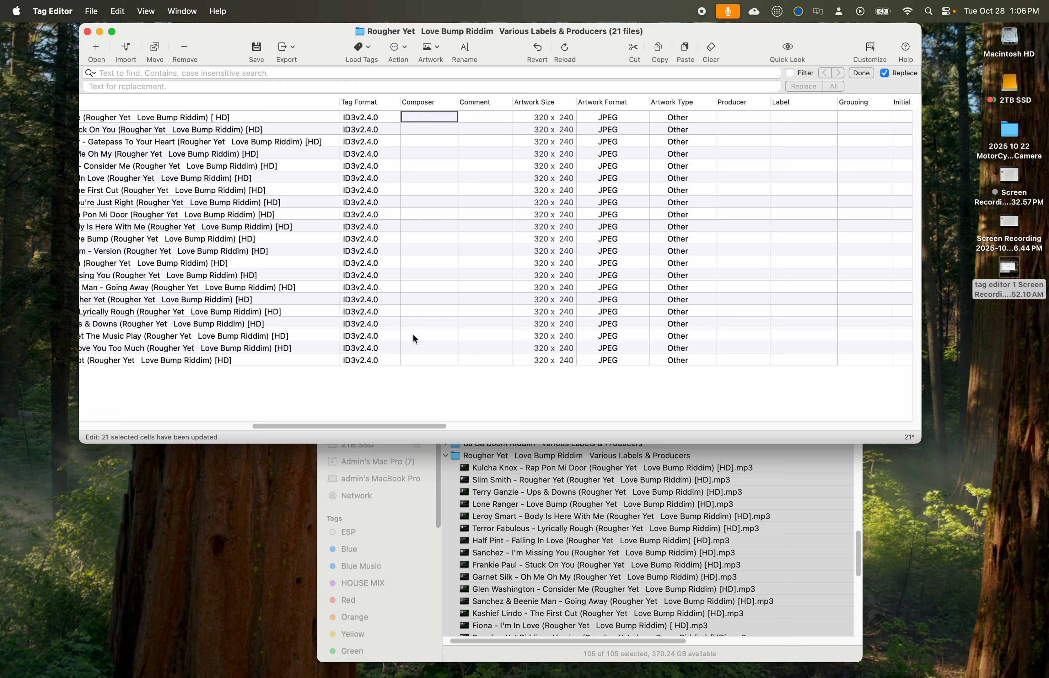
pyautogui.keyDown('shift'); pyautogui.click(413, 361); pyautogui.keyUp('shift')
pyautogui.write('2')
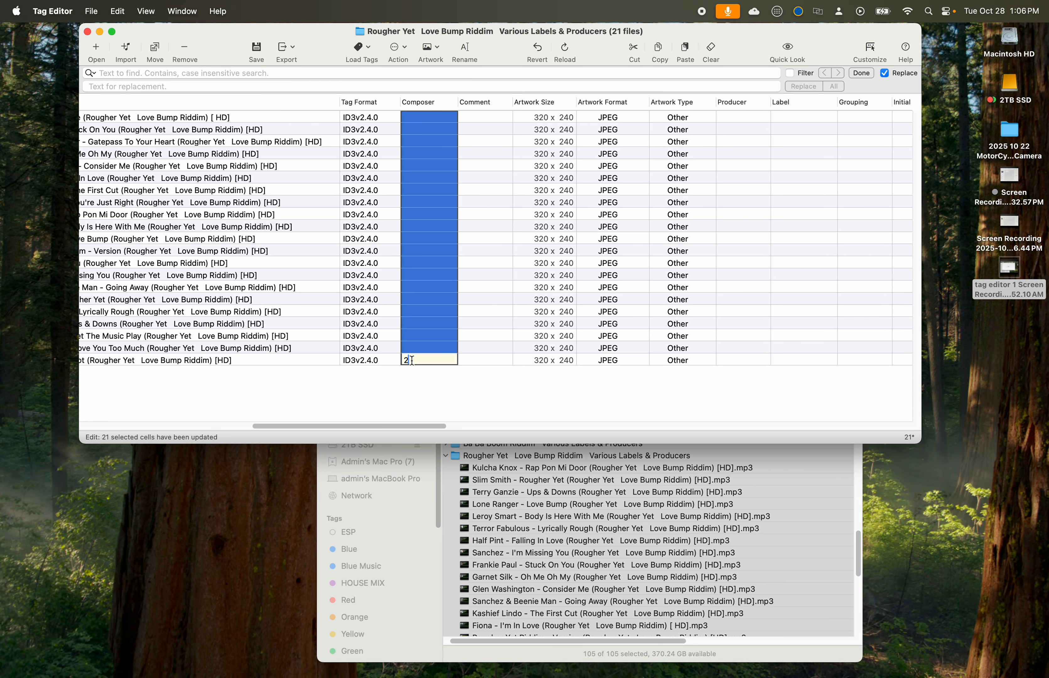
pyautogui.write('025 10 28')
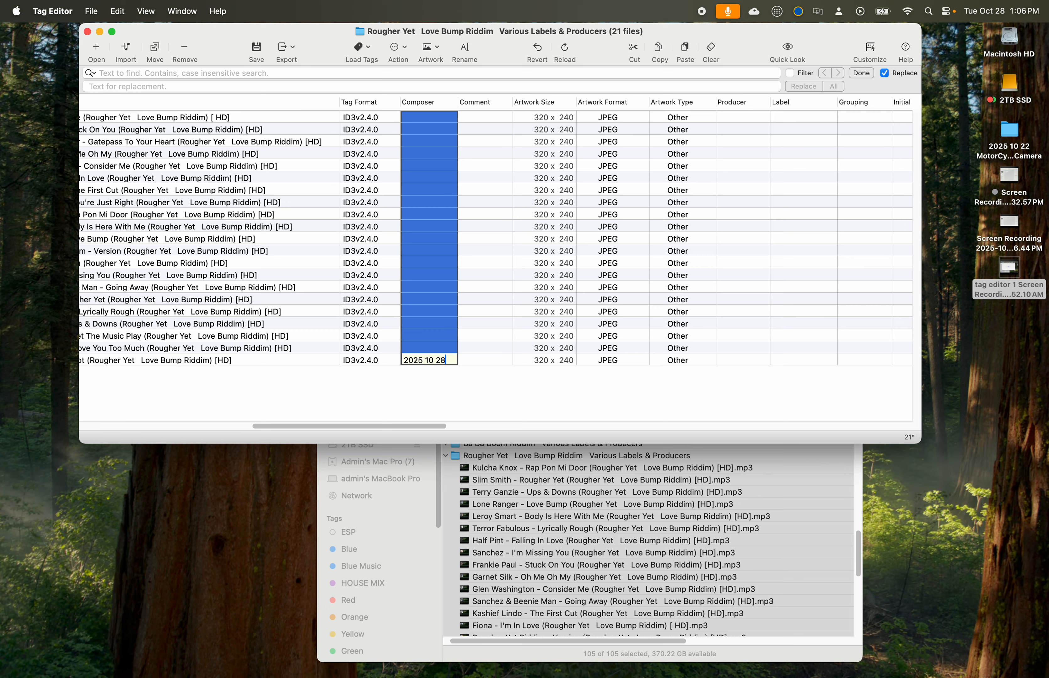
pyautogui.press('Return')
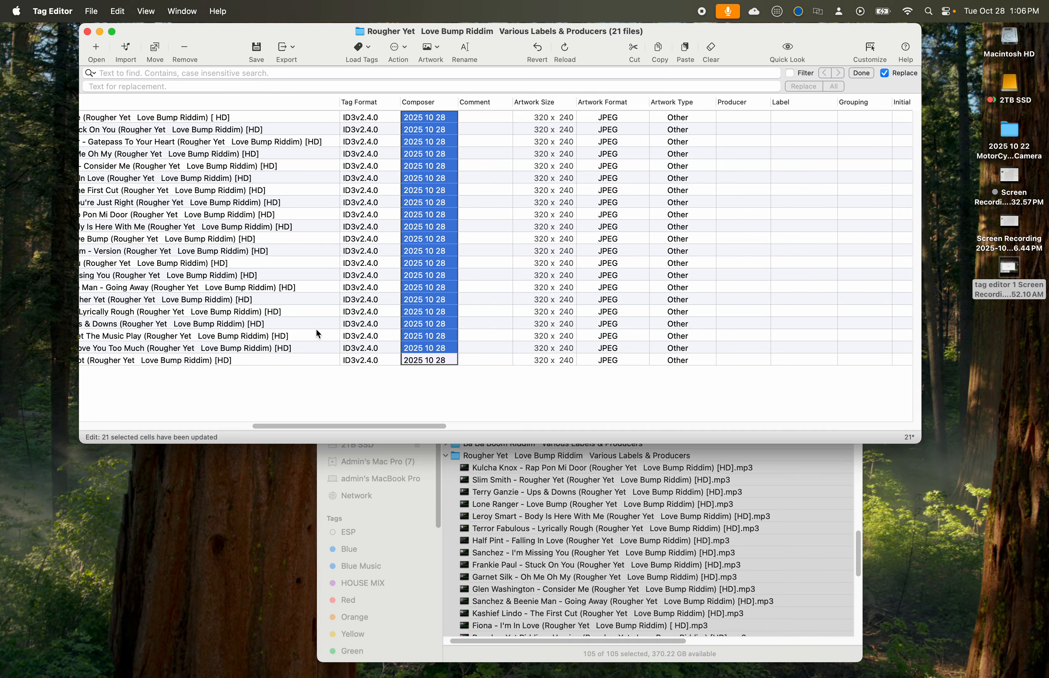
# Step: Compare the File Name tags with the Rougher Yet Love Bump Riddim folder and its MP3 file names in Finder
pyautogui.moveTo(326, 424); pyautogui.dragTo(241, 420)
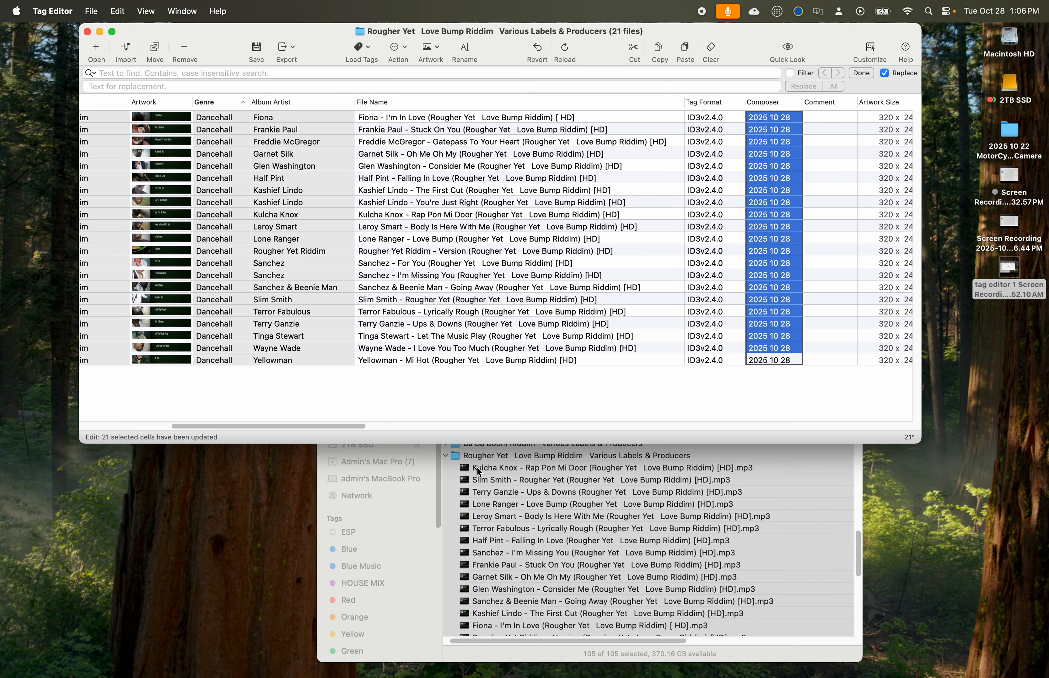
pyautogui.click(507, 516)
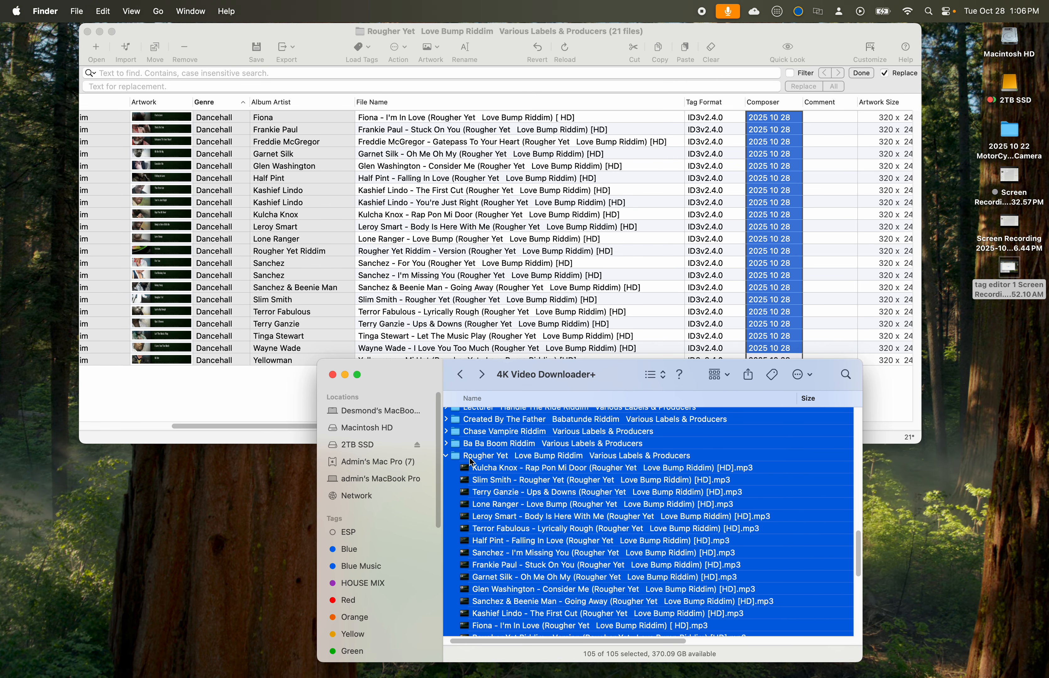
pyautogui.click(491, 456)
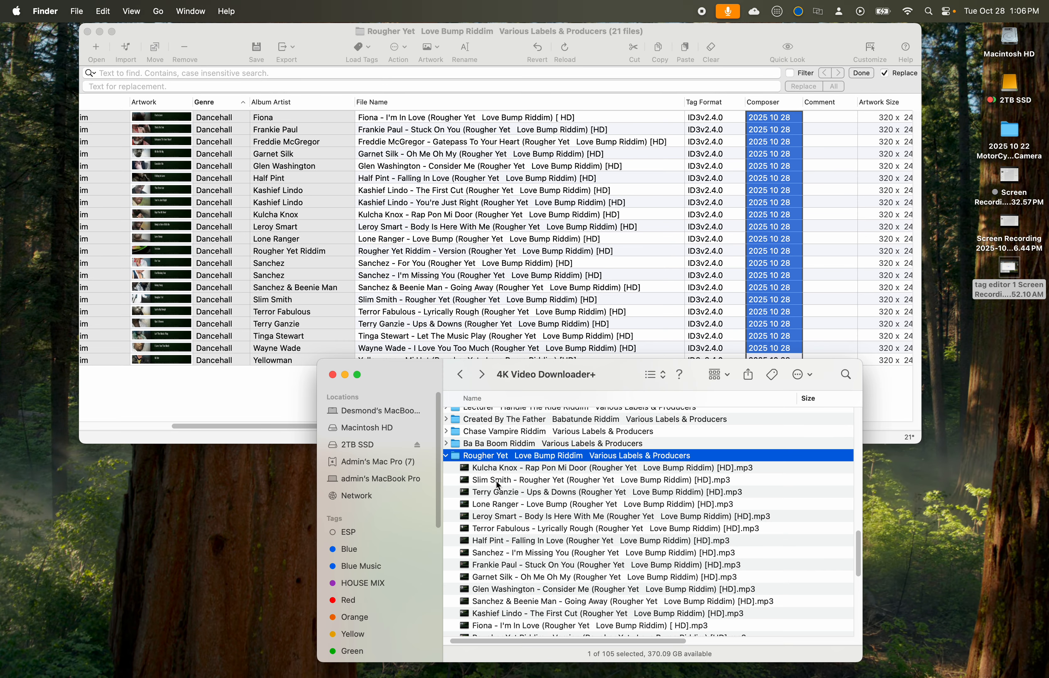
pyautogui.click(492, 507)
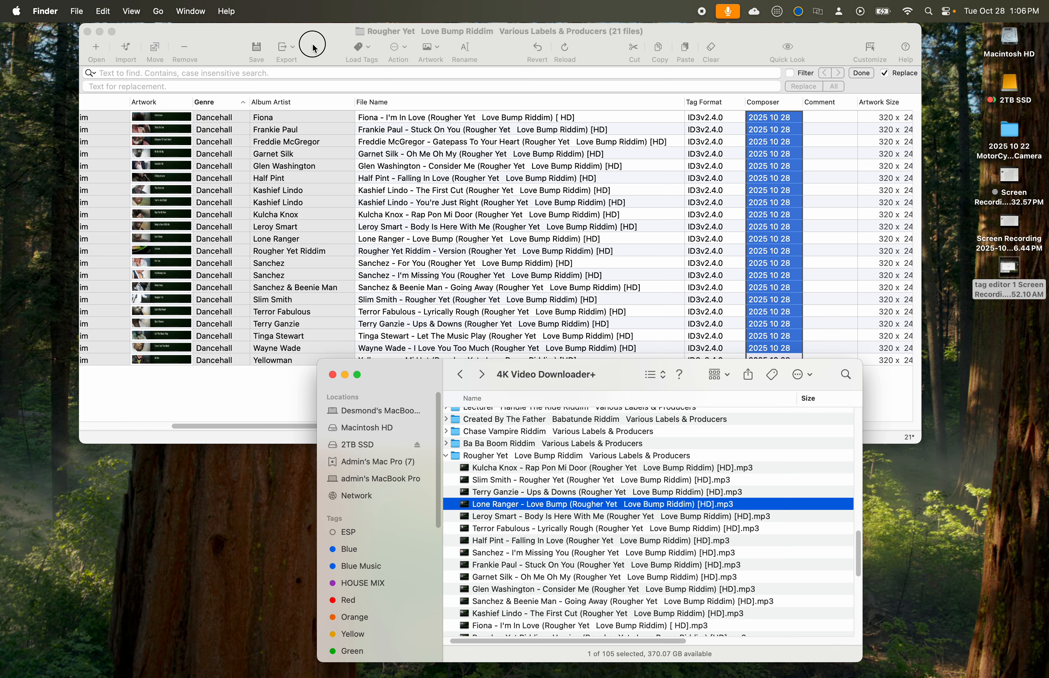
# Step: Bring the Tag Editor table to the front and select all the Rougher Yet Love Bump Riddim tracks
pyautogui.moveTo(309, 42); pyautogui.dragTo(360, 60)
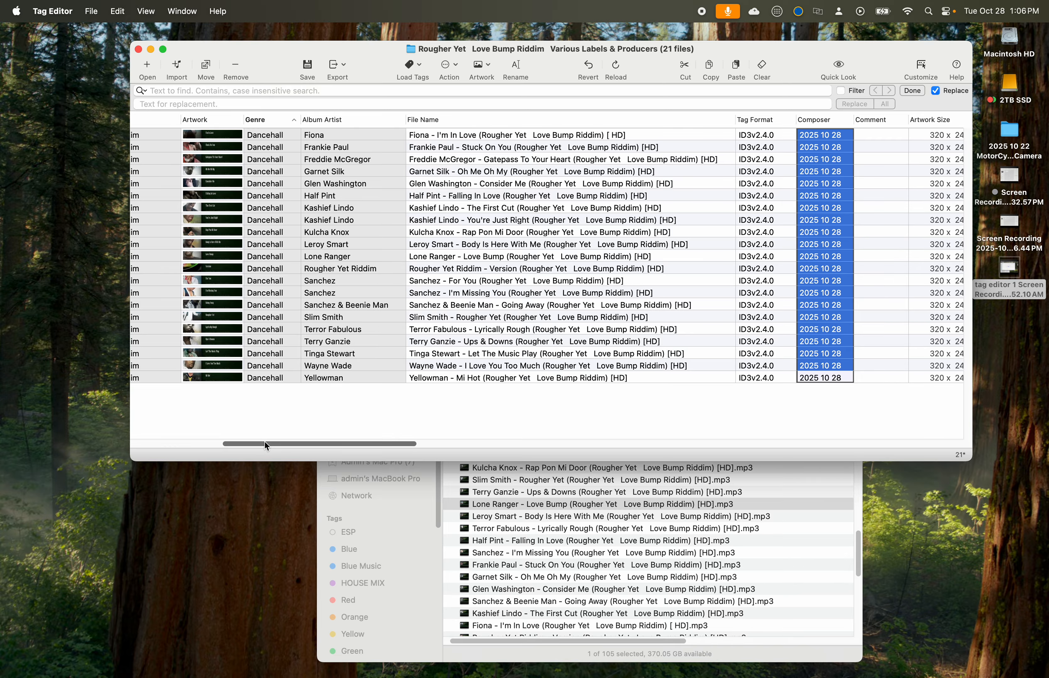
pyautogui.moveTo(264, 442); pyautogui.dragTo(171, 442)
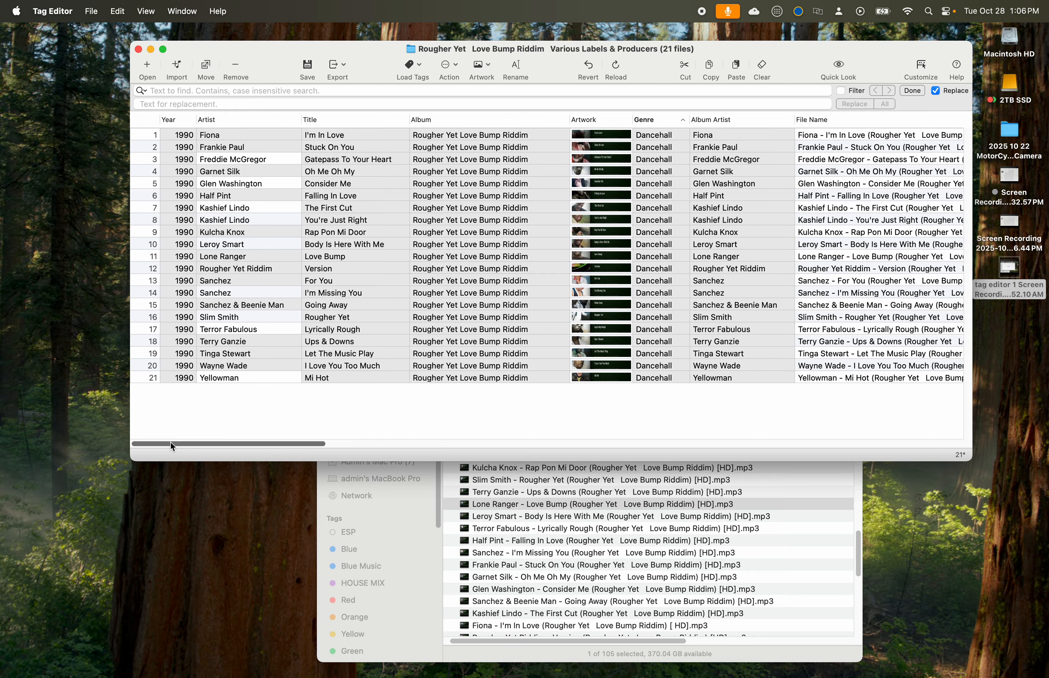
pyautogui.press('super+a')
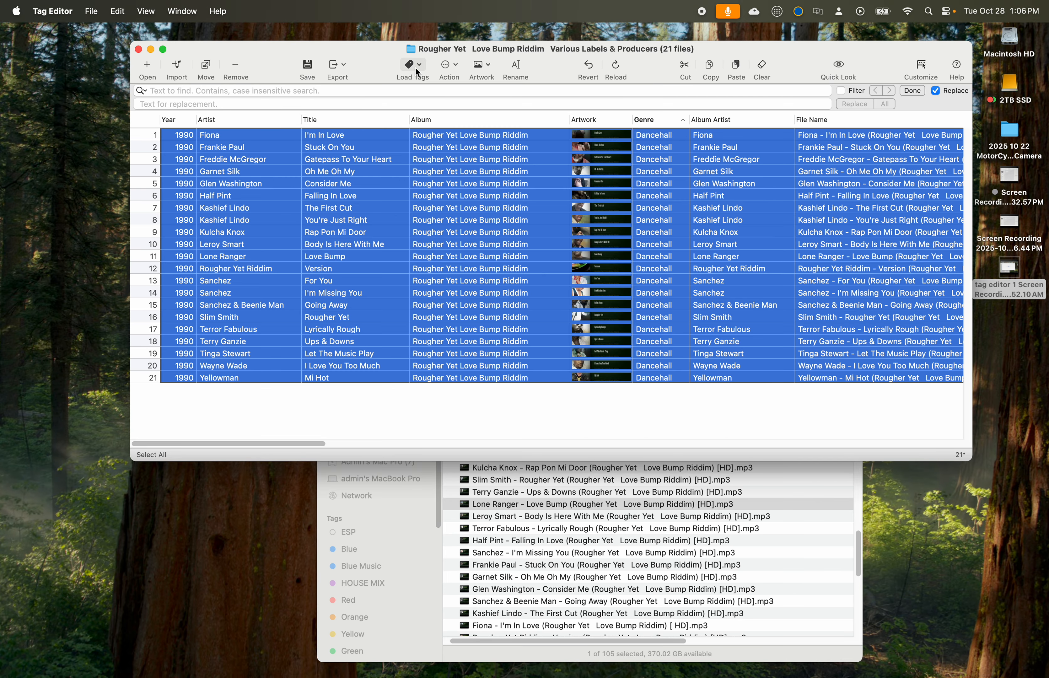
pyautogui.click(448, 64)
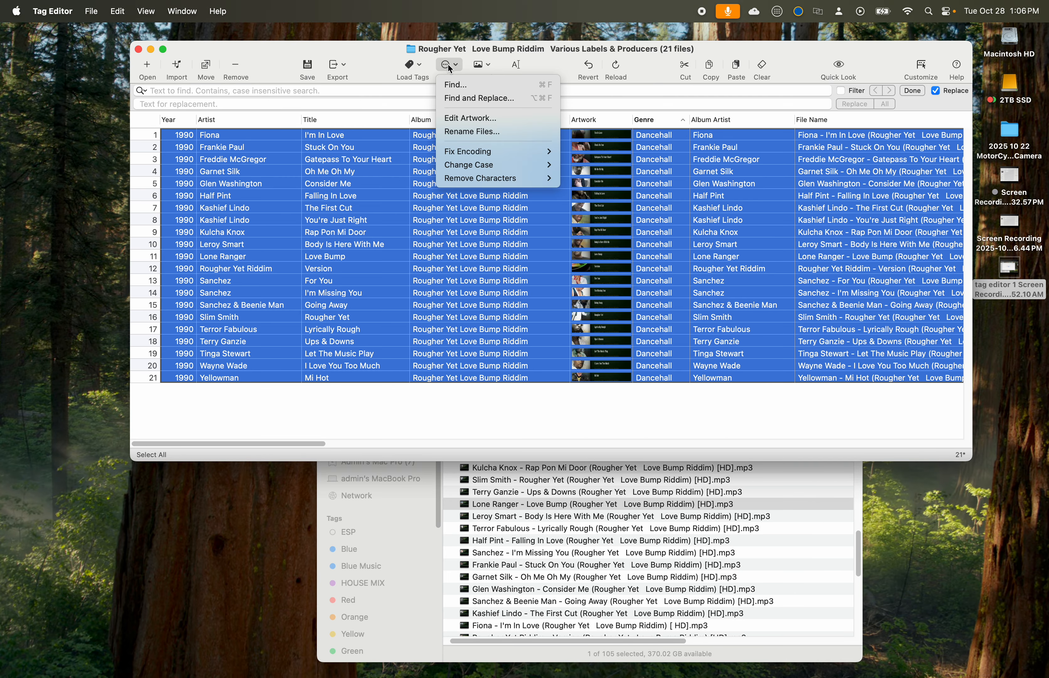
pyautogui.click(468, 132)
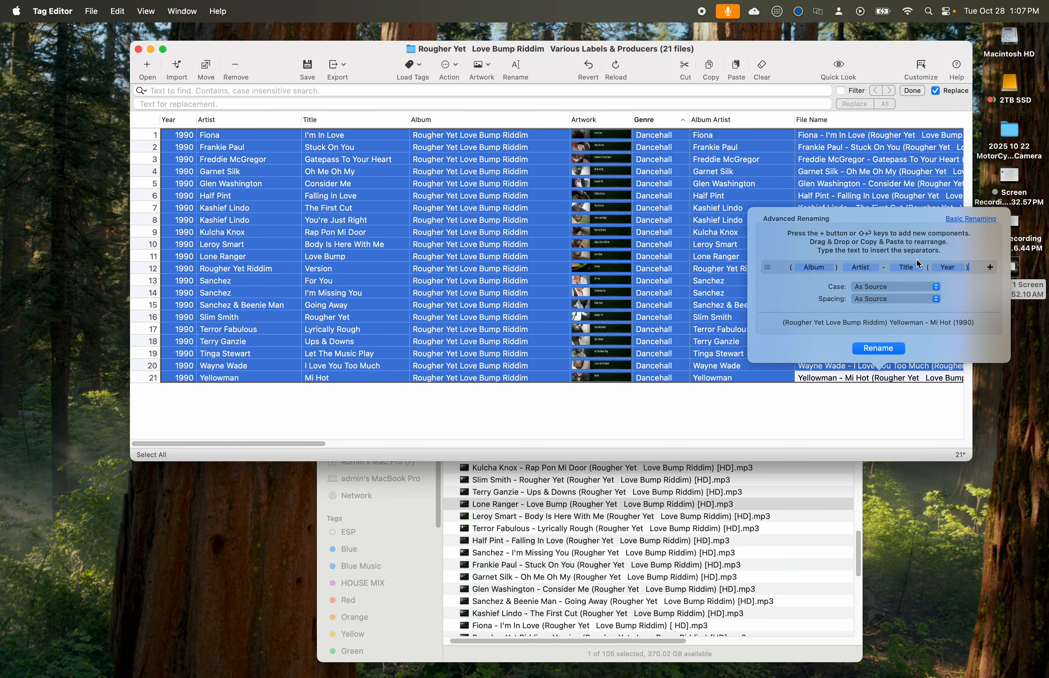
pyautogui.press('Escape')
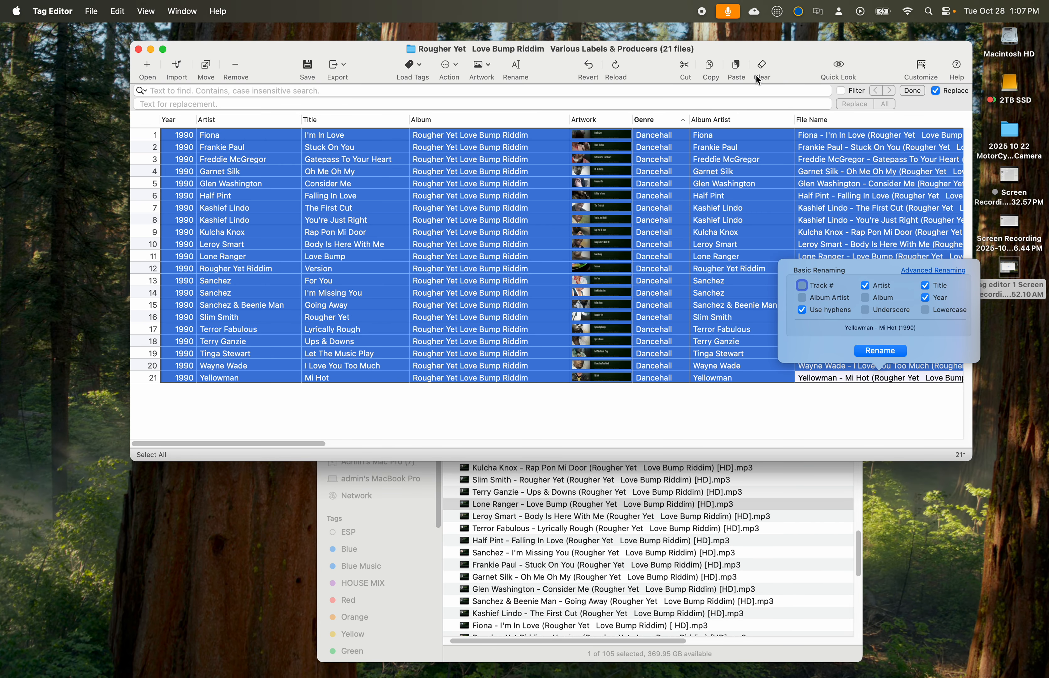
pyautogui.moveTo(770, 56); pyautogui.dragTo(652, 49)
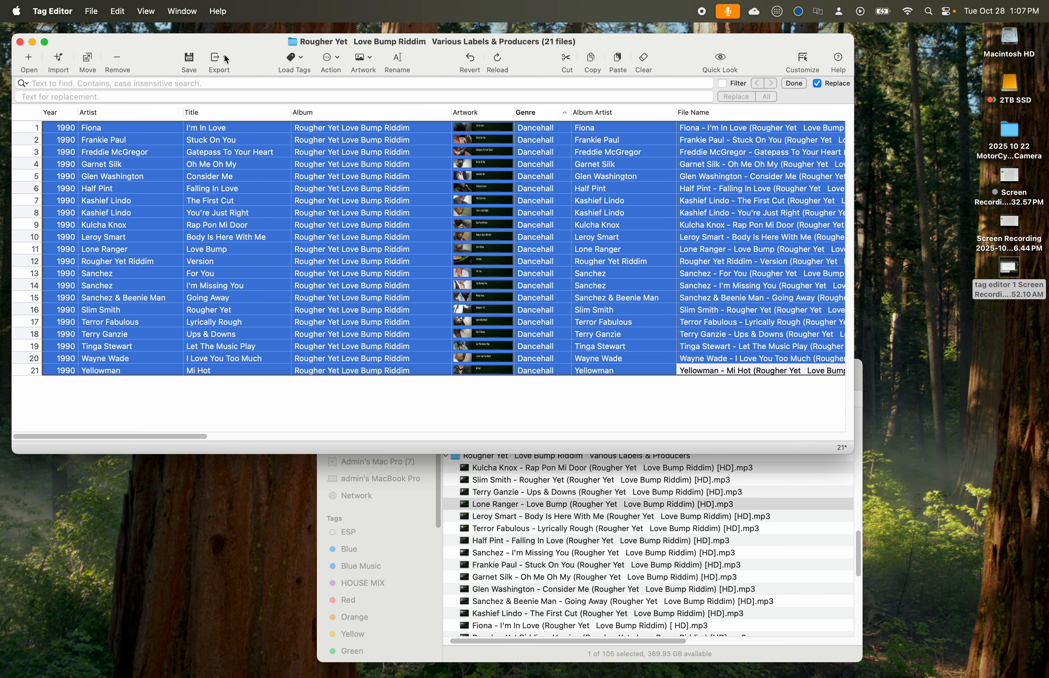
pyautogui.click(296, 58)
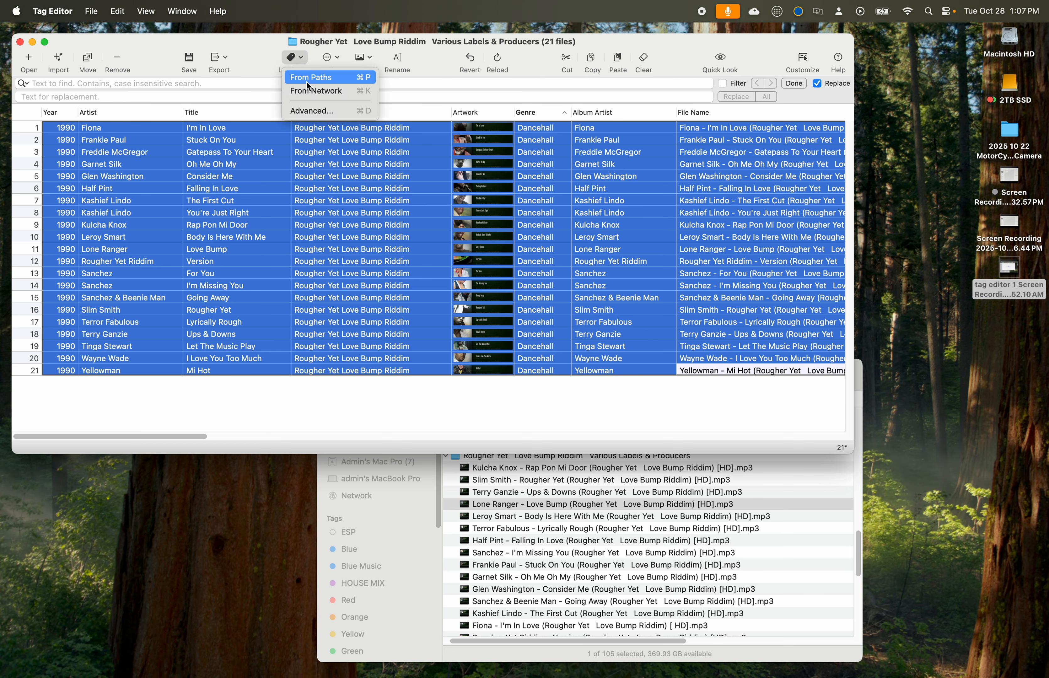
pyautogui.click(328, 59)
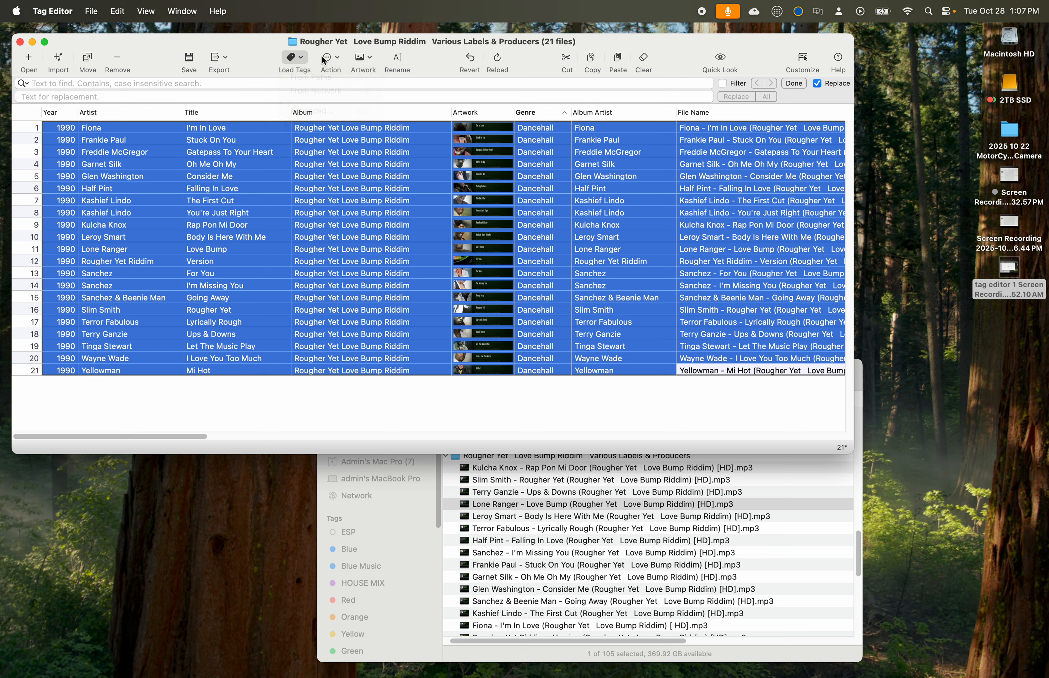
# Step: Rename all the selected files with the advanced pattern (Album) Artist - Title (Year) and save the changes
pyautogui.click(328, 58)
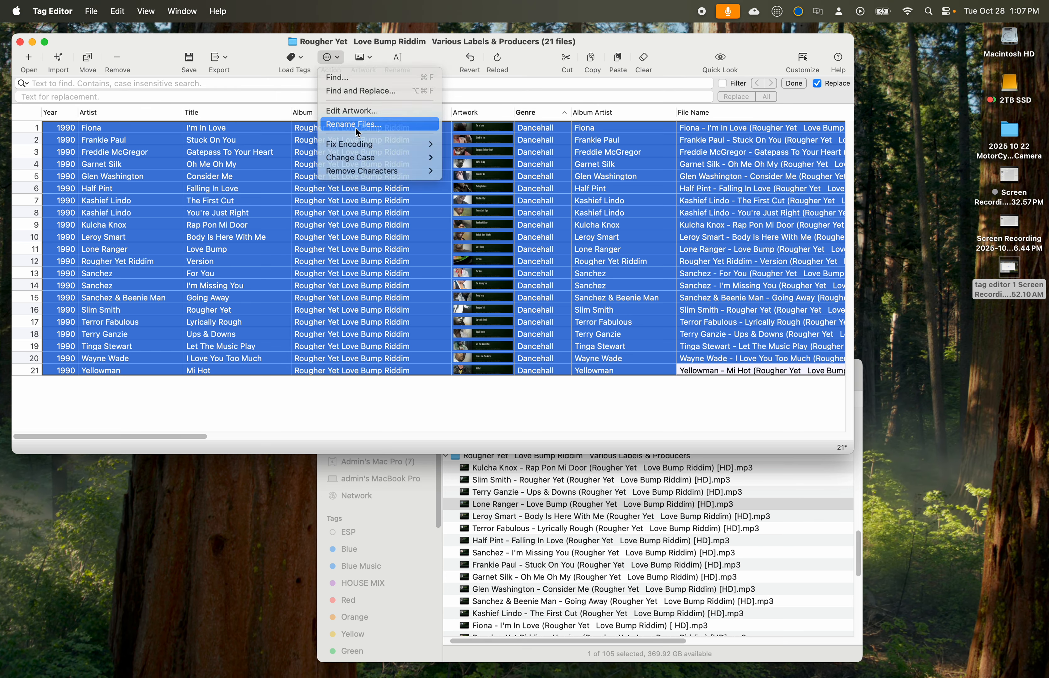
pyautogui.click(556, 283)
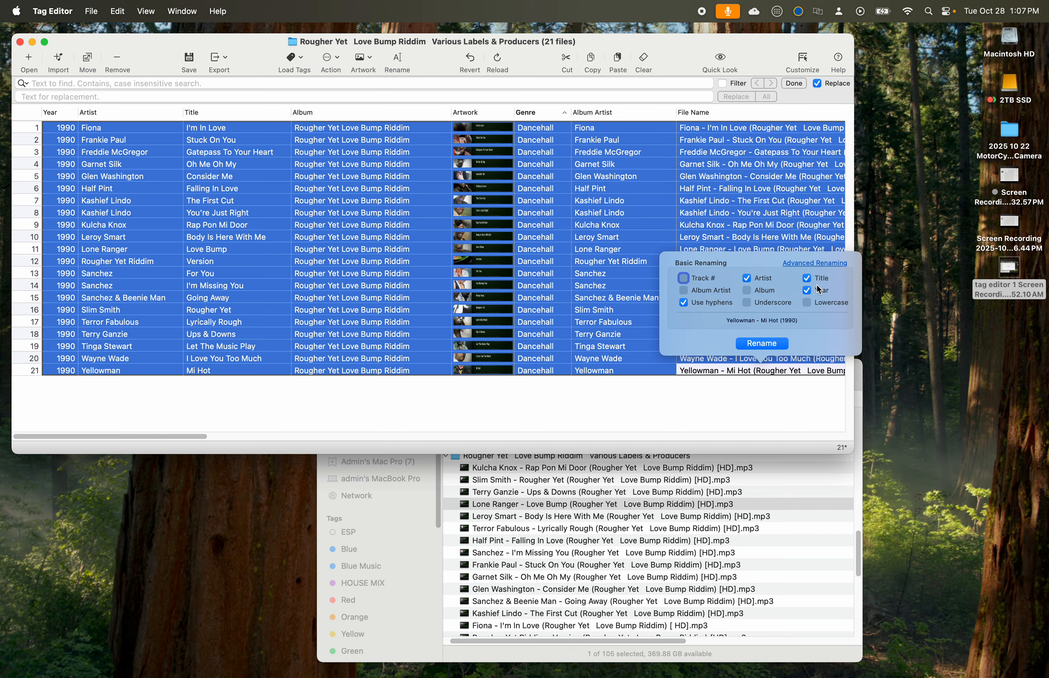
pyautogui.click(747, 290)
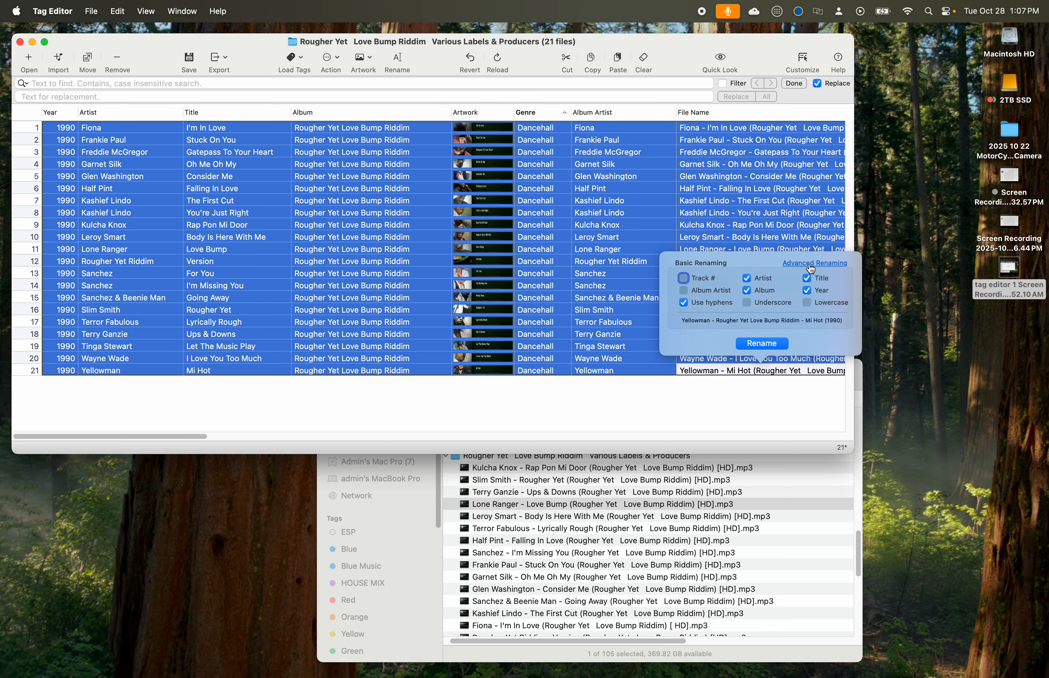
pyautogui.click(810, 266)
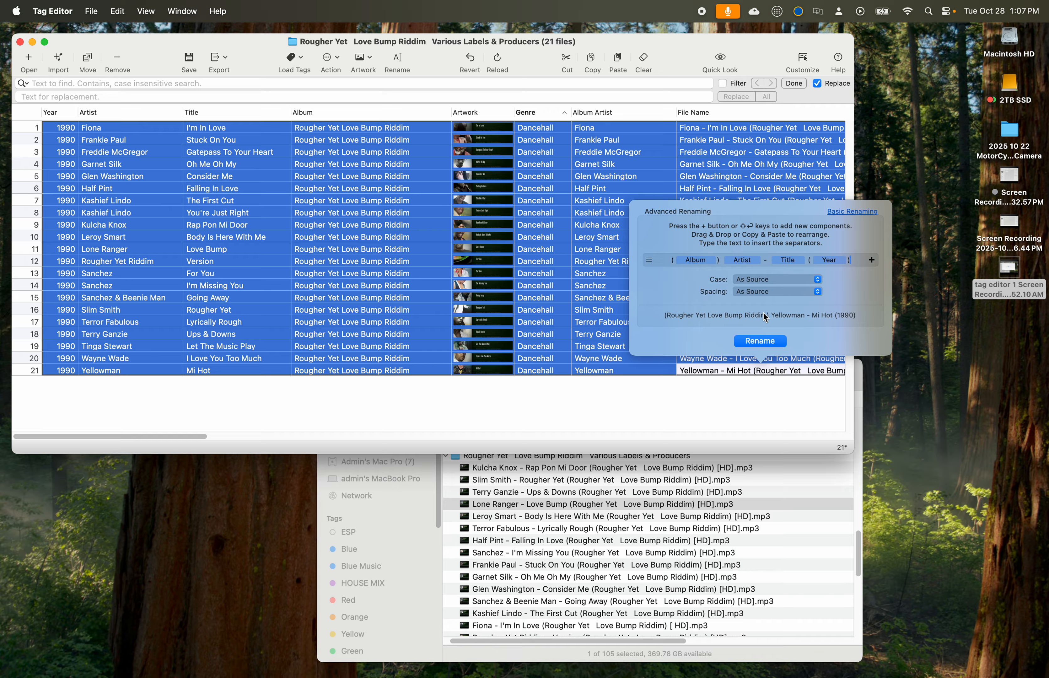
pyautogui.click(760, 341)
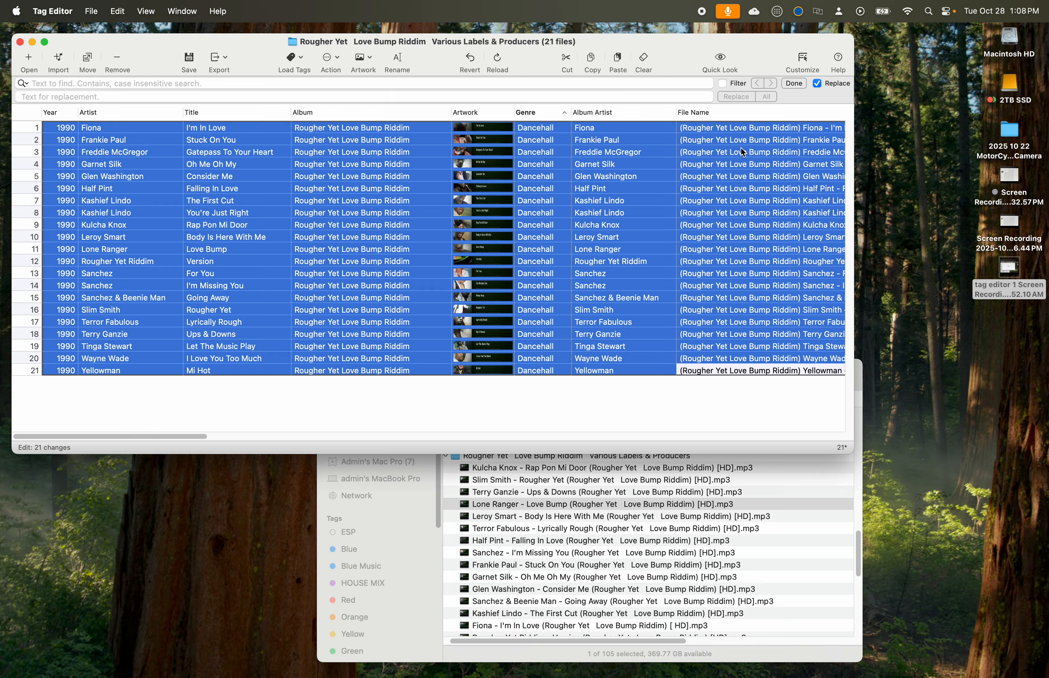
pyautogui.moveTo(855, 452); pyautogui.dragTo(978, 431)
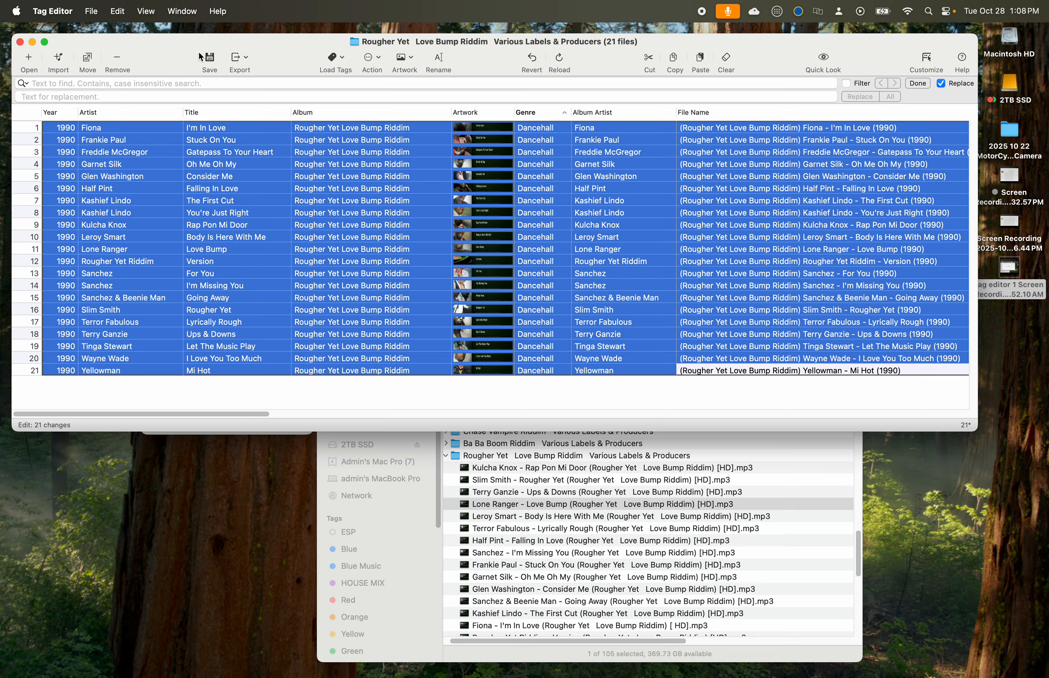
pyautogui.click(210, 59)
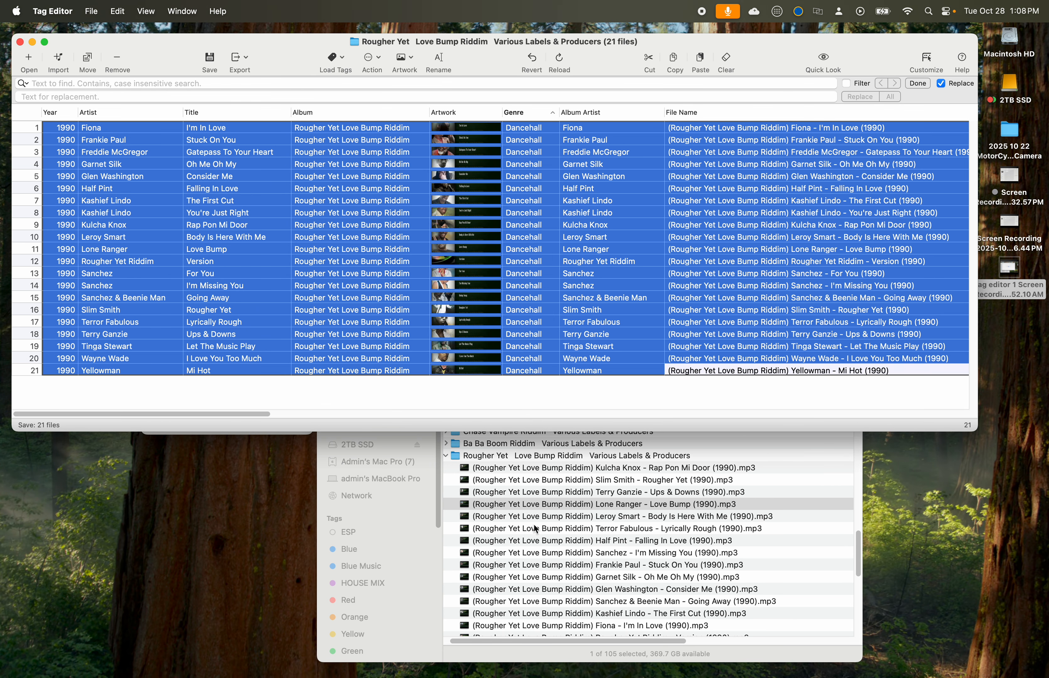
# Step: Compare the renamed MP3 files in the Rougher Yet Love Bump Riddim folder with the File Name tags
pyautogui.scroll(-10, 560, 488)
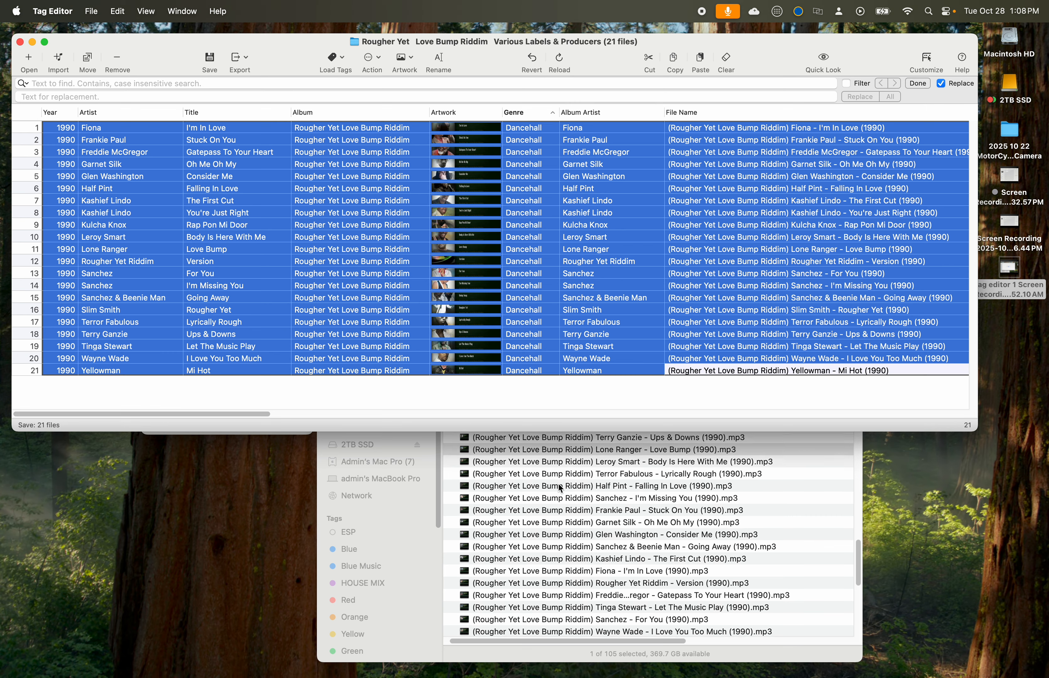
pyautogui.scroll(8, 560, 488)
pyautogui.scroll(3, 559, 488)
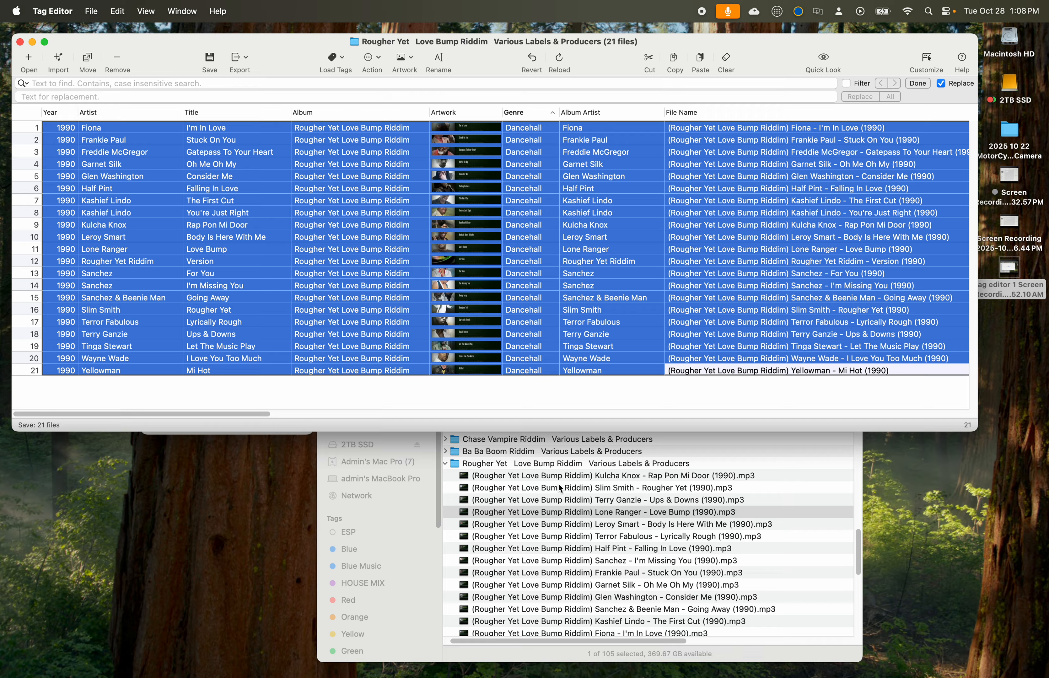
pyautogui.scroll(-2, 559, 488)
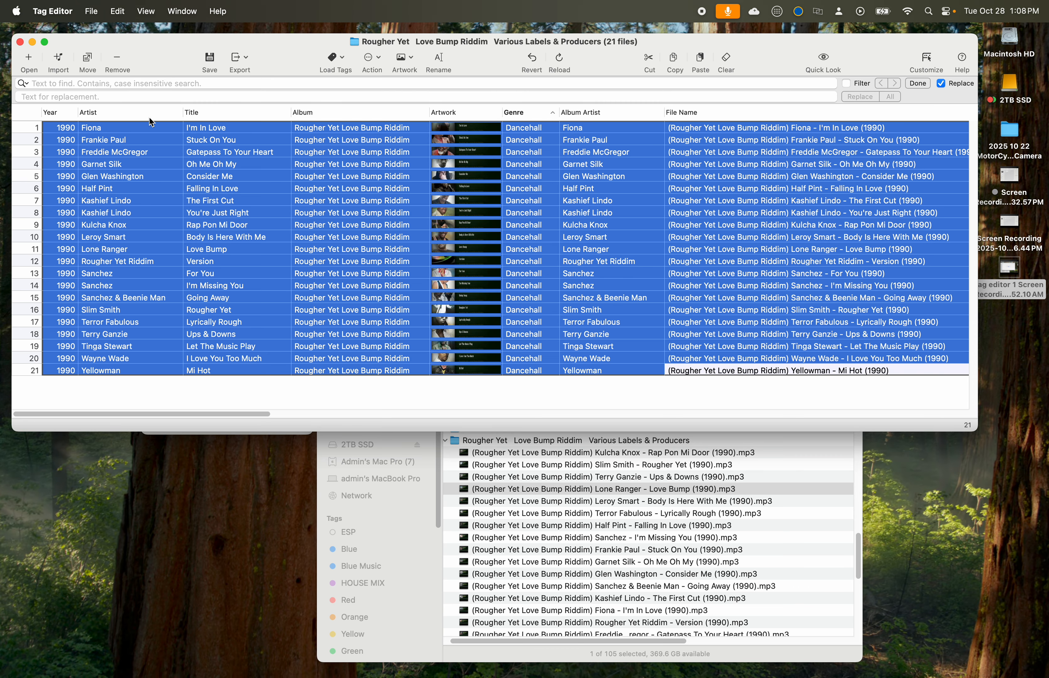
pyautogui.hscroll(3, 494, 211)
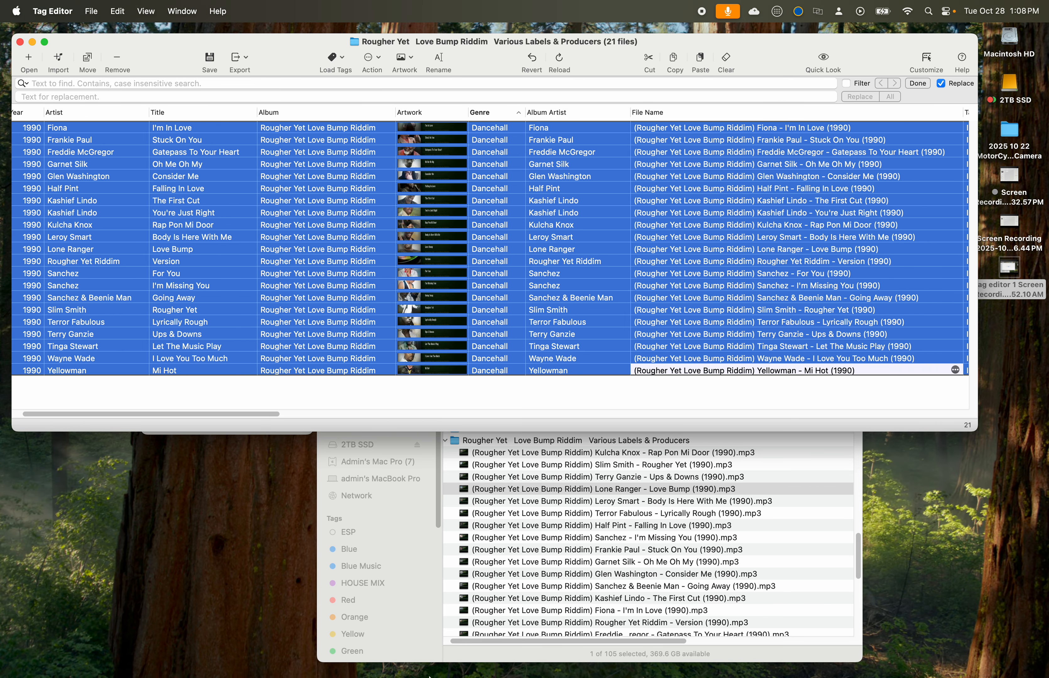
# Step: Switch to Serato DJ Pro and clear the Tag Editor track window from view
pyautogui.moveTo(417, 677)
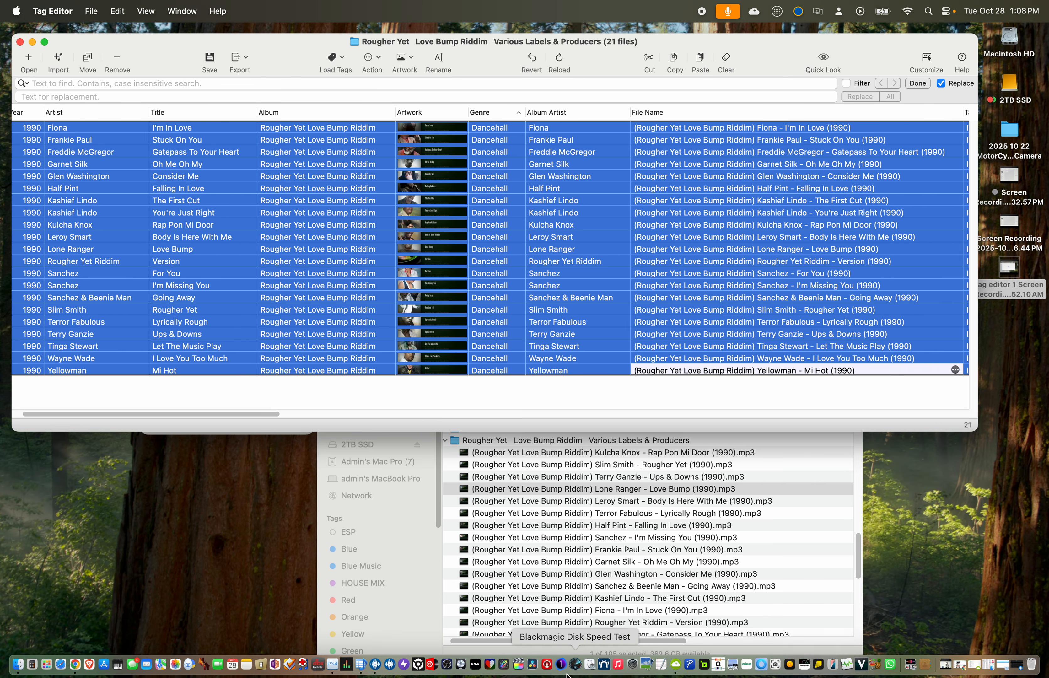
pyautogui.click(376, 665)
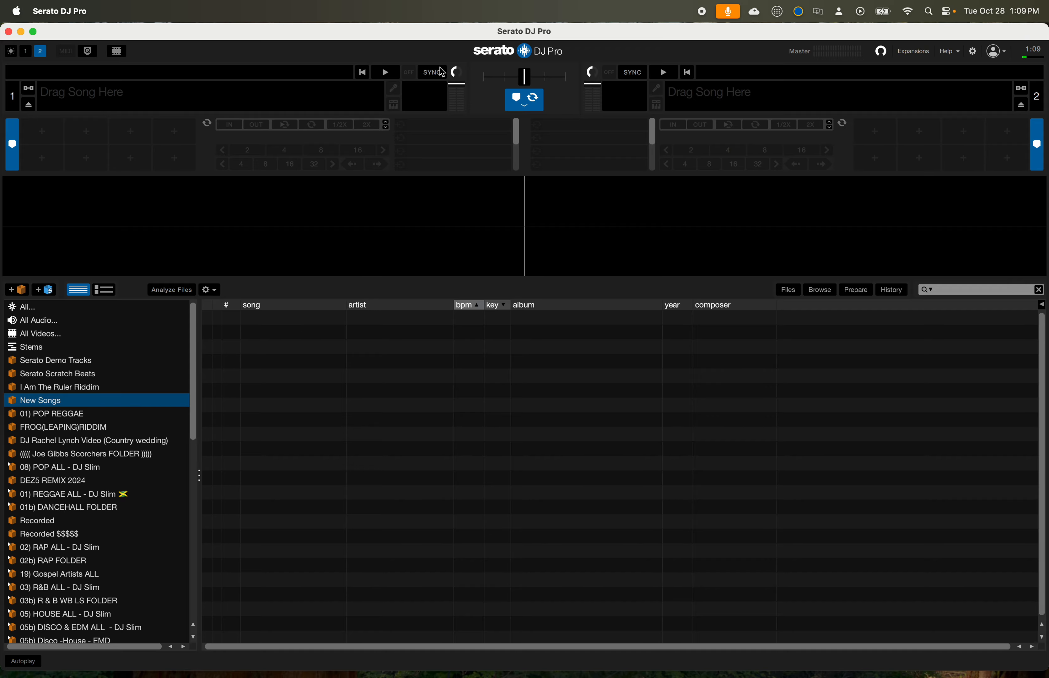
pyautogui.moveTo(439, 35); pyautogui.dragTo(445, 70)
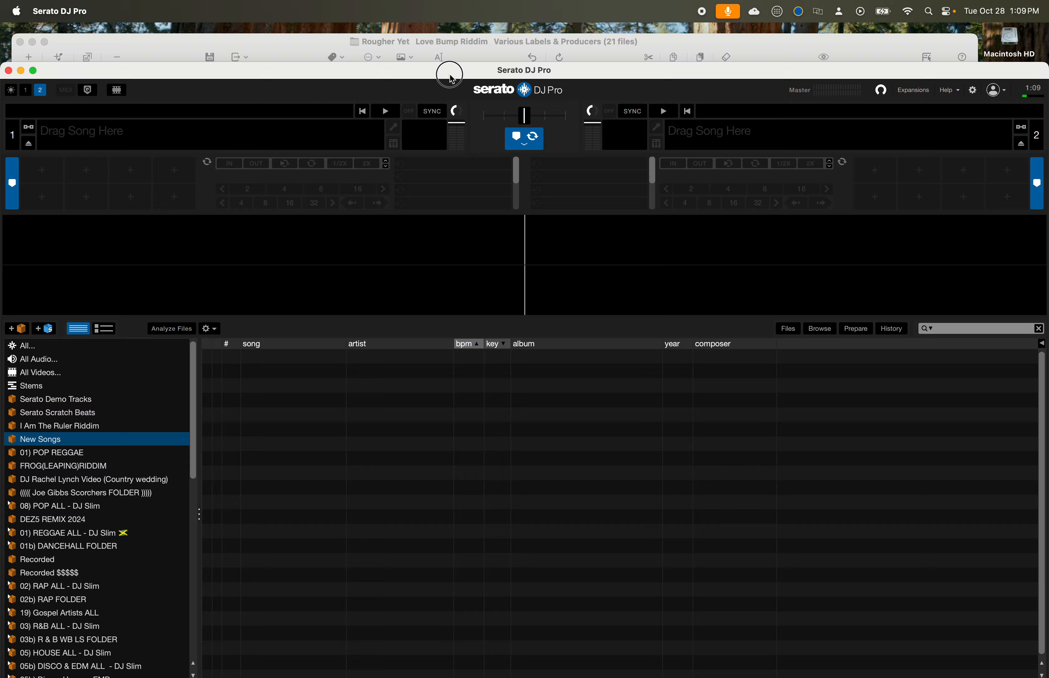
pyautogui.click(479, 52)
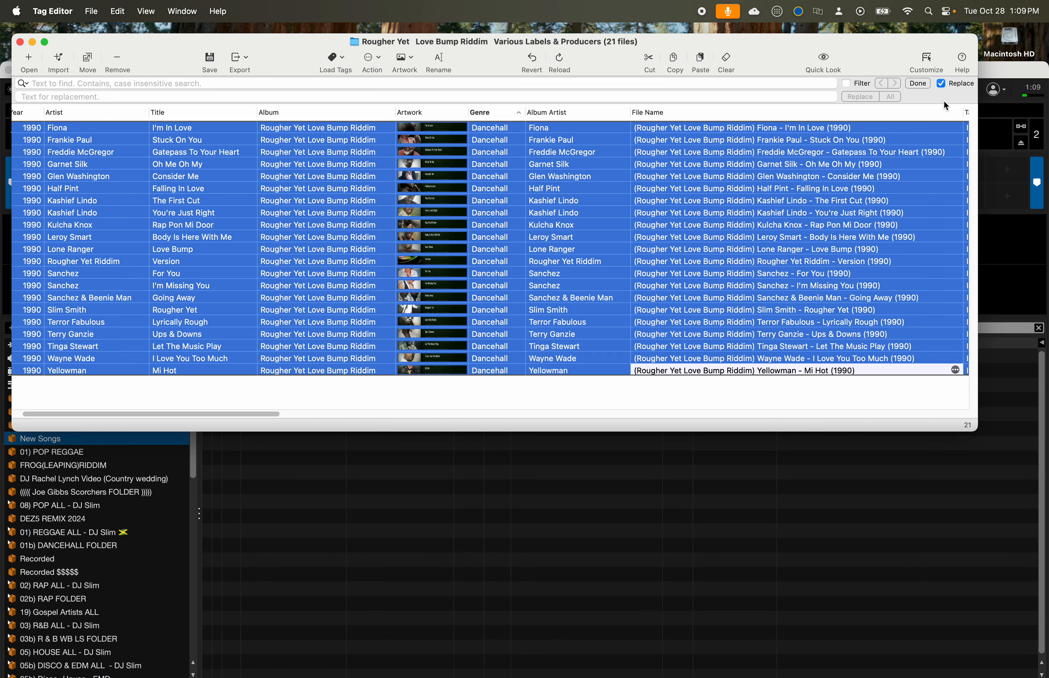
pyautogui.click(33, 42)
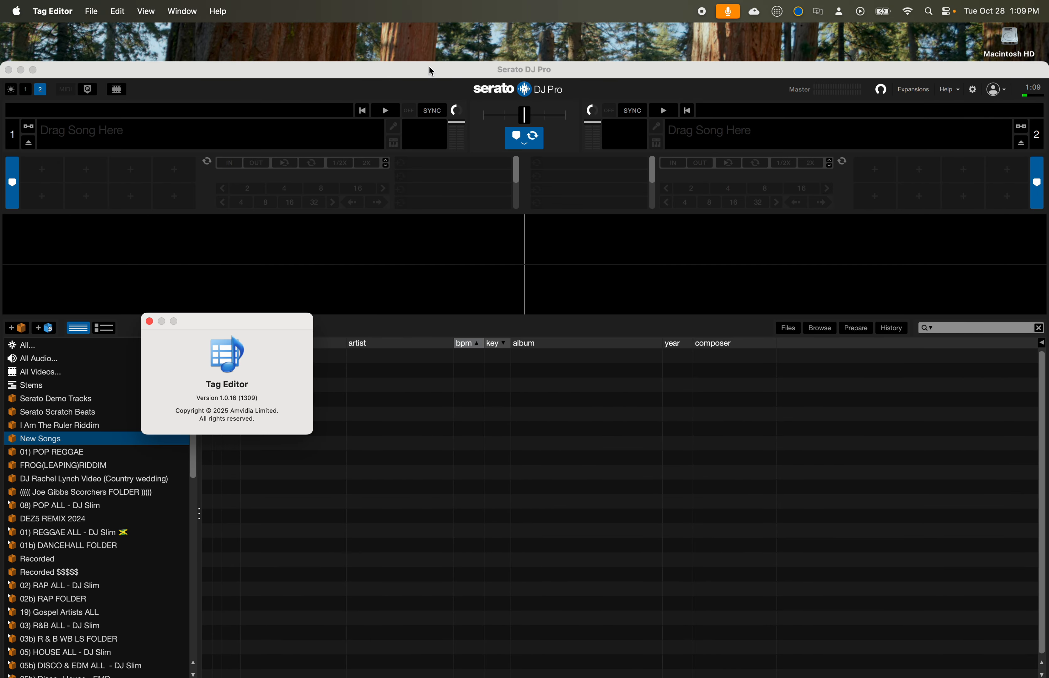
# Step: Arrange the Serato DJ Pro and Finder windows so the crate's track list and the MP3 folder are both accessible
pyautogui.moveTo(431, 70); pyautogui.dragTo(203, 55)
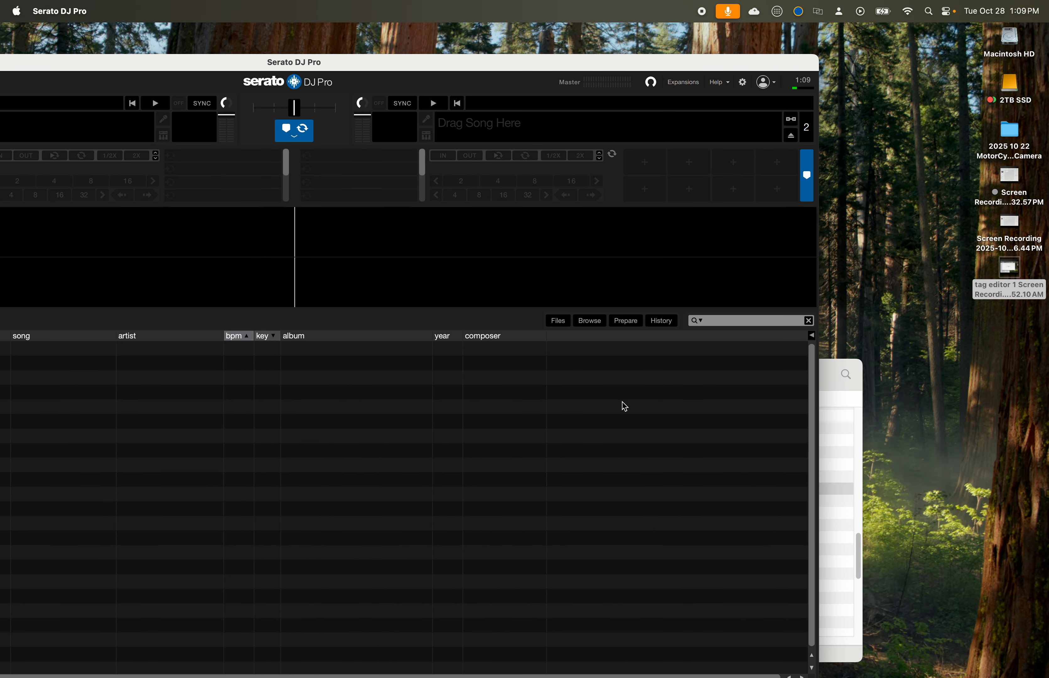
pyautogui.click(854, 458)
pyautogui.moveTo(629, 387); pyautogui.dragTo(780, 342)
pyautogui.doubleClick(551, 67)
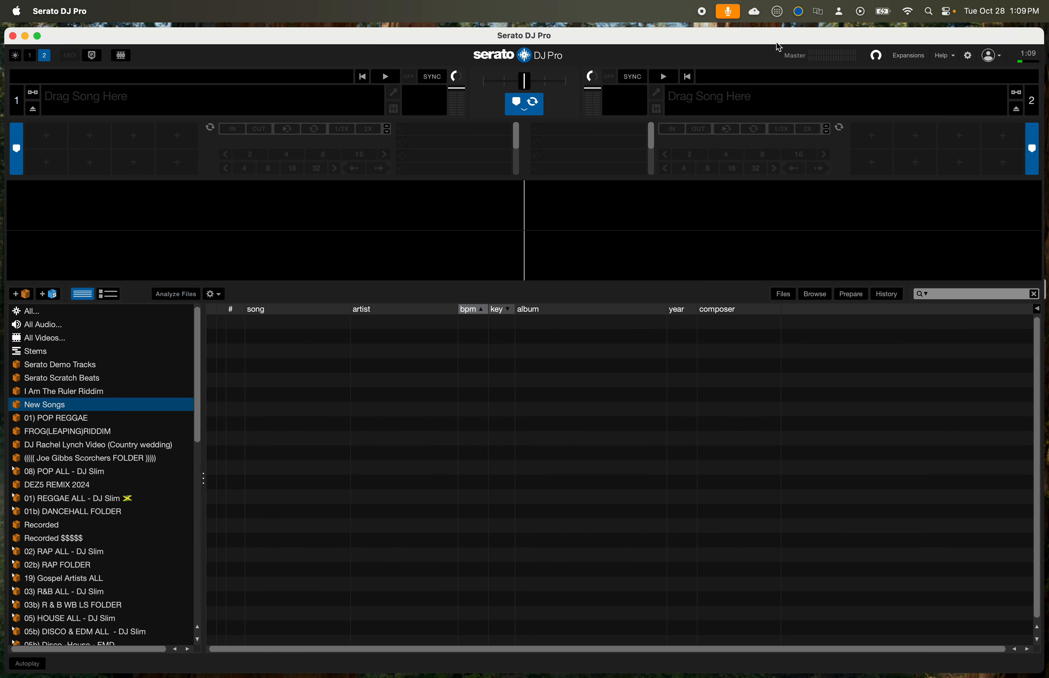
pyautogui.moveTo(777, 37); pyautogui.dragTo(692, 36)
pyautogui.click(975, 331)
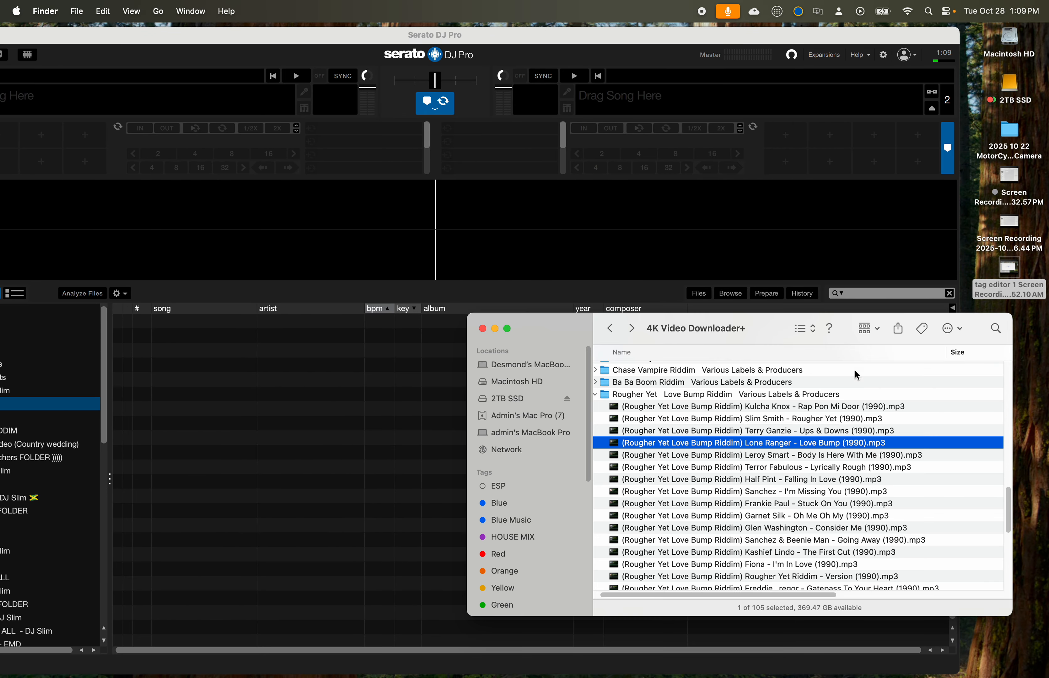
# Step: Add the Rougher Yet Love Bump Riddim folder from Finder to the New Songs crate and bring Serato DJ Pro forward
pyautogui.click(620, 395)
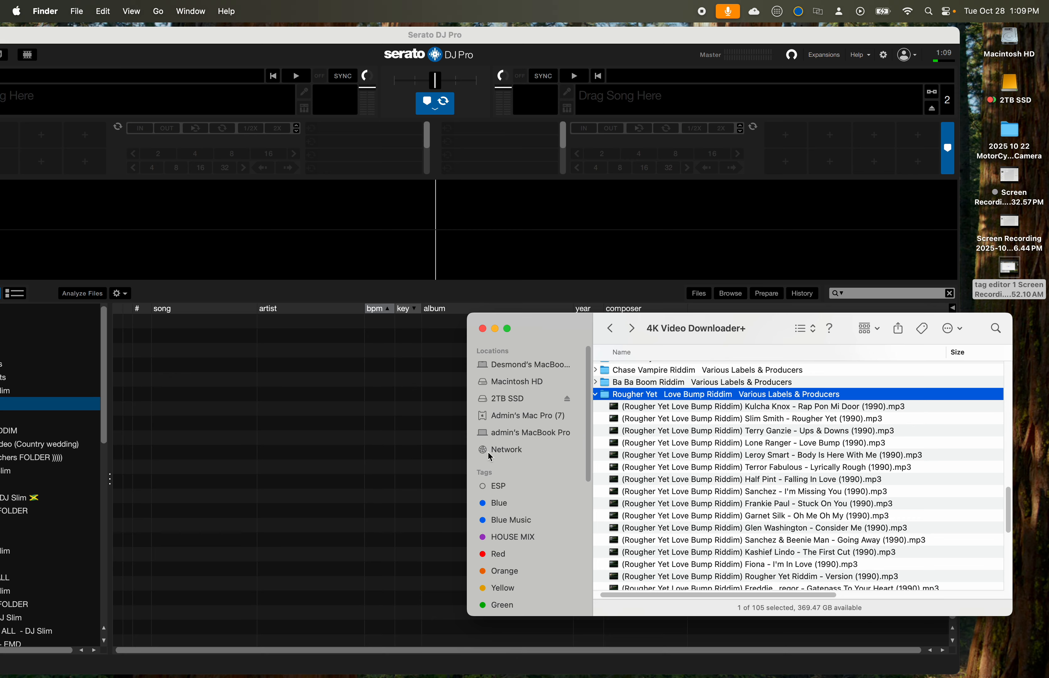
pyautogui.moveTo(624, 395); pyautogui.dragTo(219, 387)
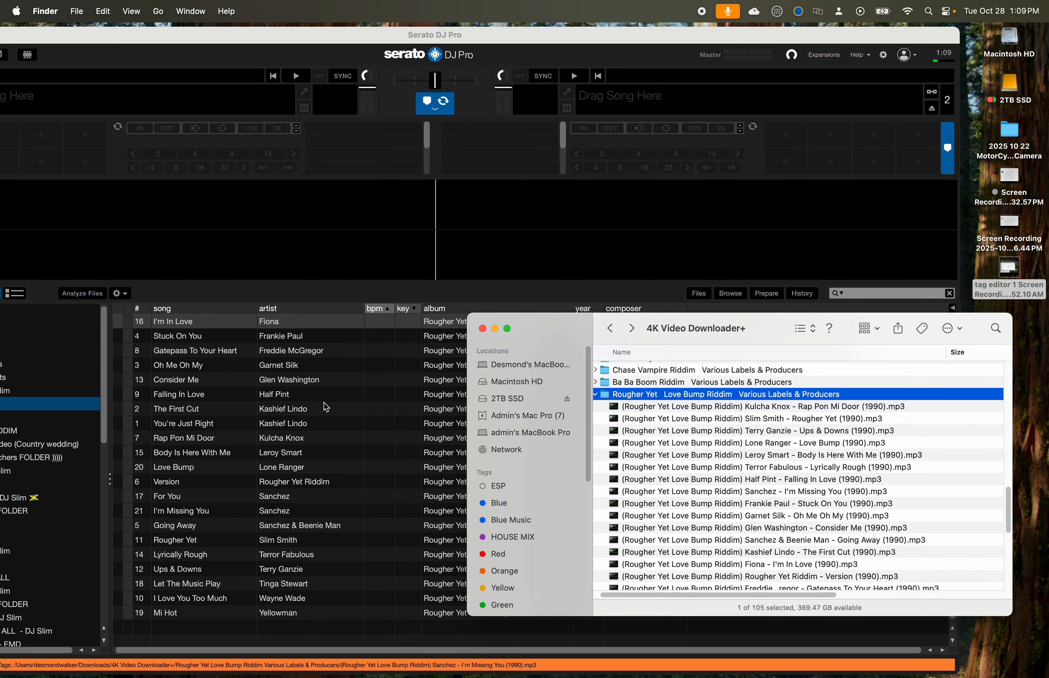
pyautogui.moveTo(545, 331); pyautogui.dragTo(734, 373)
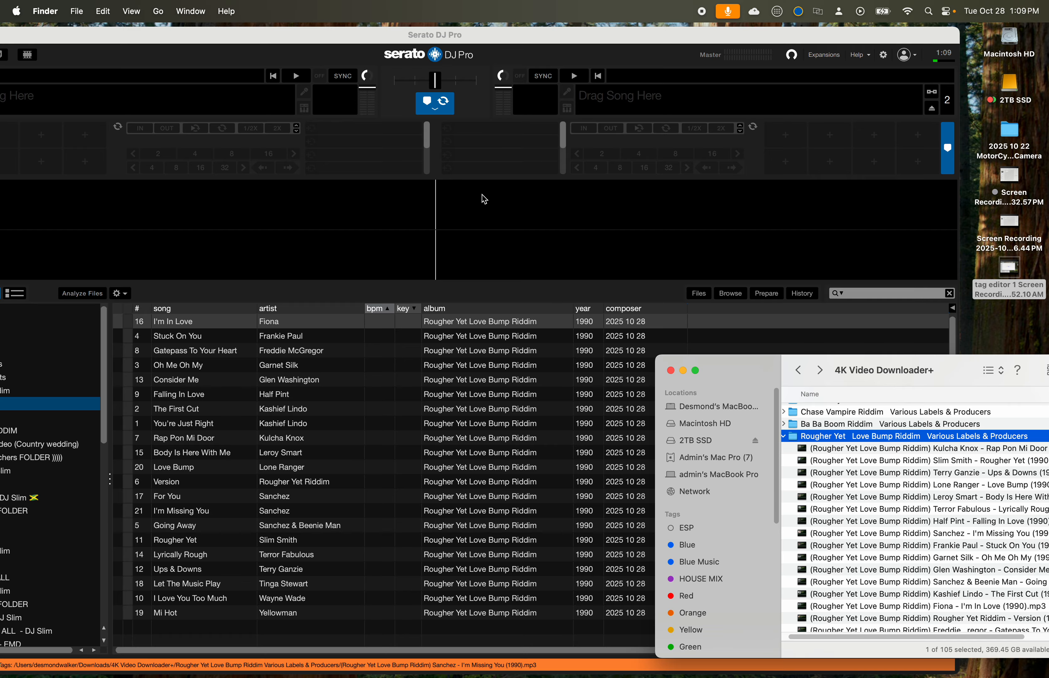
pyautogui.doubleClick(522, 35)
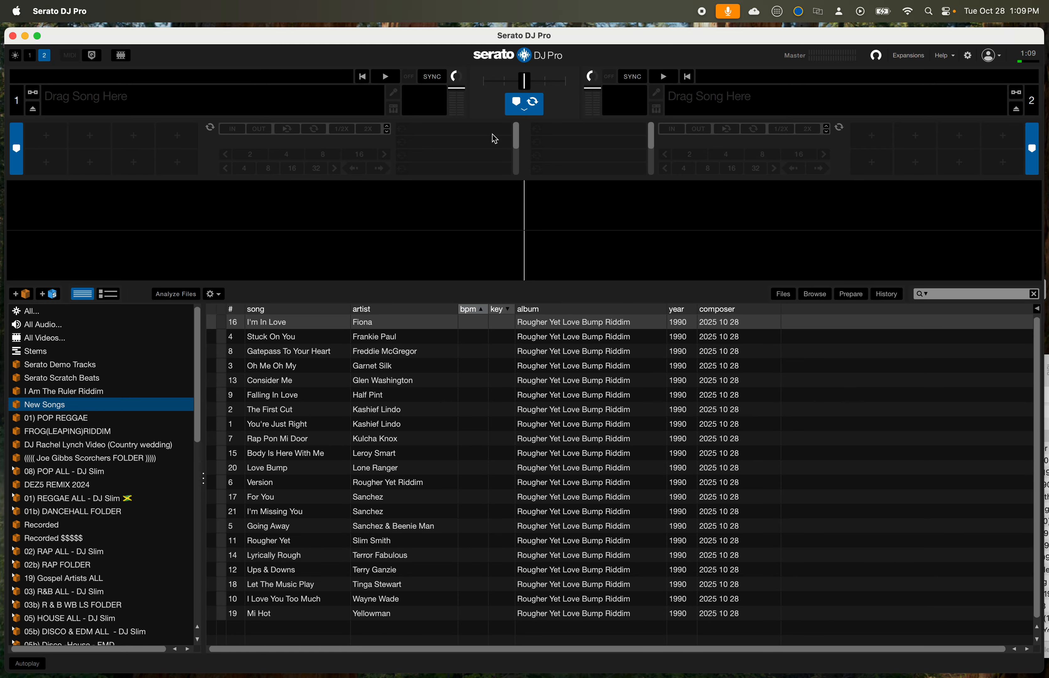
# Step: Reposition the Serato DJ Pro window and select the track I'm In Love by Fiona in the New Songs crate
pyautogui.moveTo(498, 41); pyautogui.dragTo(520, 38)
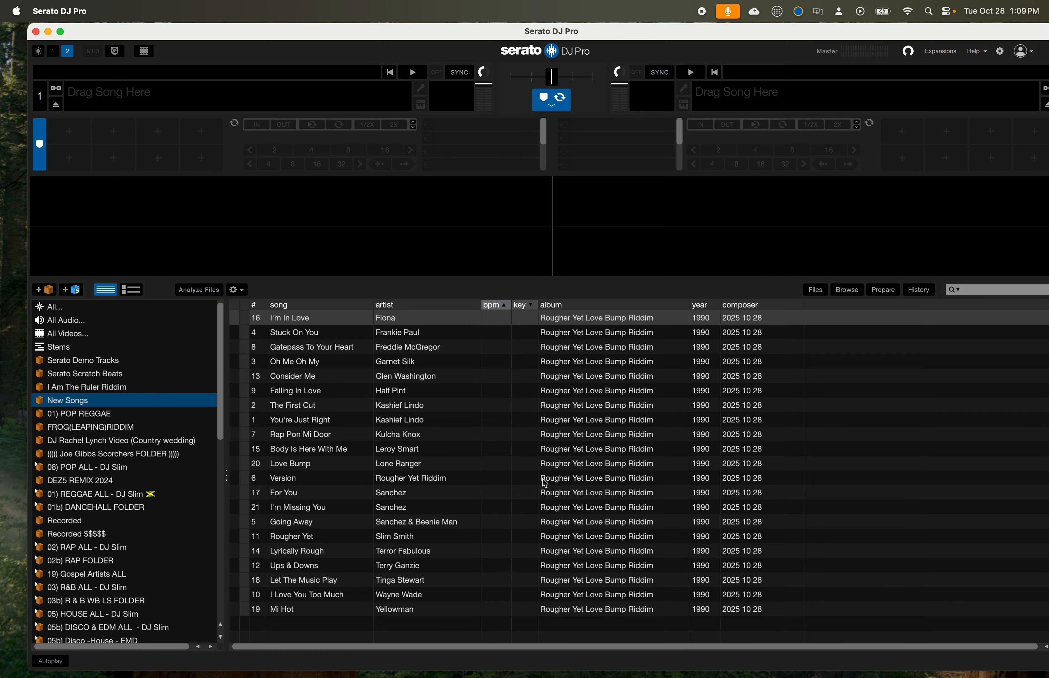
pyautogui.click(305, 333)
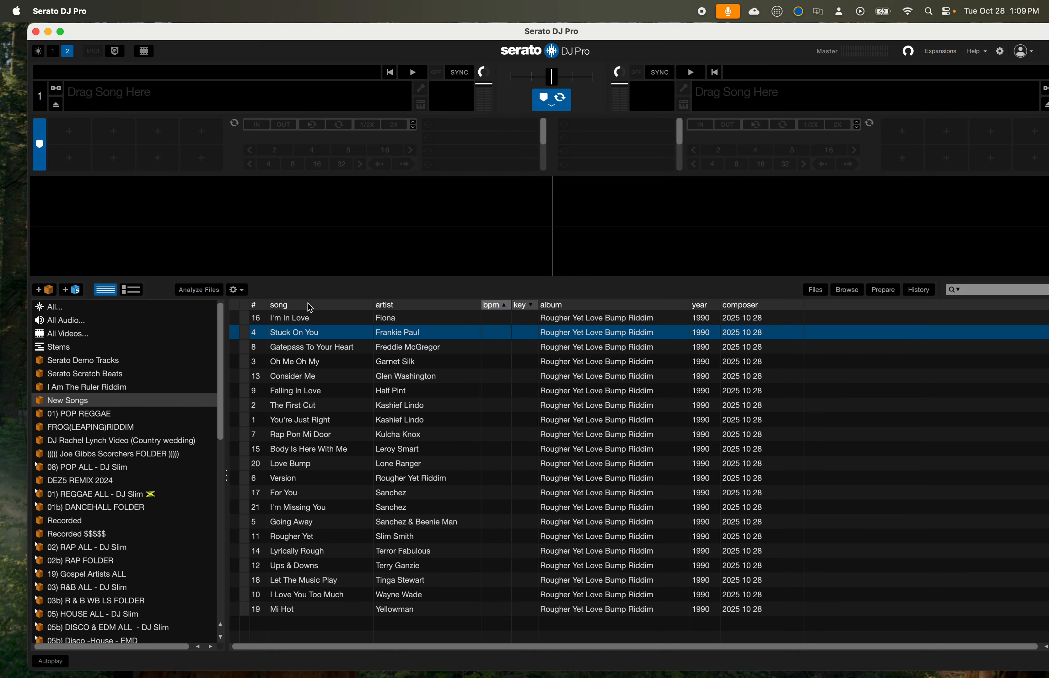
pyautogui.click(311, 325)
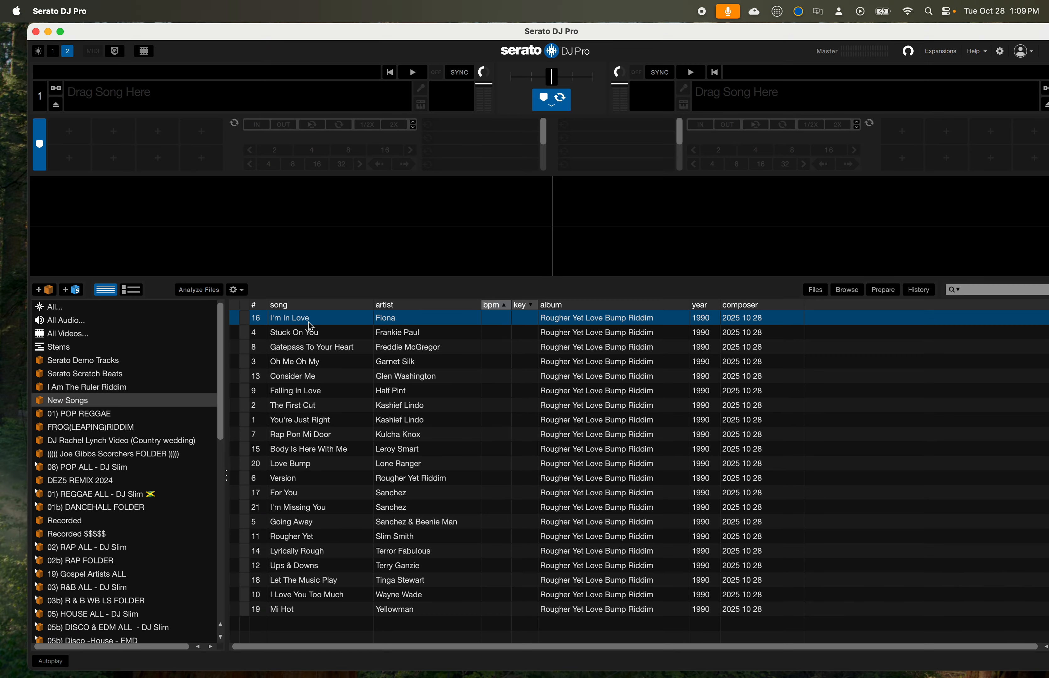
# Step: Analyze all tracks in the New Songs crate and sort the list by BPM in ascending order
pyautogui.press('super+a')
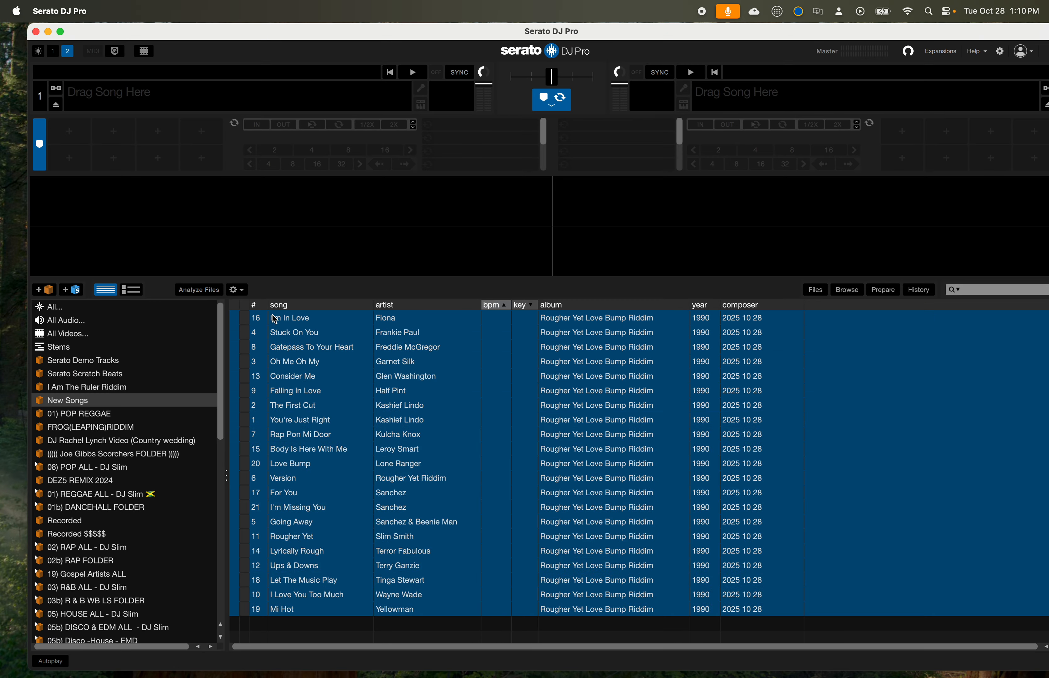
pyautogui.click(198, 289)
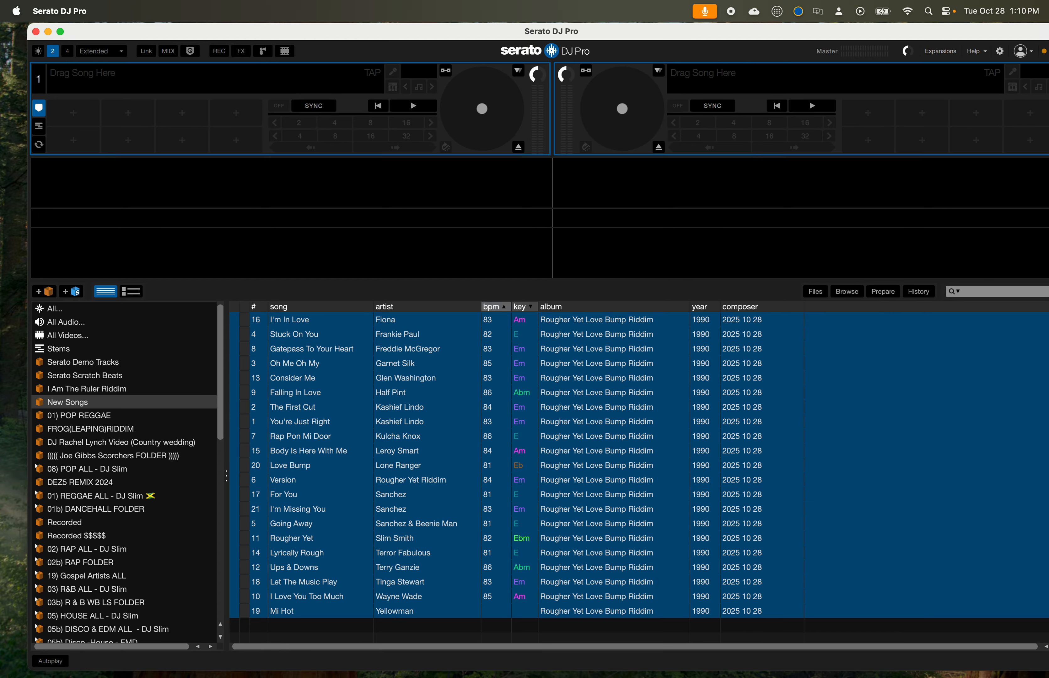
pyautogui.click(406, 611)
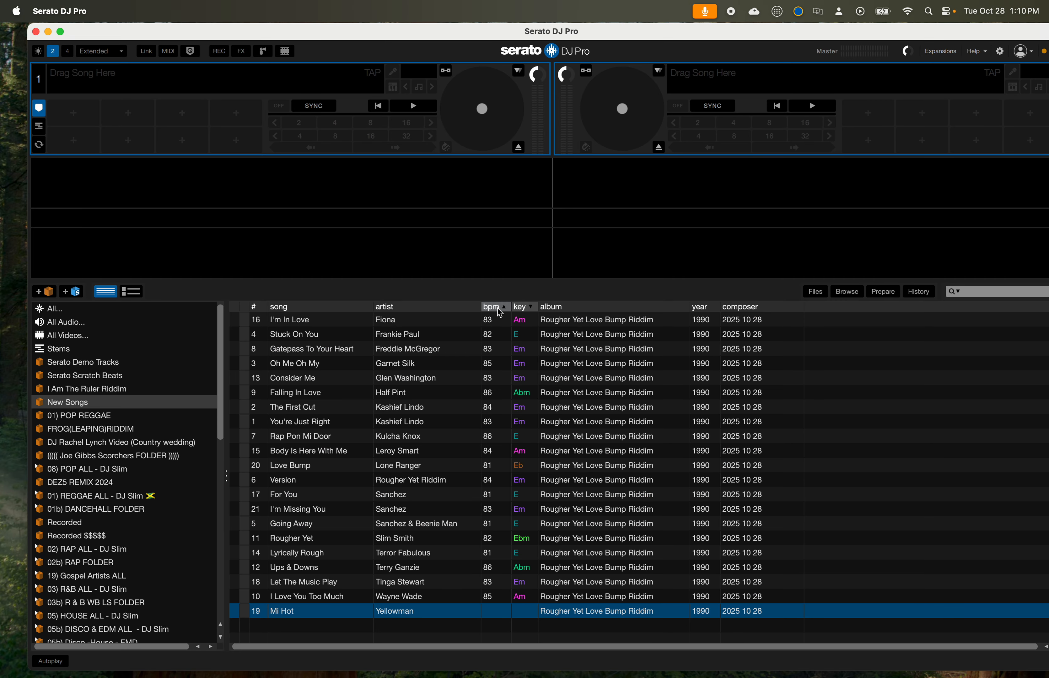
pyautogui.click(494, 307)
pyautogui.click(497, 308)
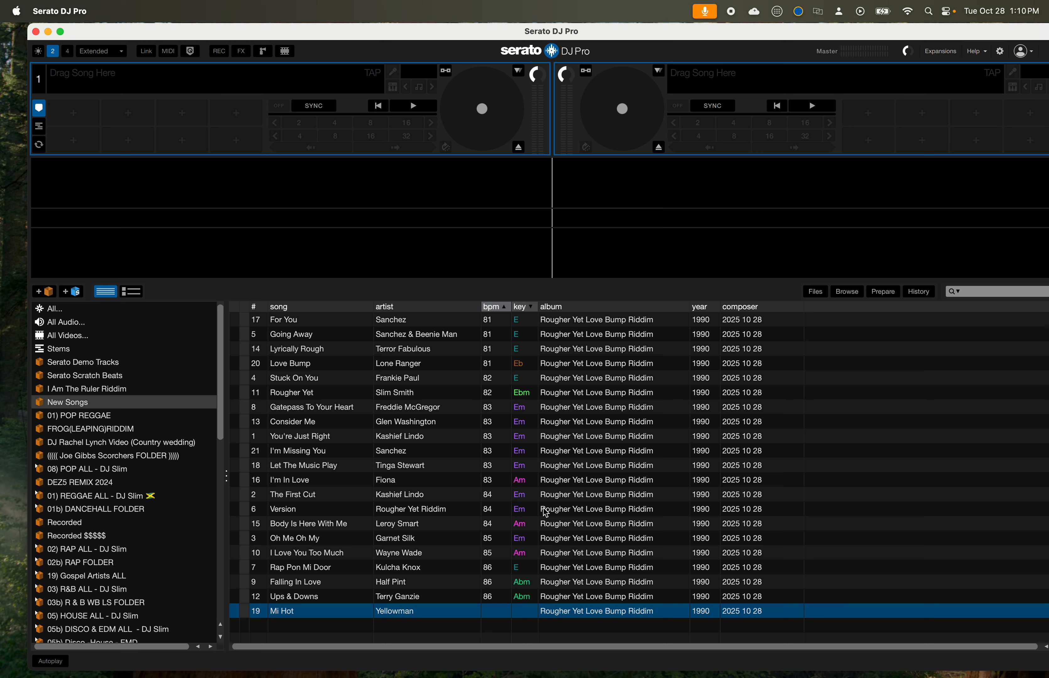
# Step: Load For You by Sanchez onto deck 1 and play it at a higher system volume
pyautogui.click(523, 325)
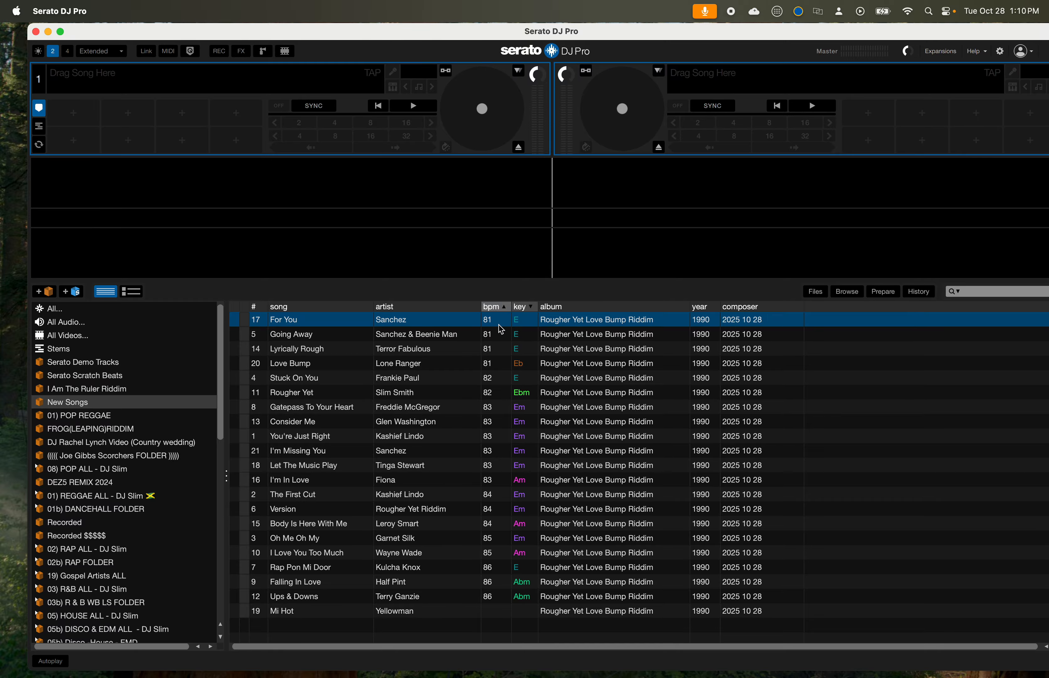
pyautogui.hotkey('shift', 'Left')
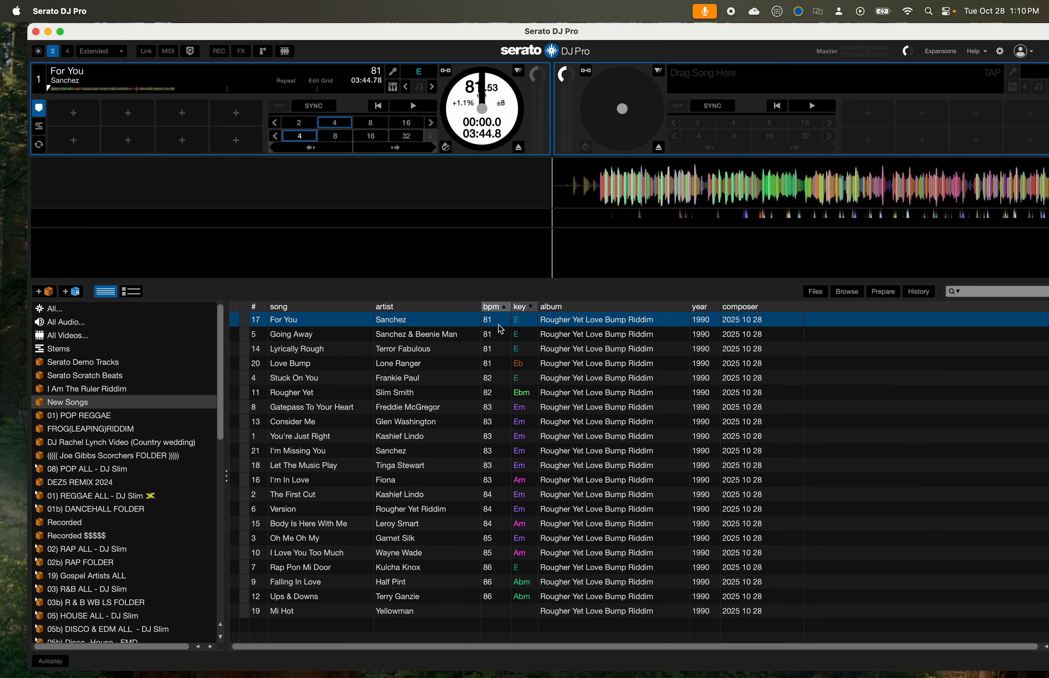
pyautogui.press('space')
pyautogui.press('space')
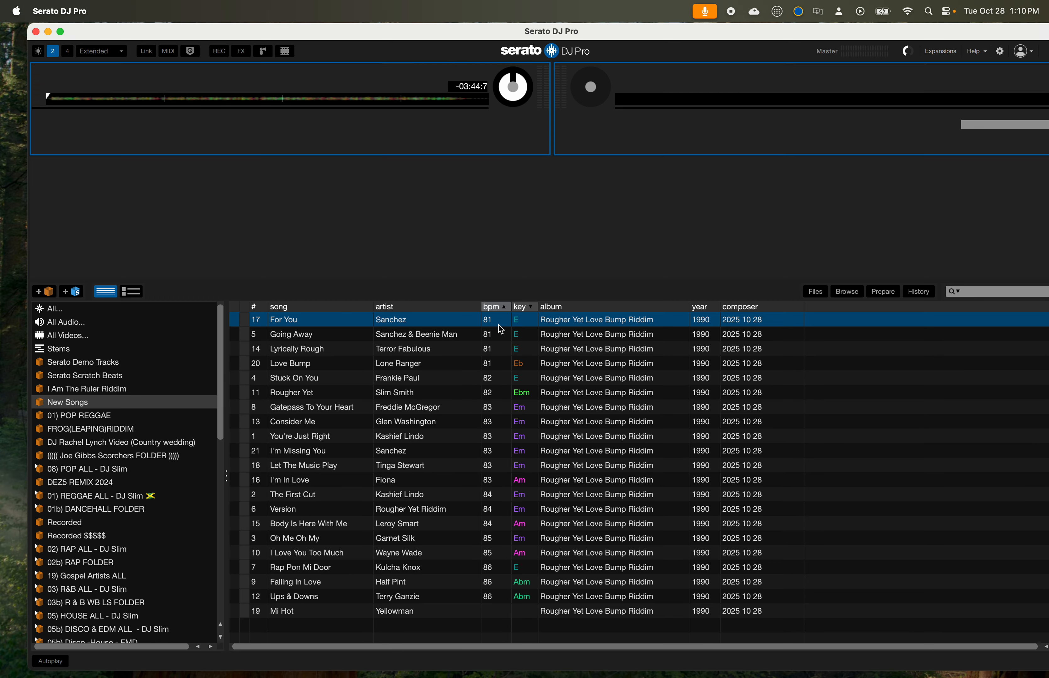
pyautogui.click(416, 107)
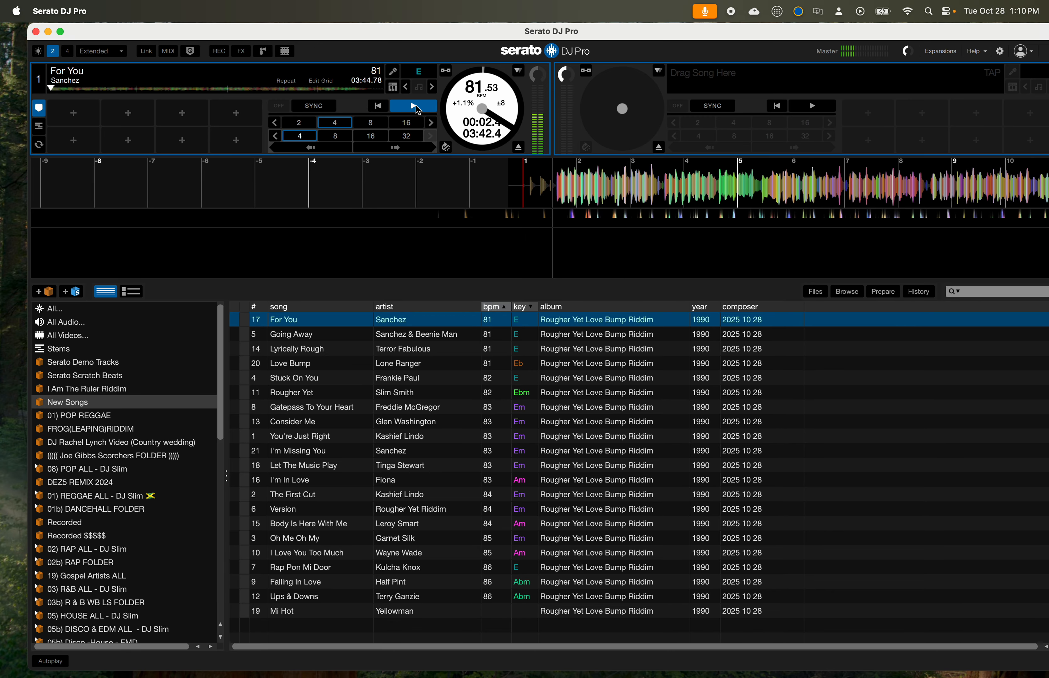
pyautogui.press('XF86AudioRaiseVolume')
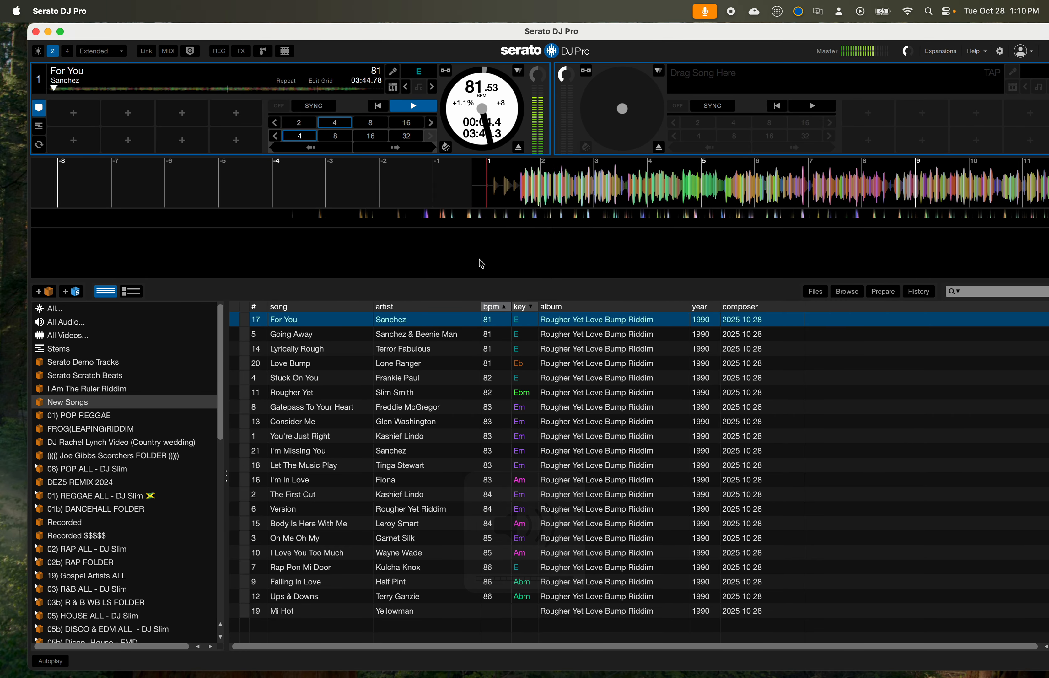
# Step: Play Going Away by Sanchez & Beenie Man and Lyrically Rough by Terror Fabulous on deck 1, stopping playback at the end
pyautogui.click(555, 339)
pyautogui.hotkey('shift', 'Left')
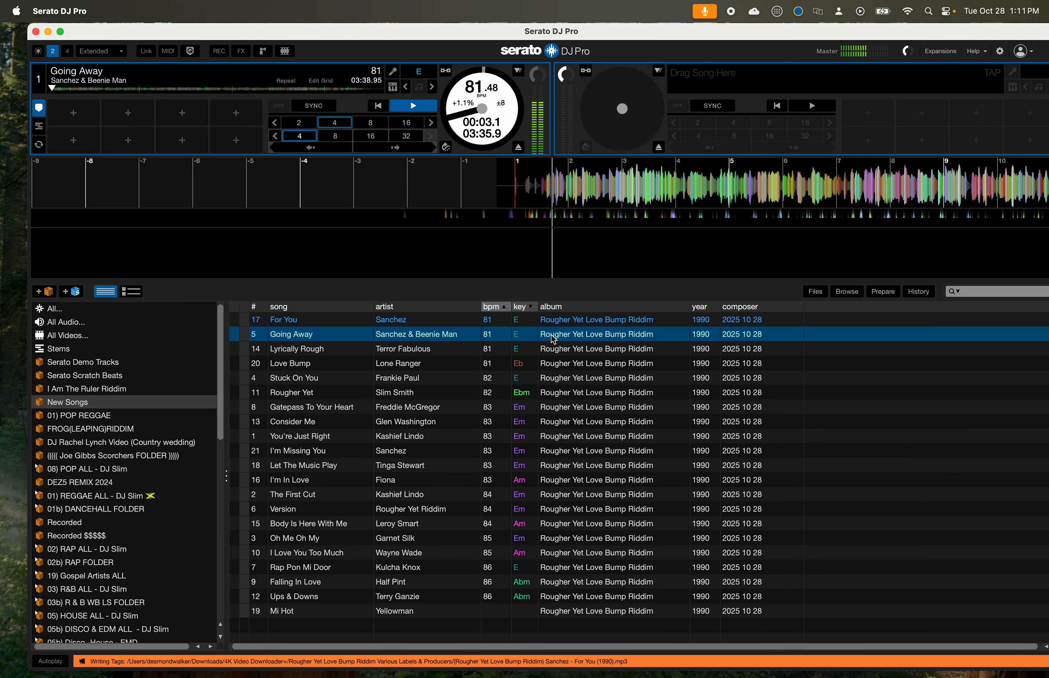
pyautogui.press('Down')
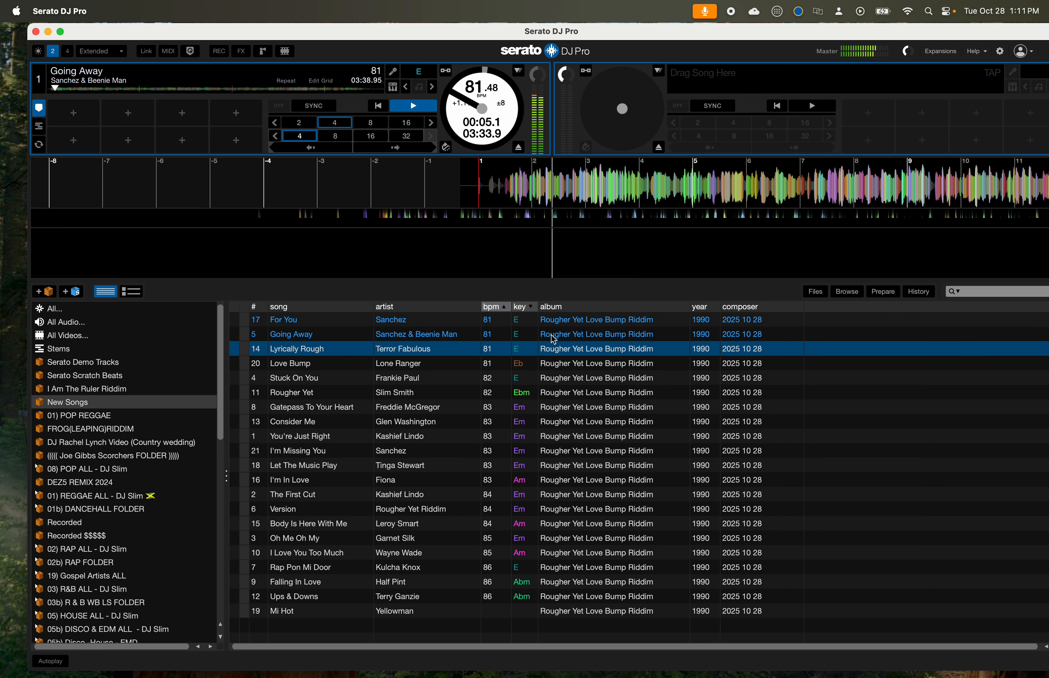
pyautogui.hotkey('shift', 'Left')
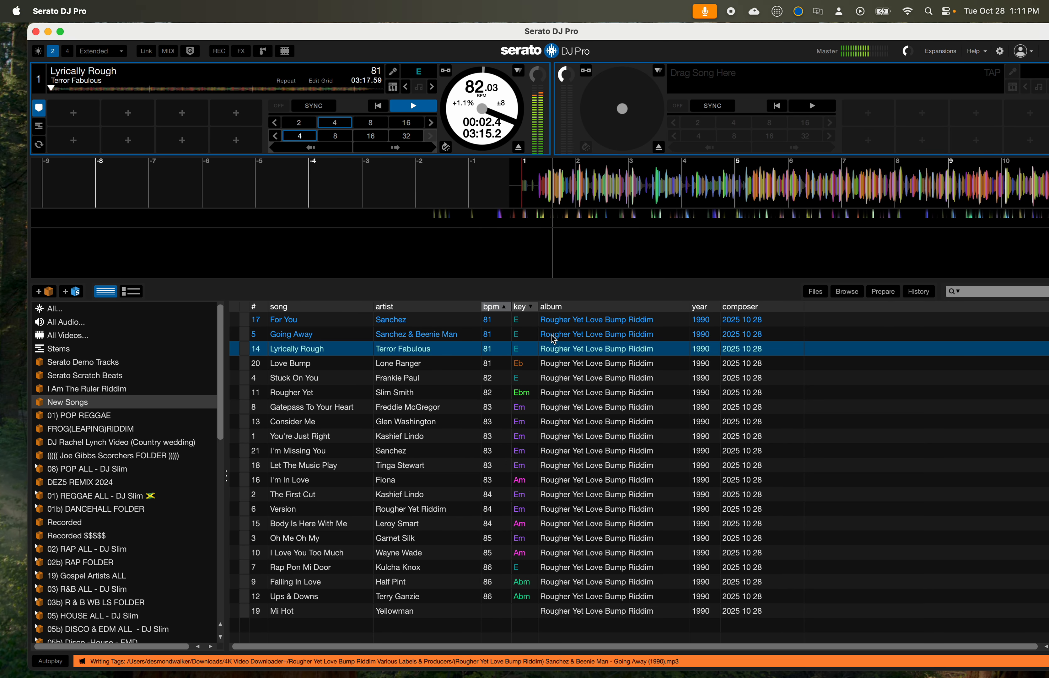
pyautogui.press('space')
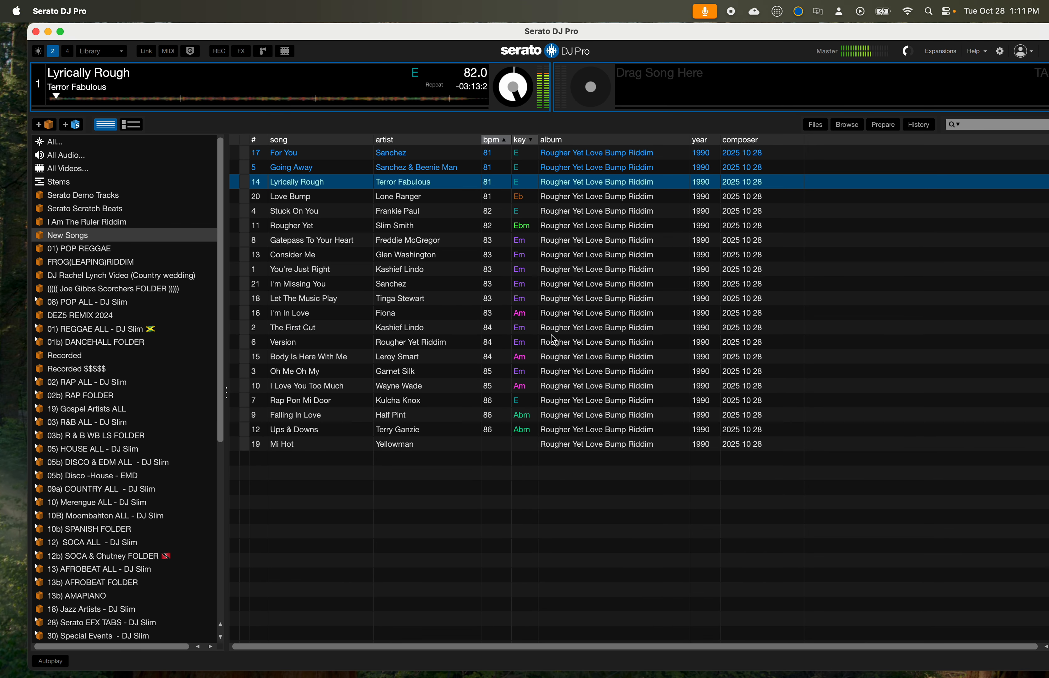
pyautogui.press('space')
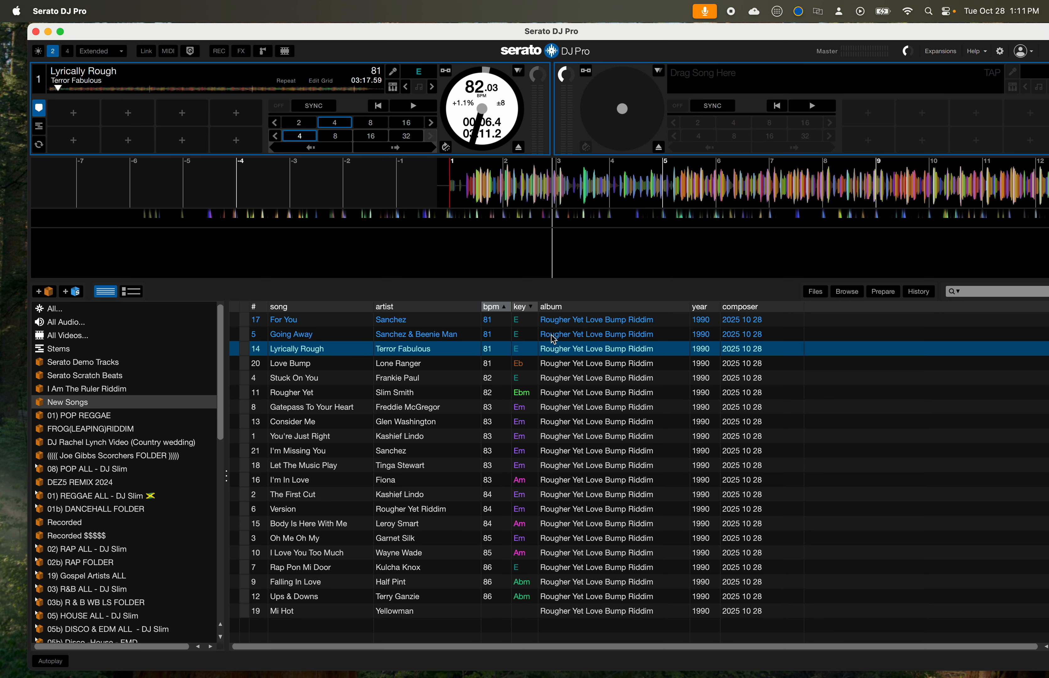
# Step: Review the crate entries for For You, Going Away and Lyrically Rough one after another
pyautogui.click(554, 321)
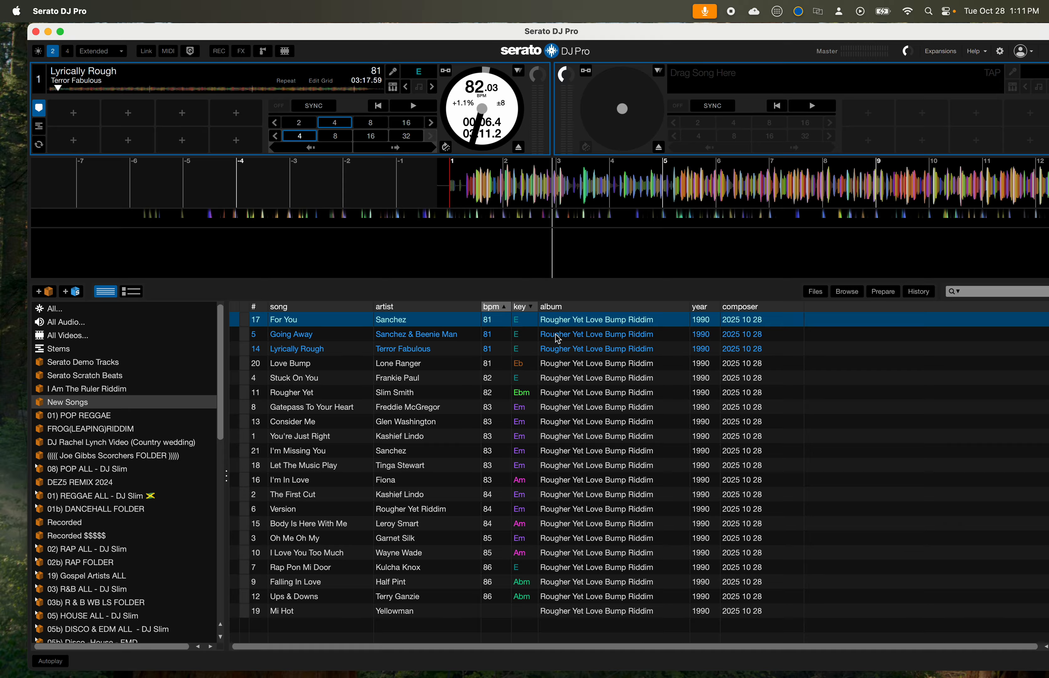
pyautogui.click(557, 336)
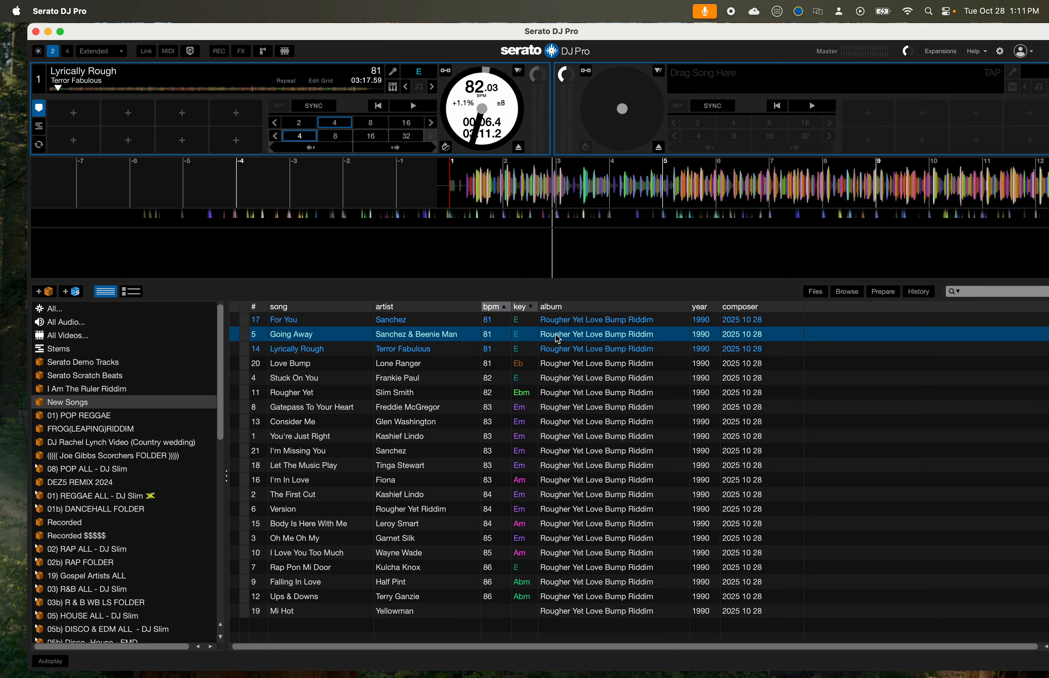
pyautogui.click(557, 349)
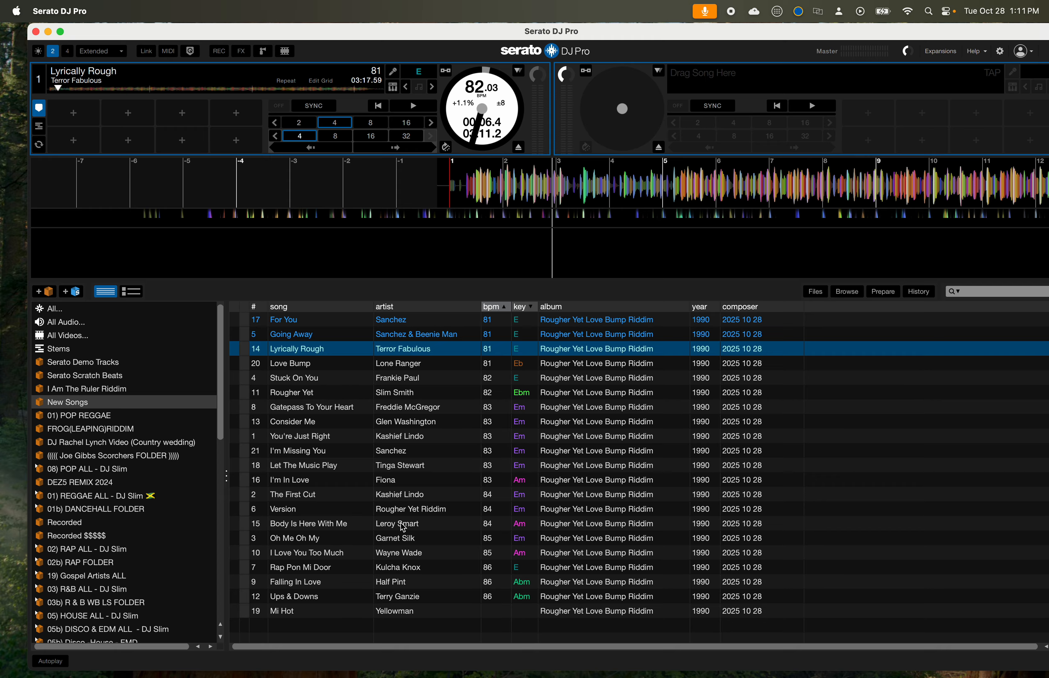
# Step: Load Oh Me Oh My by Garnet Silk onto deck 1, play its opening seconds and pause it
pyautogui.click(400, 537)
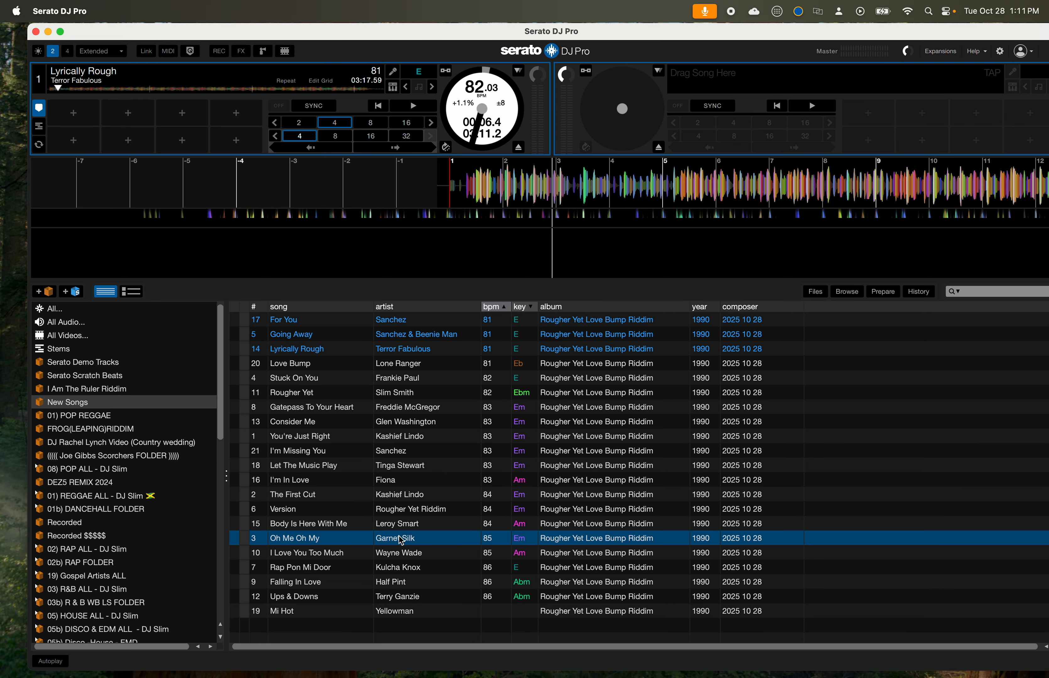
pyautogui.hotkey('shift', 'Left')
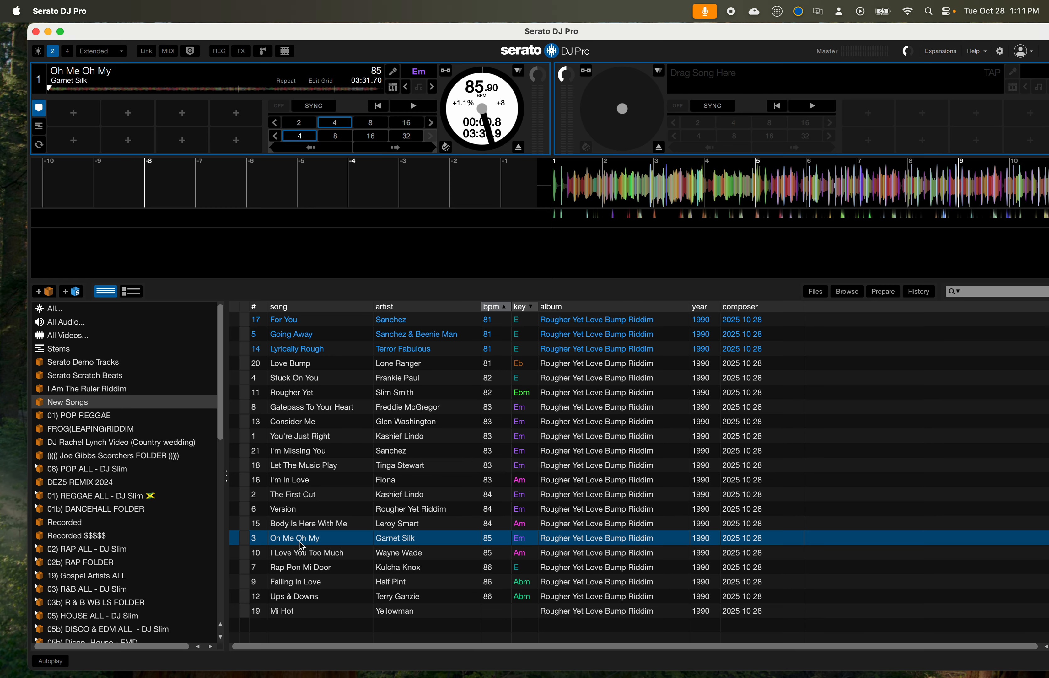
pyautogui.press('space')
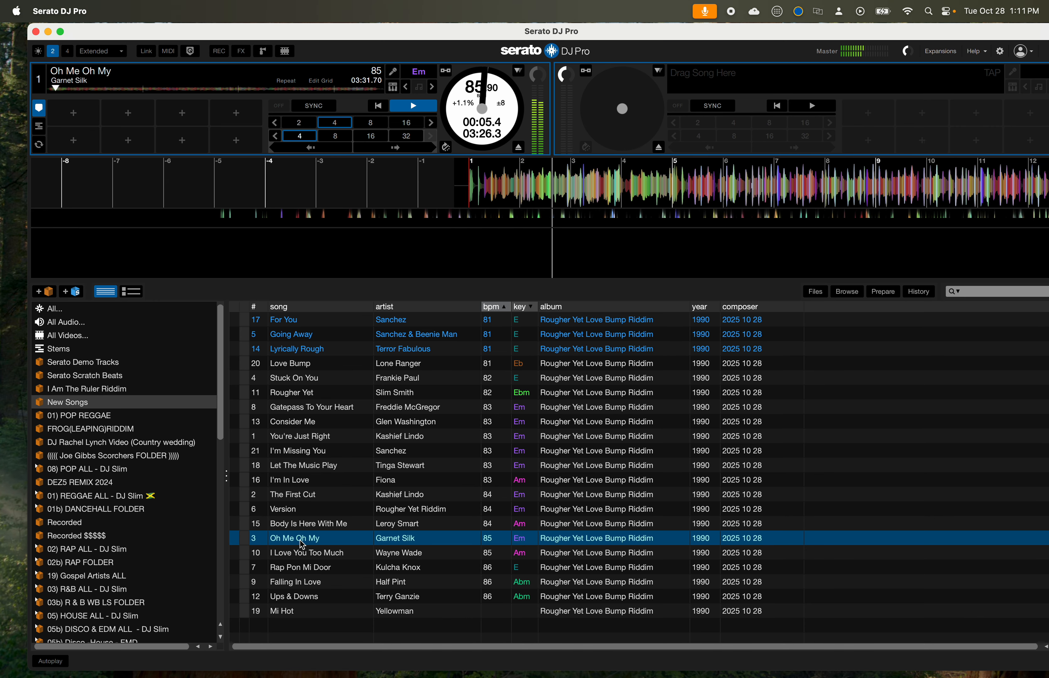
pyautogui.press('space')
# Step: Copy the song title Oh Me Oh My and search the entire library for it
pyautogui.click(302, 545)
pyautogui.press('super+c')
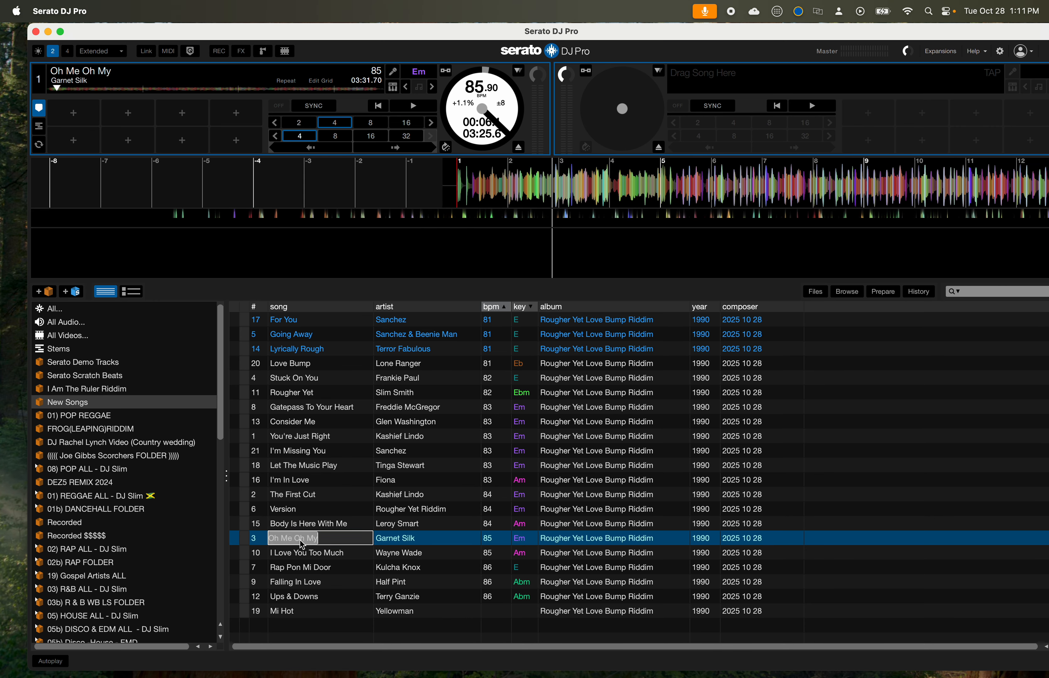
pyautogui.click(93, 314)
pyautogui.click(974, 292)
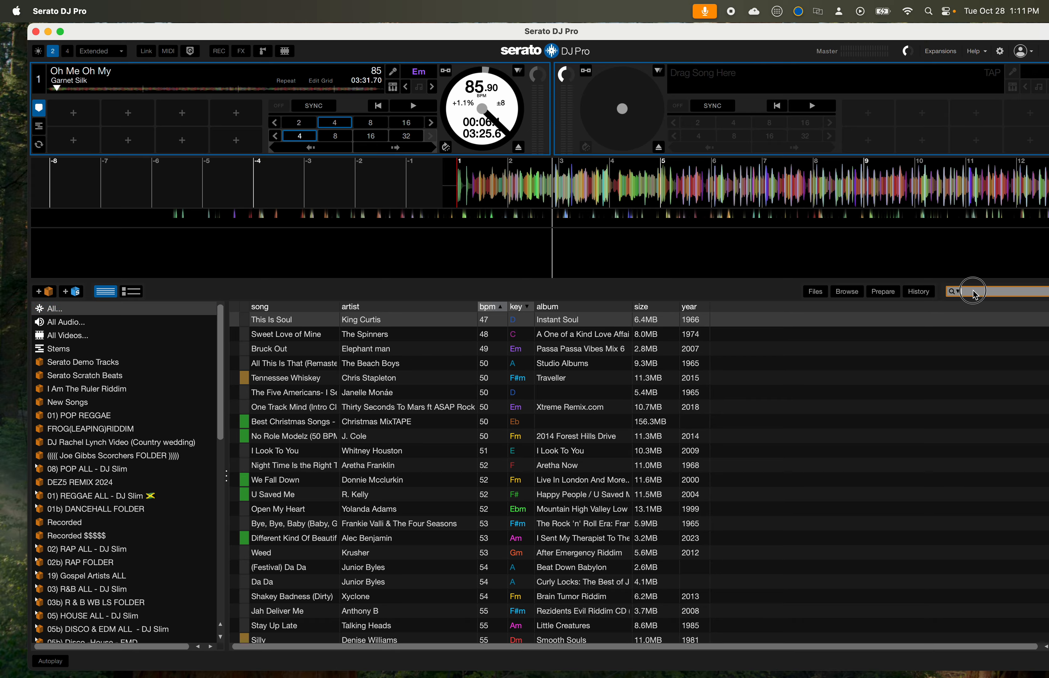
pyautogui.press('super+v')
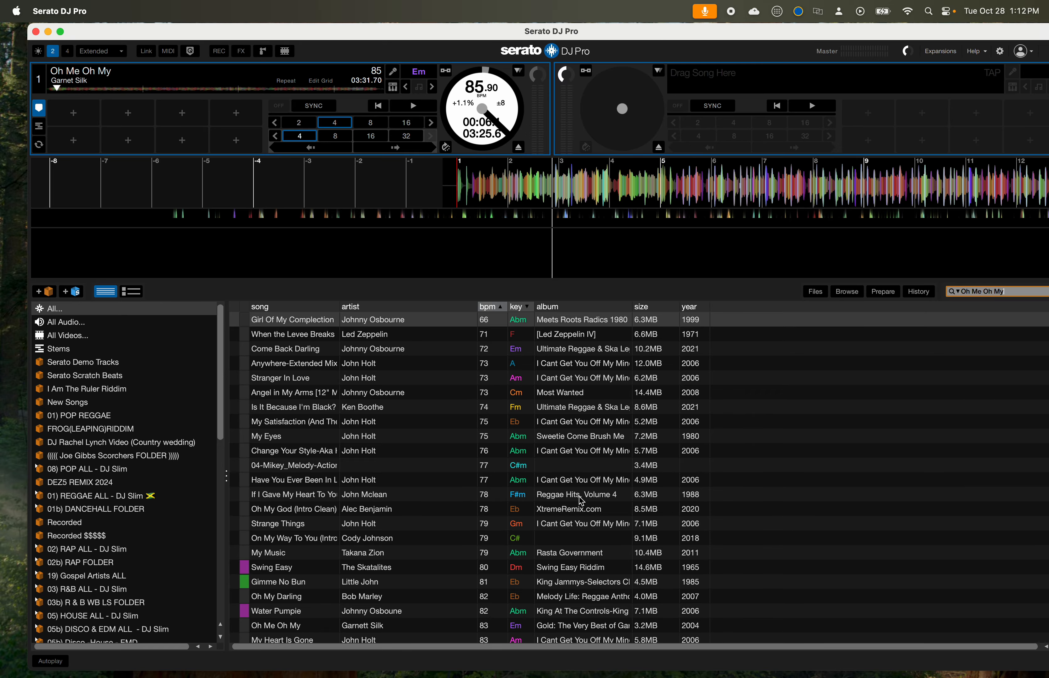
# Step: Select Garnett Silk's 2004 Oh Me Oh My in the search results and widen the album column to show full names
pyautogui.click(383, 626)
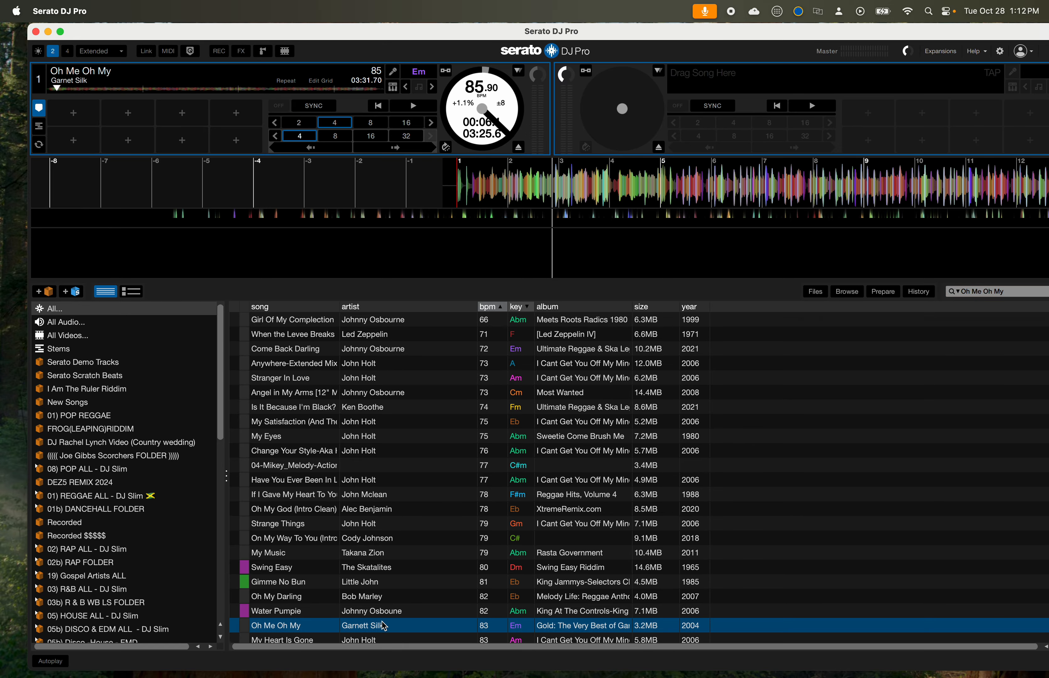
pyautogui.scroll(-3, 282, 638)
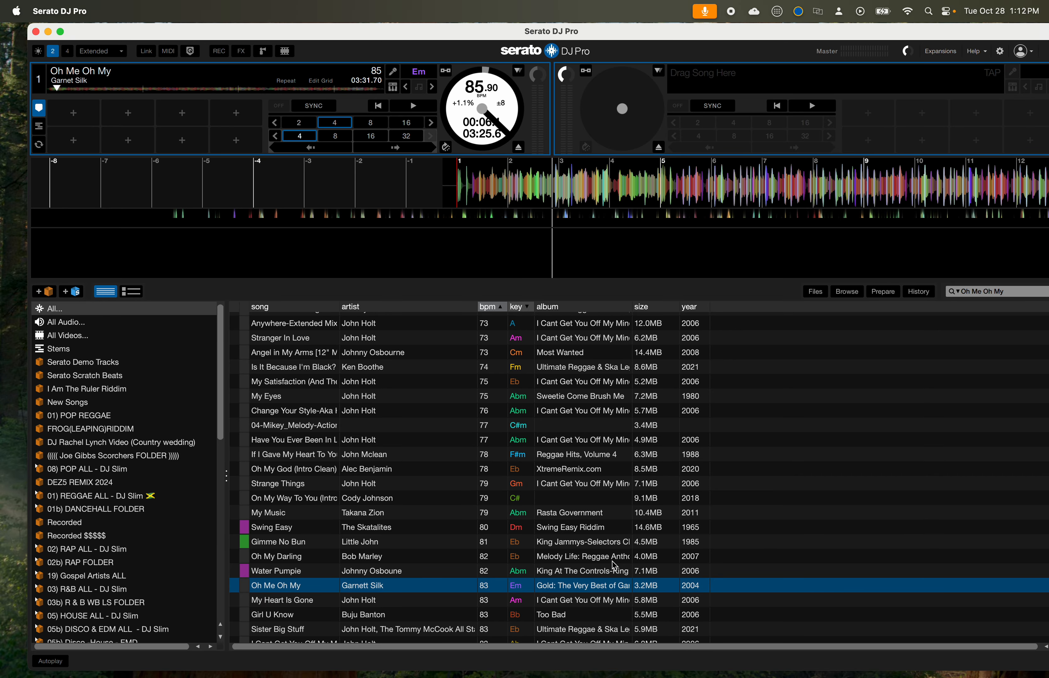
pyautogui.moveTo(631, 306); pyautogui.dragTo(668, 305)
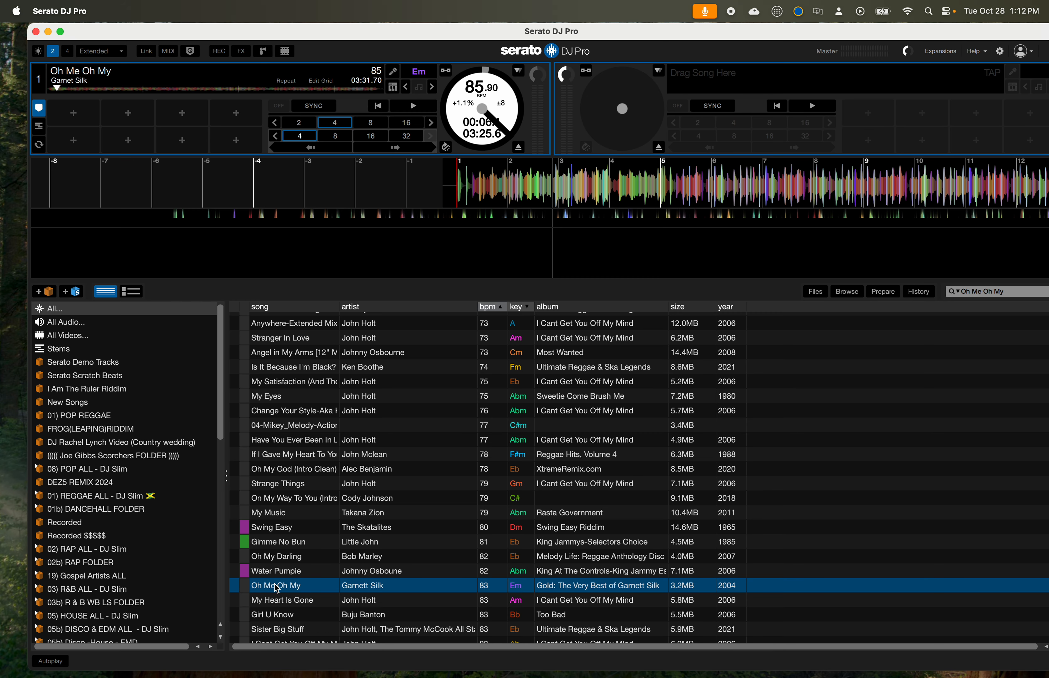
# Step: Try to narrow the library search to Oh Me Oh My - Garnett Silk, and return to the title-only search
pyautogui.click(355, 588)
pyautogui.press('super+c')
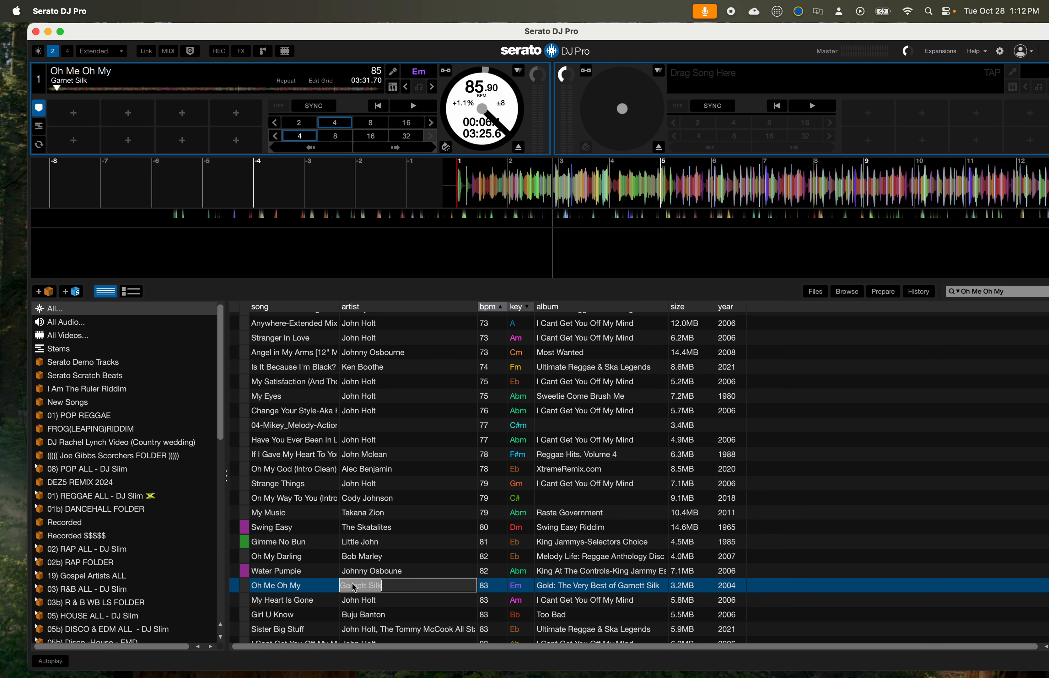
pyautogui.click(1012, 294)
pyautogui.press('Right')
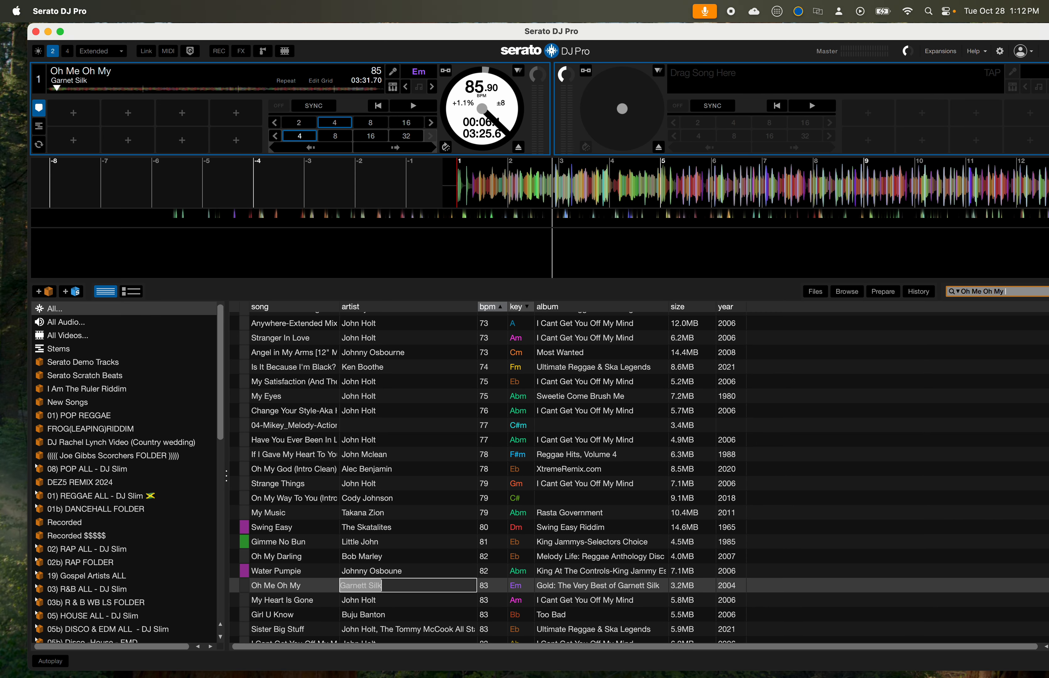
pyautogui.write('-')
pyautogui.press('super+v')
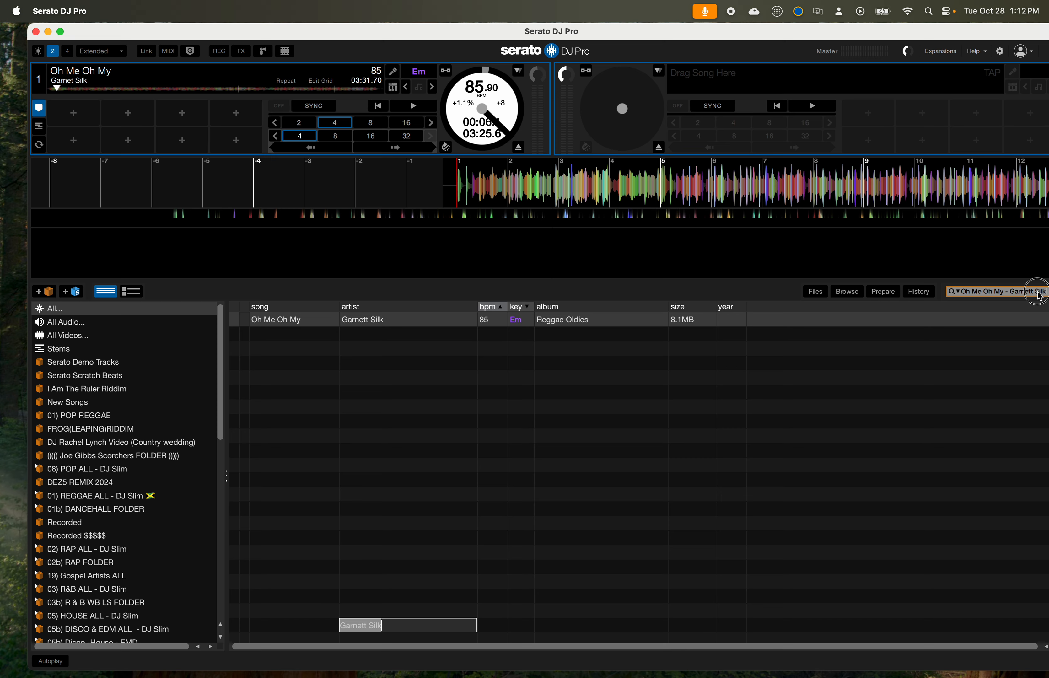
pyautogui.press('BackSpace')
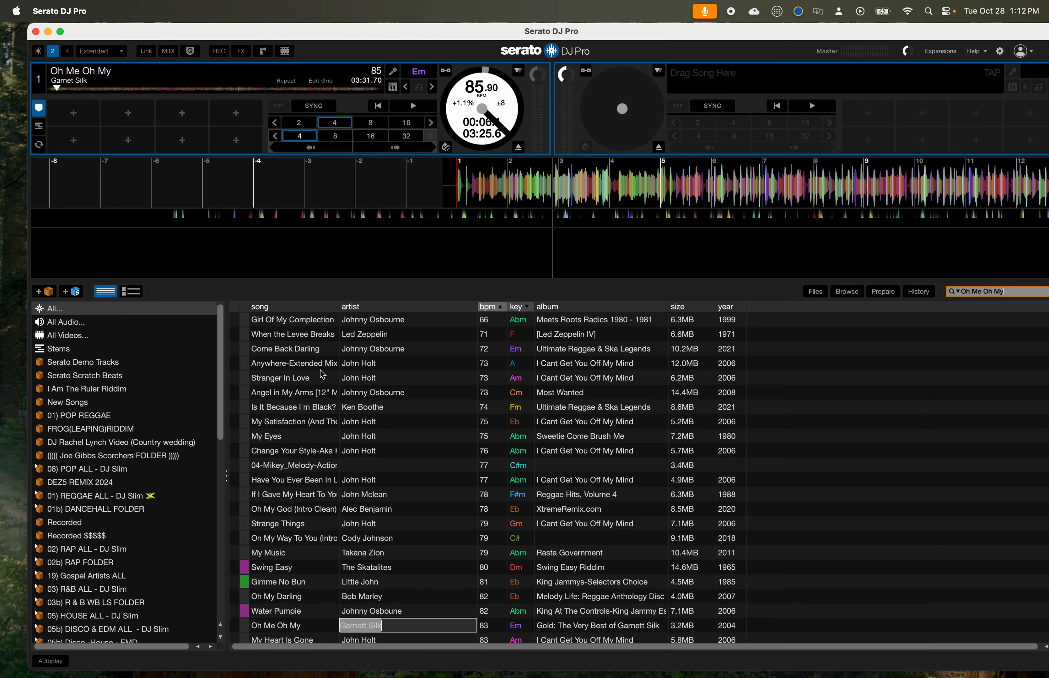
# Step: Compare the Garnet Silk versions of Oh Me Oh My in the results and add the composer column to the list
pyautogui.click(294, 309)
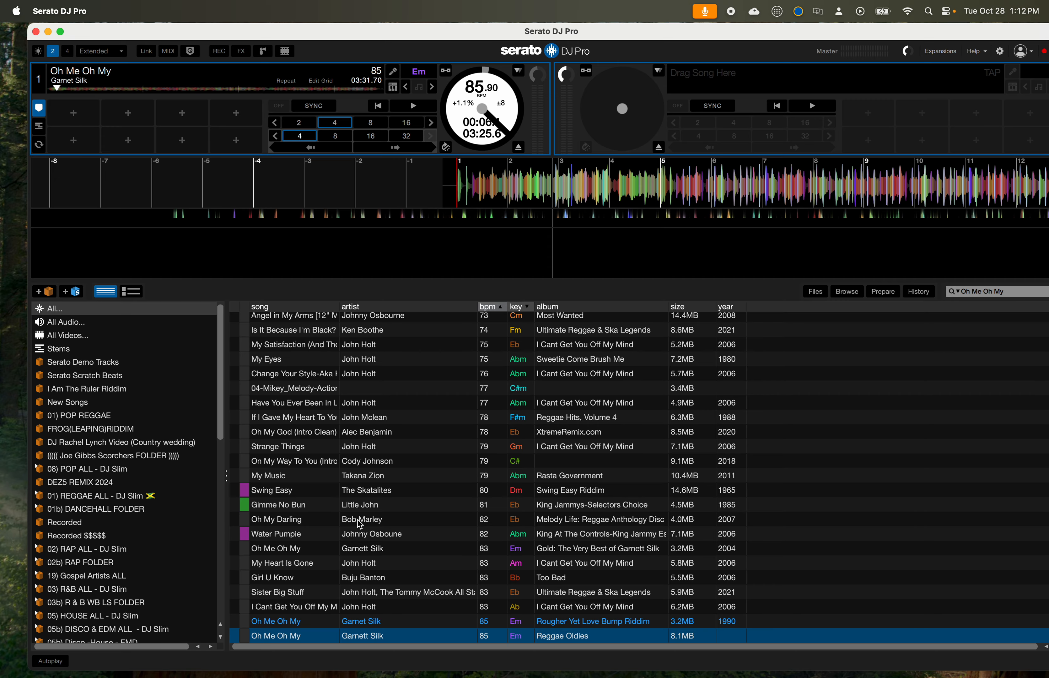
pyautogui.scroll(-5, 316, 546)
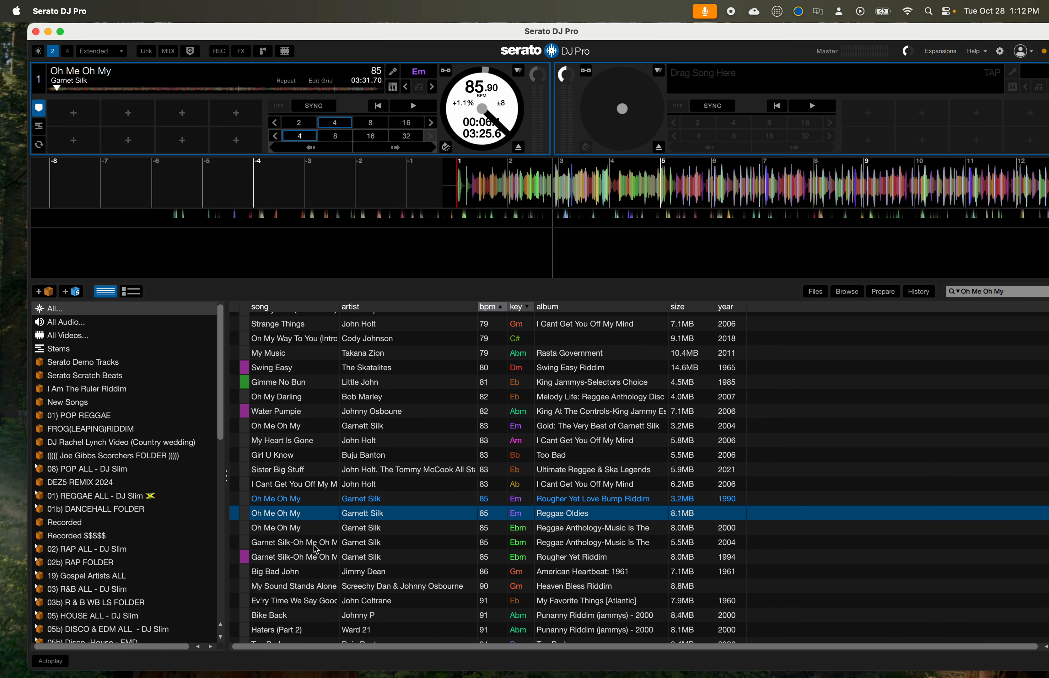
pyautogui.click(283, 500)
pyautogui.click(293, 529)
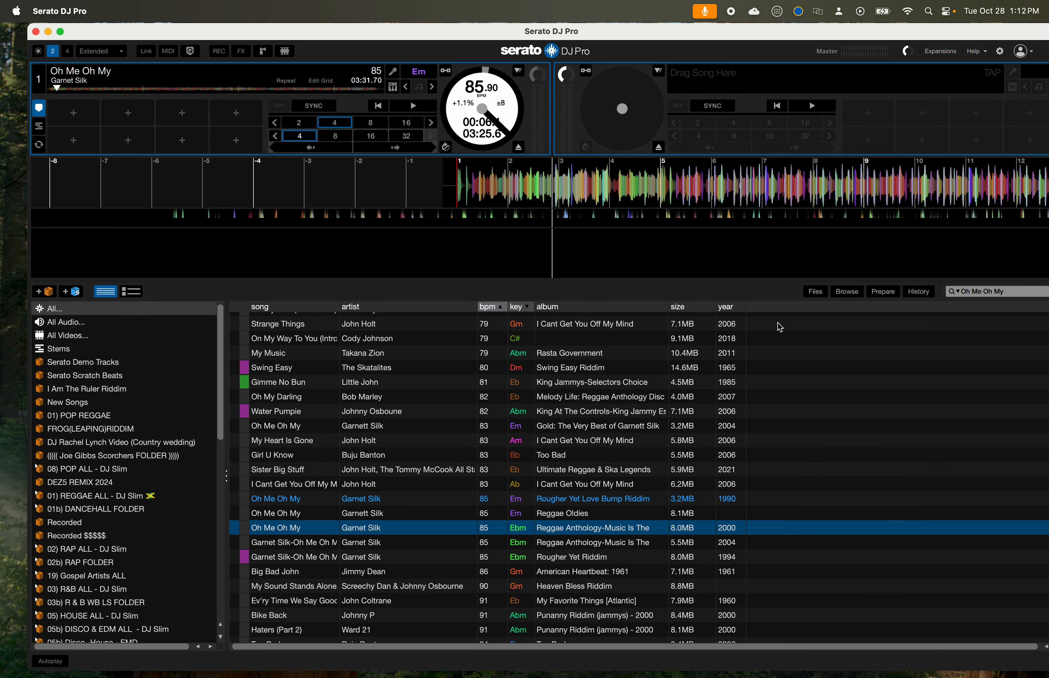
pyautogui.rightClick(789, 305)
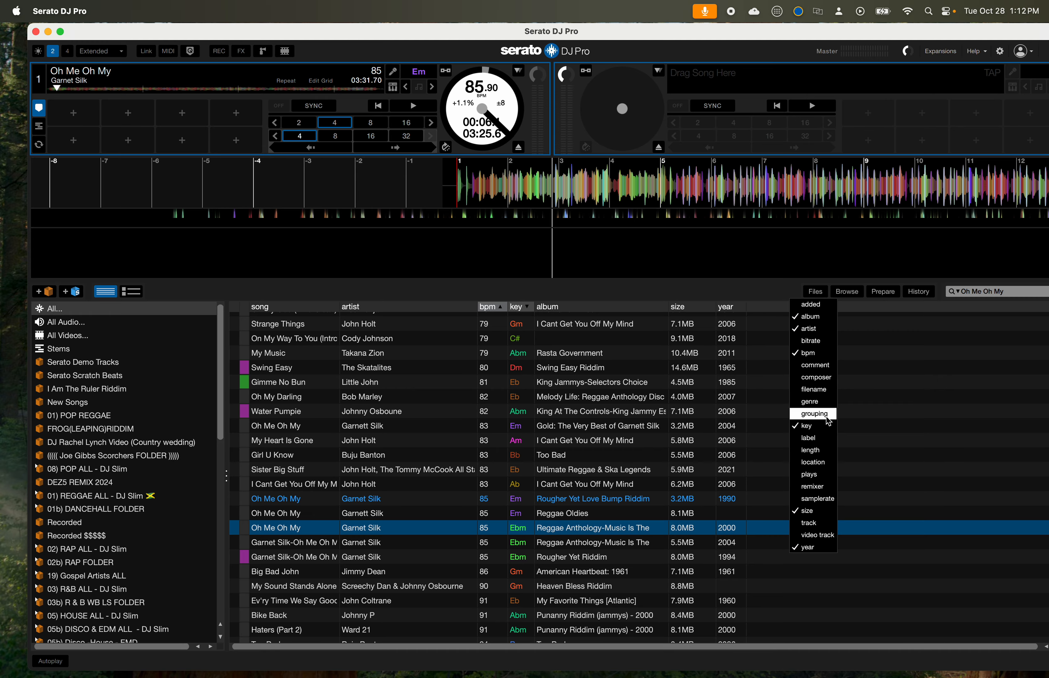
pyautogui.click(820, 378)
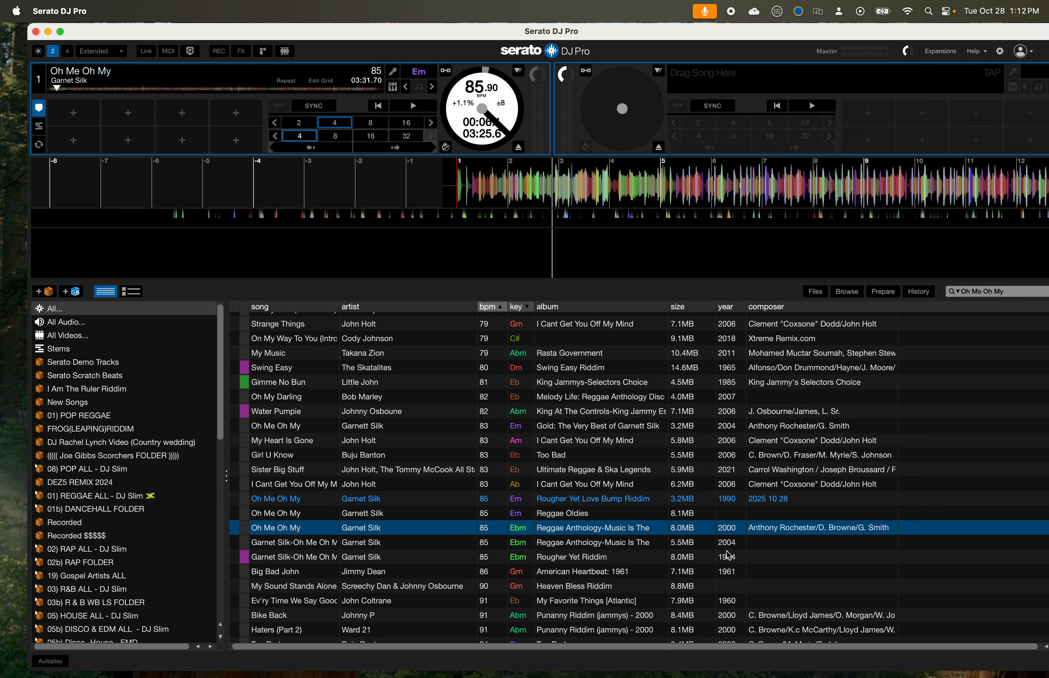
# Step: Check the year, album and composer details of the older Garnet Silk Oh Me Oh My copies against the Rougher Yet Love Bump Riddim copy
pyautogui.click(724, 559)
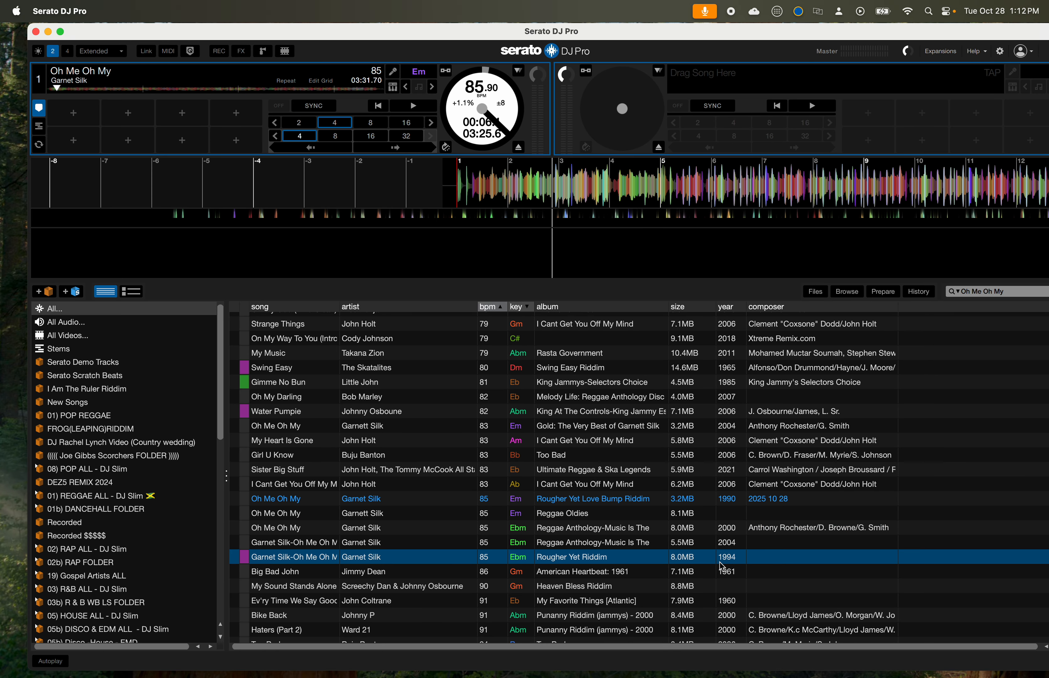
pyautogui.click(377, 529)
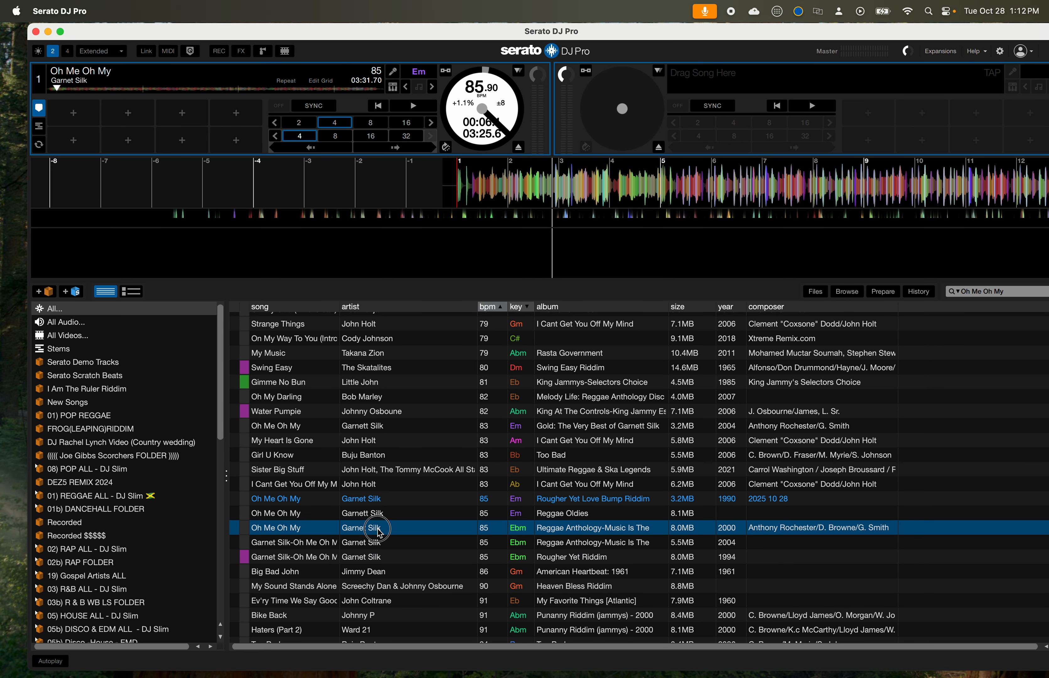
pyautogui.click(753, 502)
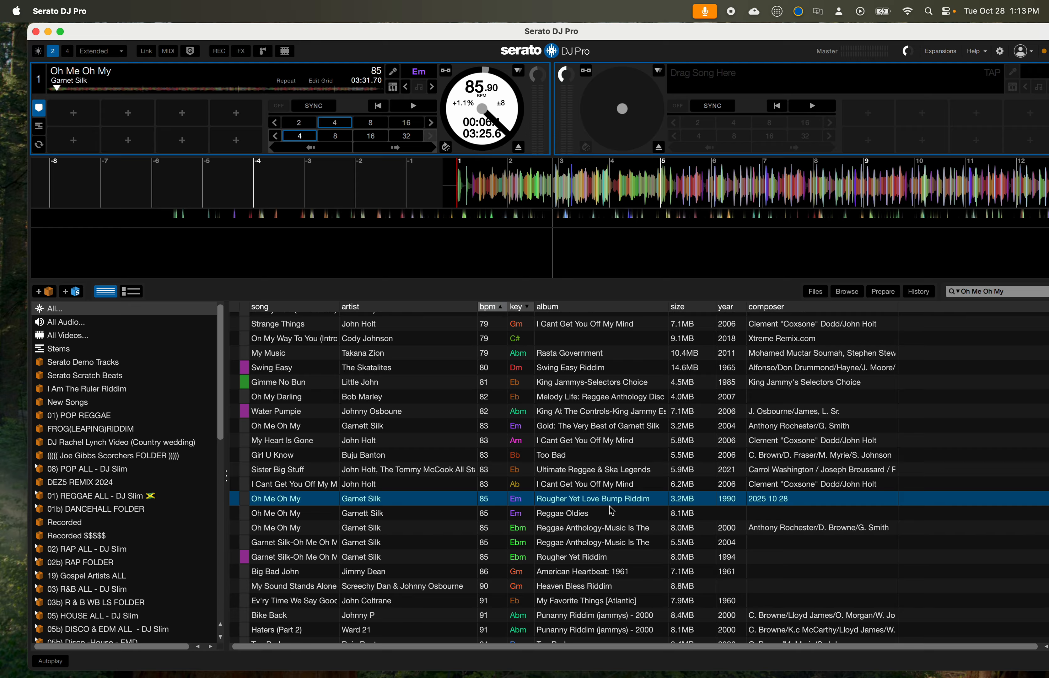
pyautogui.click(589, 515)
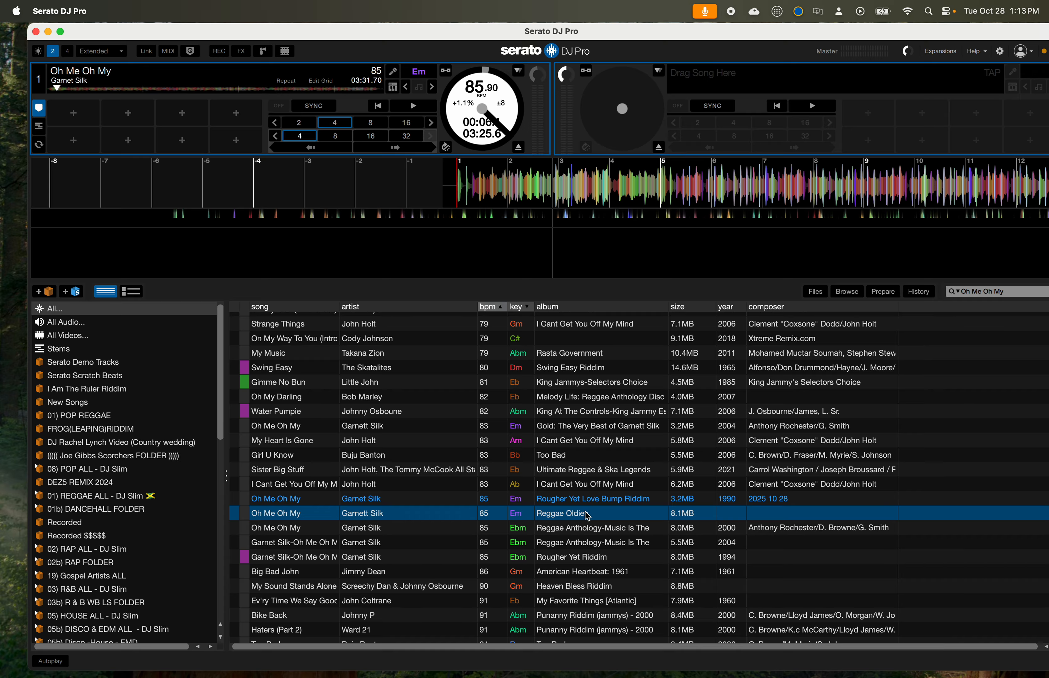
pyautogui.click(588, 500)
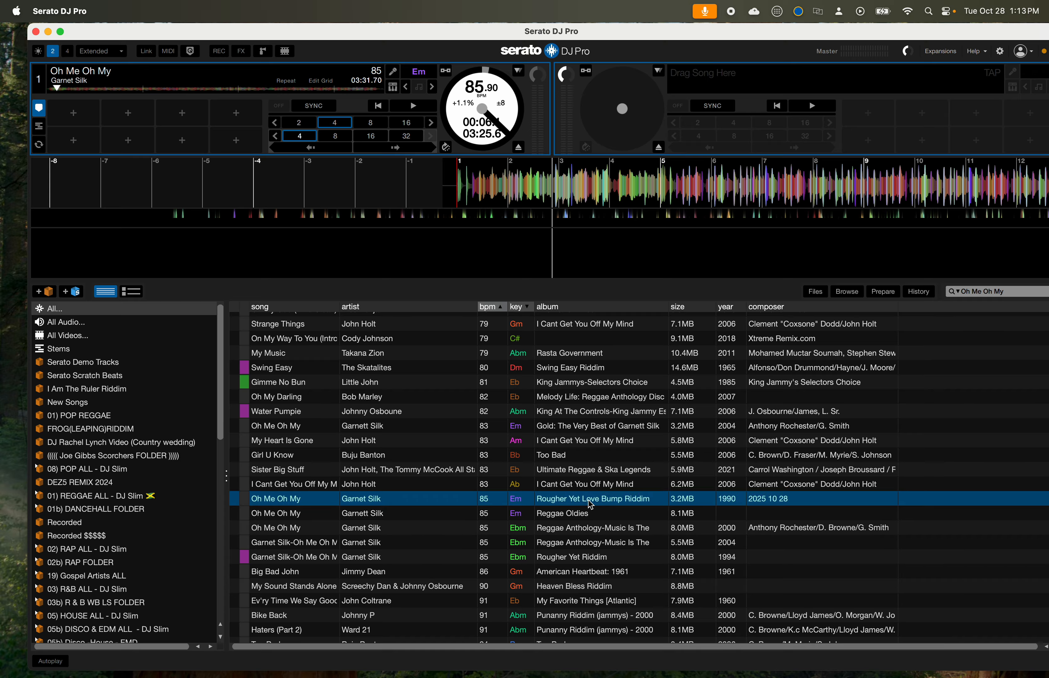
pyautogui.click(585, 512)
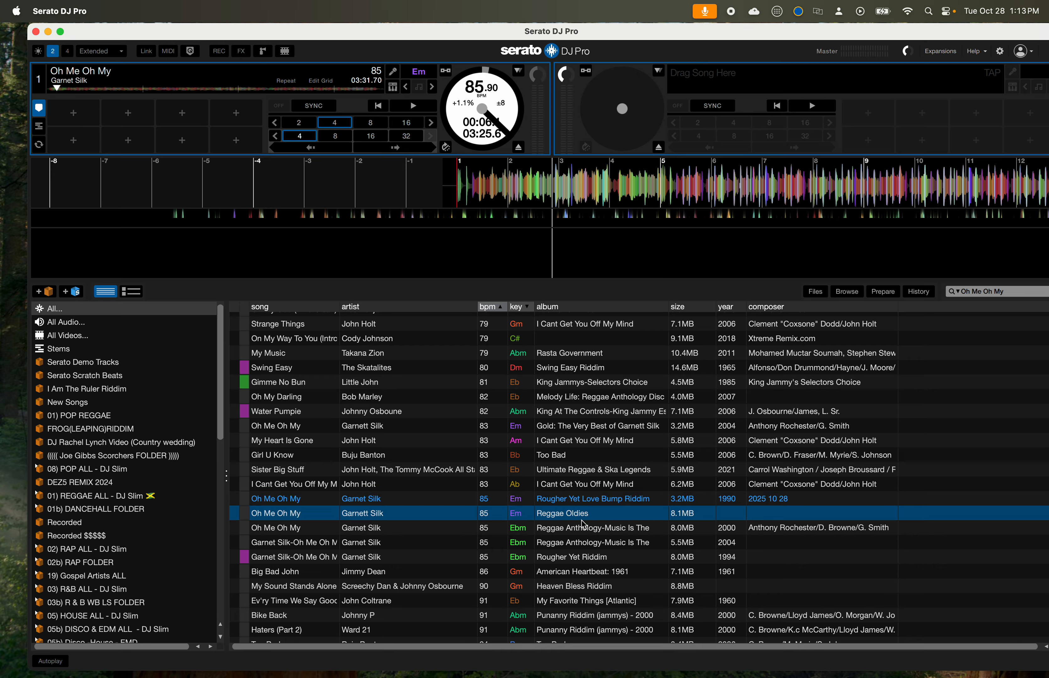
pyautogui.click(588, 503)
pyautogui.click(590, 511)
pyautogui.press('super+Tab')
pyautogui.press('super+Tab')
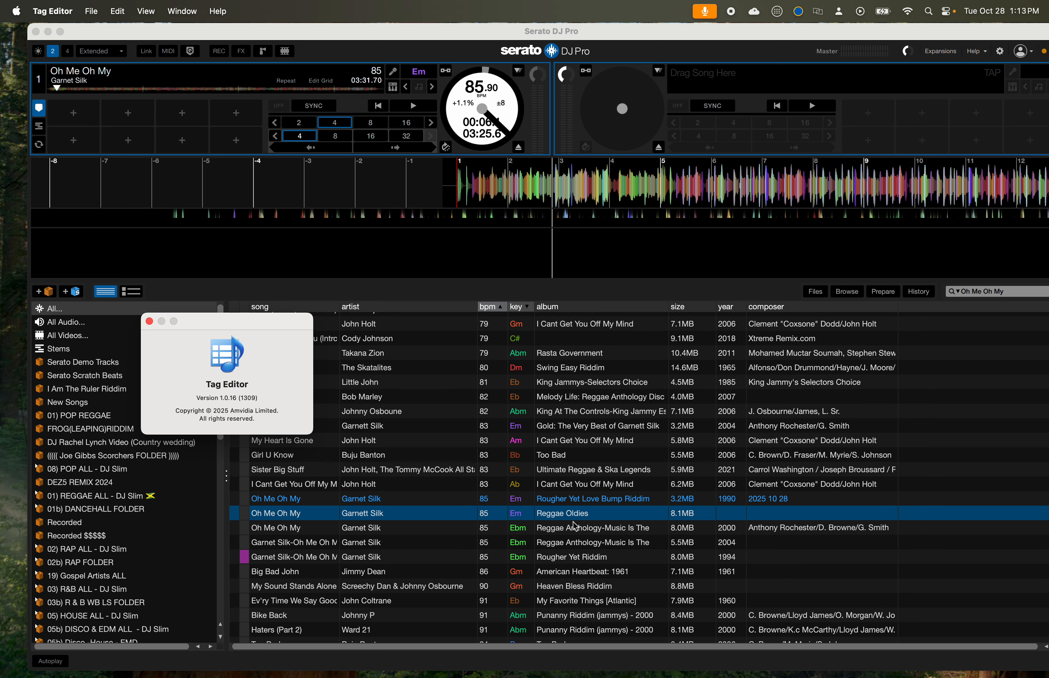
# Step: Set the album of the Reggae Oldies and 2000 Reggae Anthology copies of Oh Me Oh My to Rougher Yet Love Bump Riddim
pyautogui.click(576, 503)
pyautogui.doubleClick(577, 502)
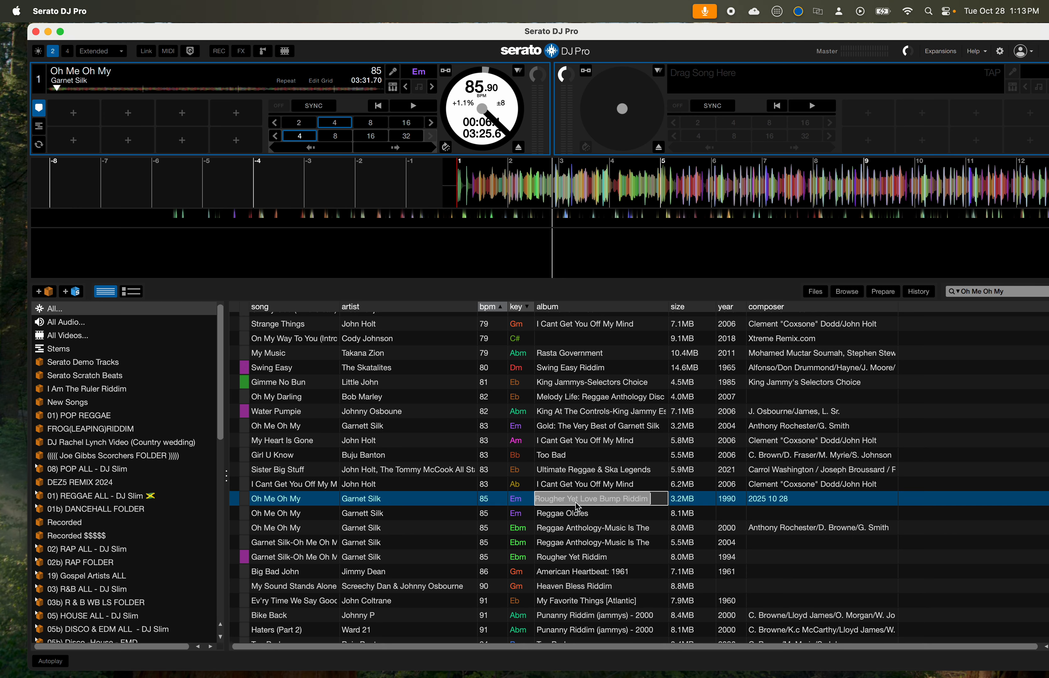
pyautogui.press('Return')
pyautogui.click(568, 533)
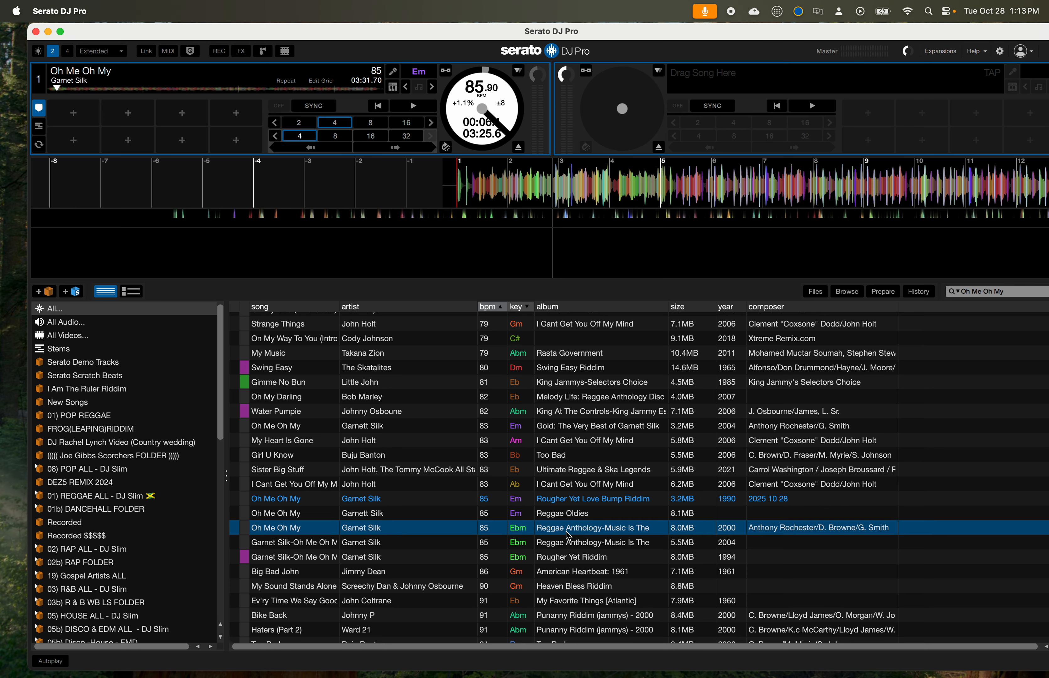
pyautogui.click(578, 502)
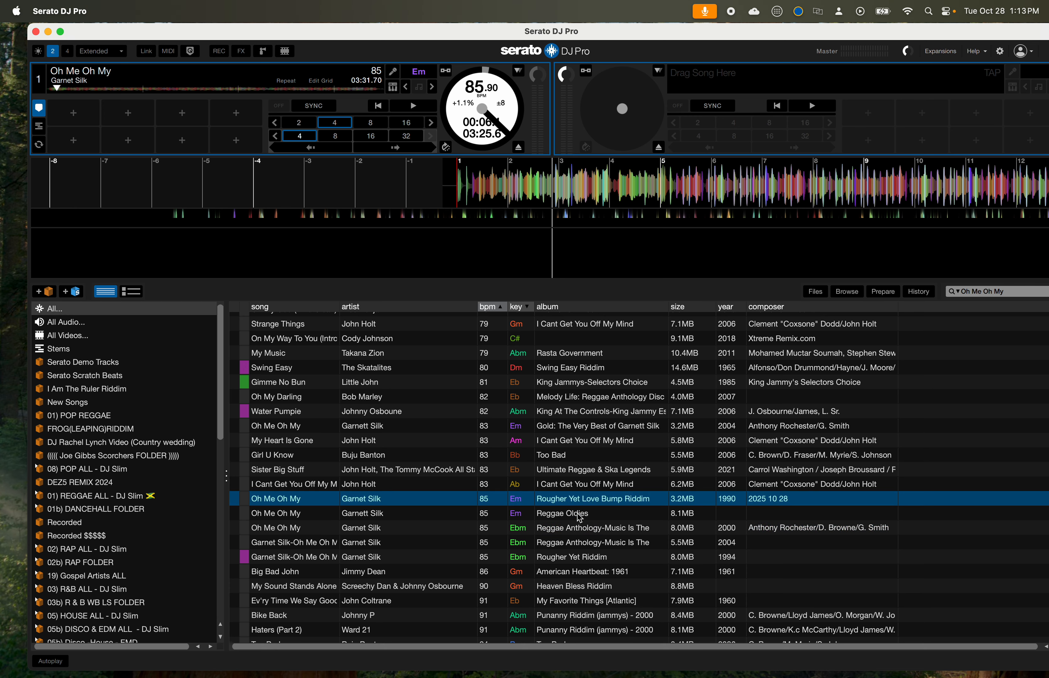
pyautogui.keyDown('shift'); pyautogui.click(579, 532); pyautogui.keyUp('shift')
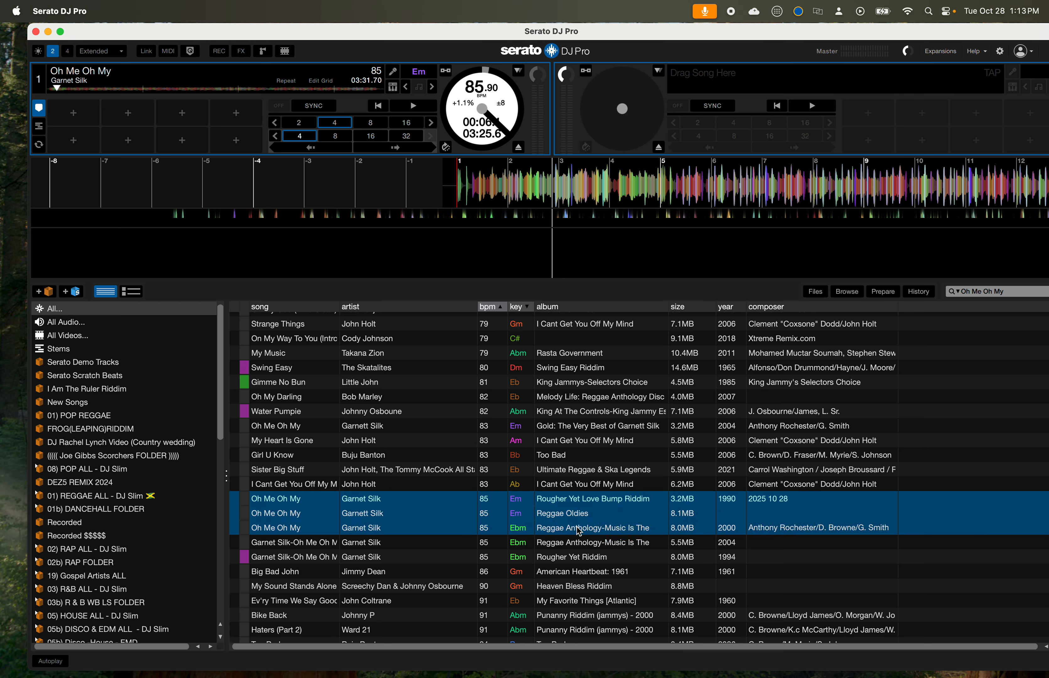
pyautogui.doubleClick(591, 500)
pyautogui.press('Return')
pyautogui.press('Return')
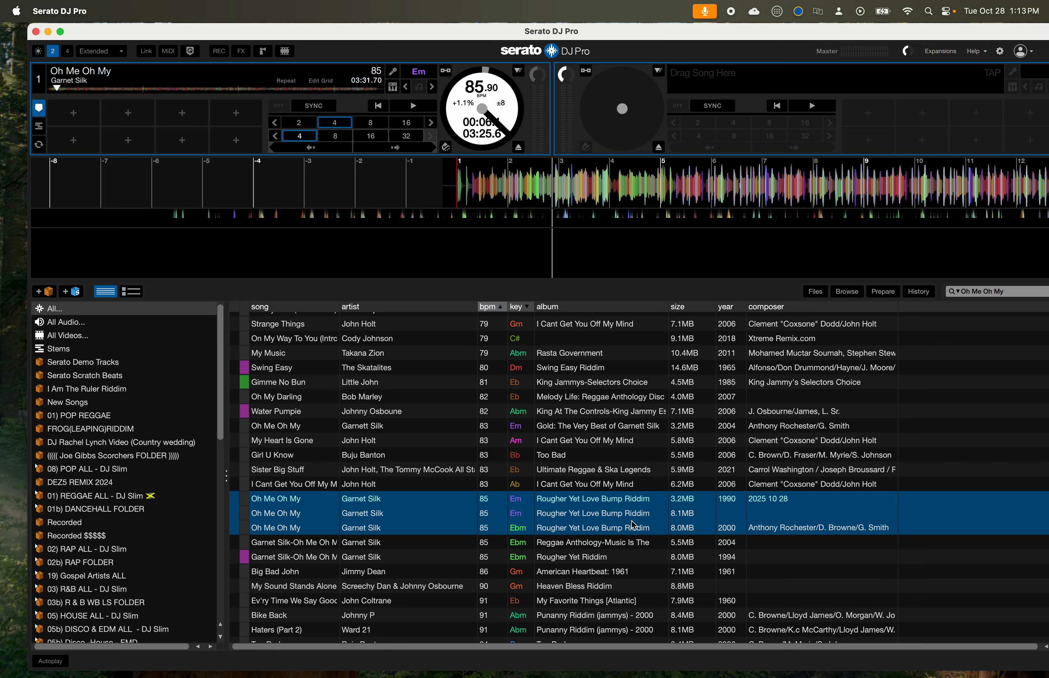
# Step: Copy the album name Rougher Yet Love Bump Riddim and search the entire library for it
pyautogui.click(582, 497)
pyautogui.doubleClick(582, 497)
pyautogui.press('super+c')
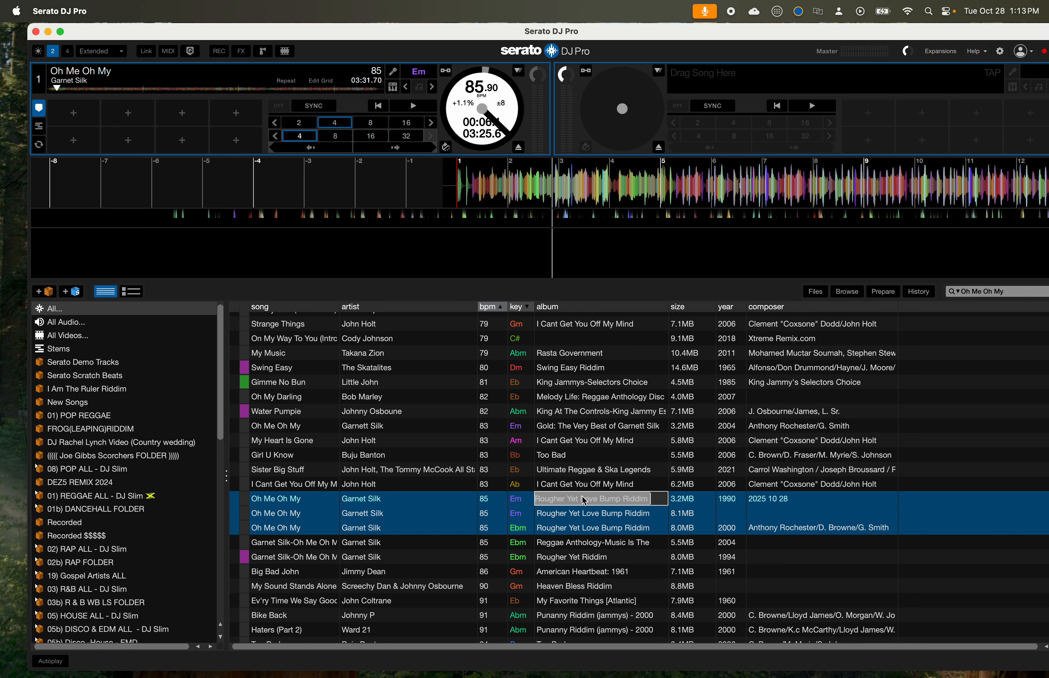
pyautogui.click(973, 295)
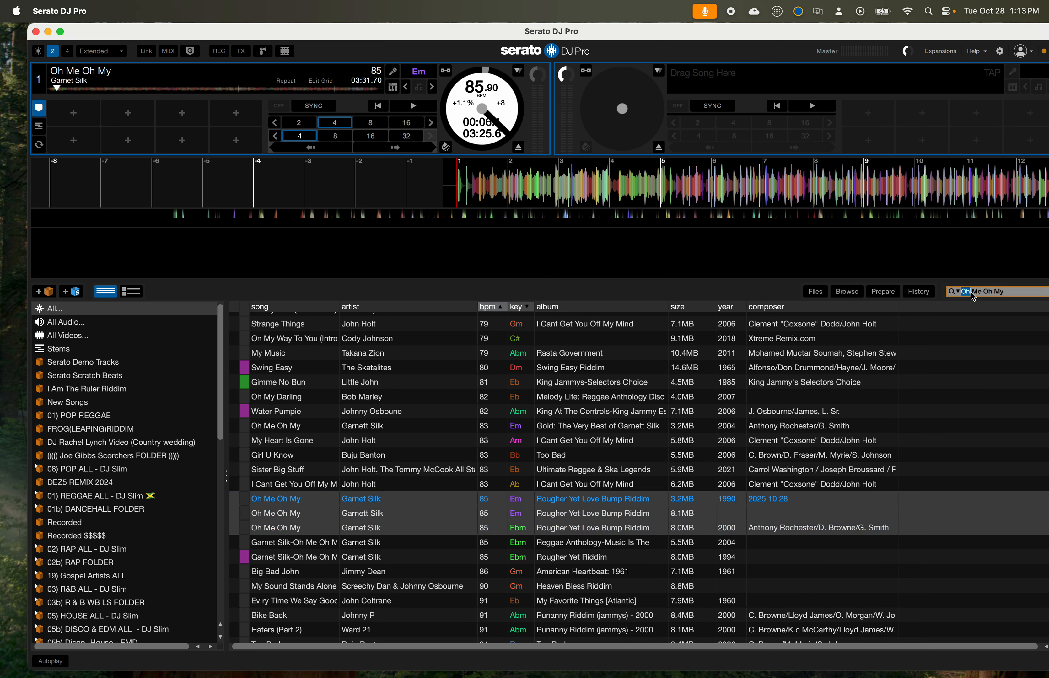
pyautogui.press('super+a')
pyautogui.press('super+v')
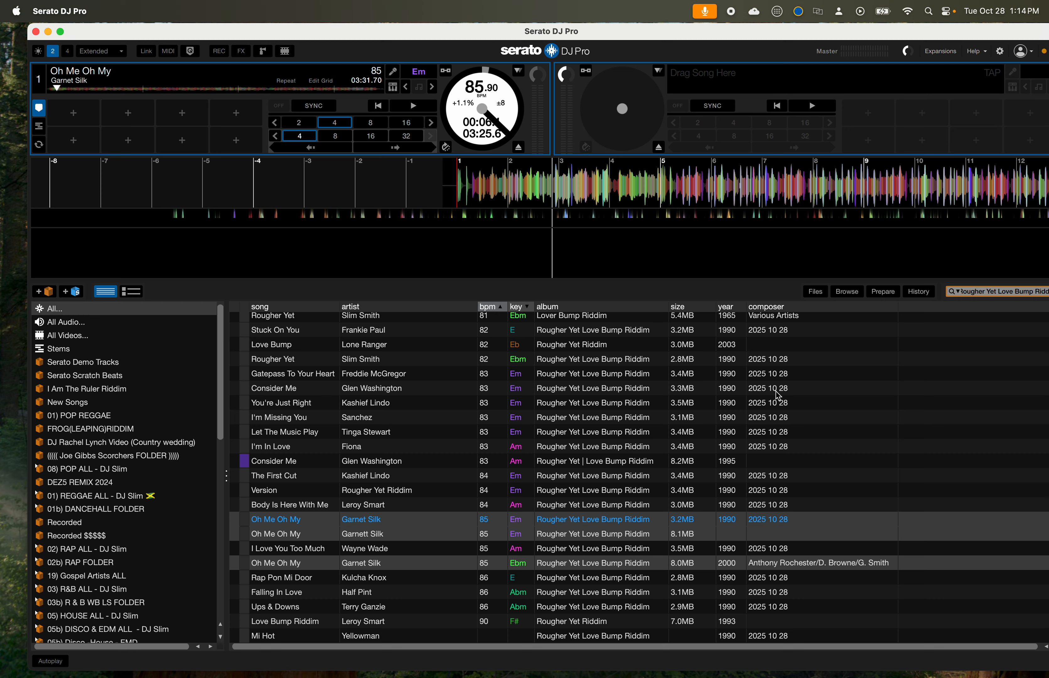
# Step: Sort the results by artist and compare the two Glen Washington copies of Consider Me, bringing the whole window into view
pyautogui.click(766, 467)
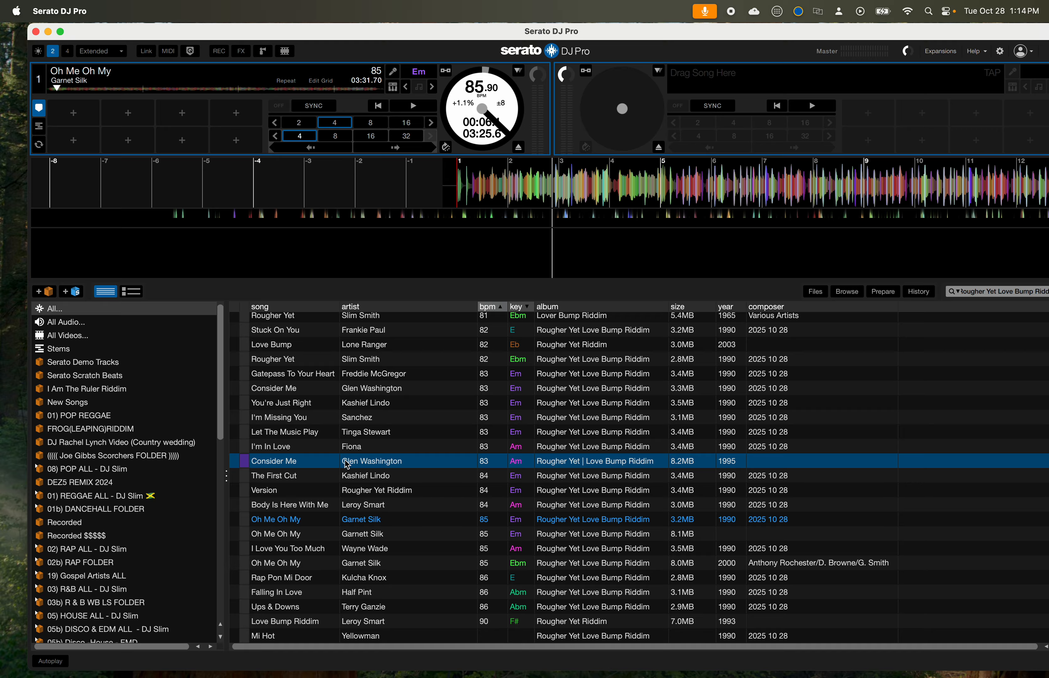
pyautogui.click(354, 307)
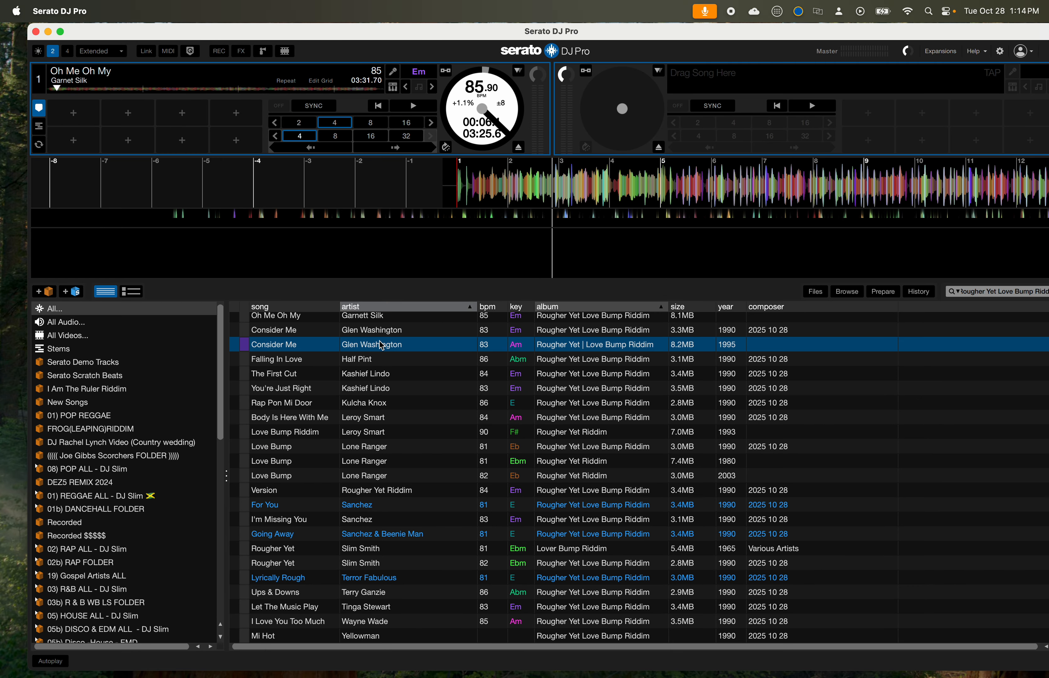
pyautogui.click(389, 332)
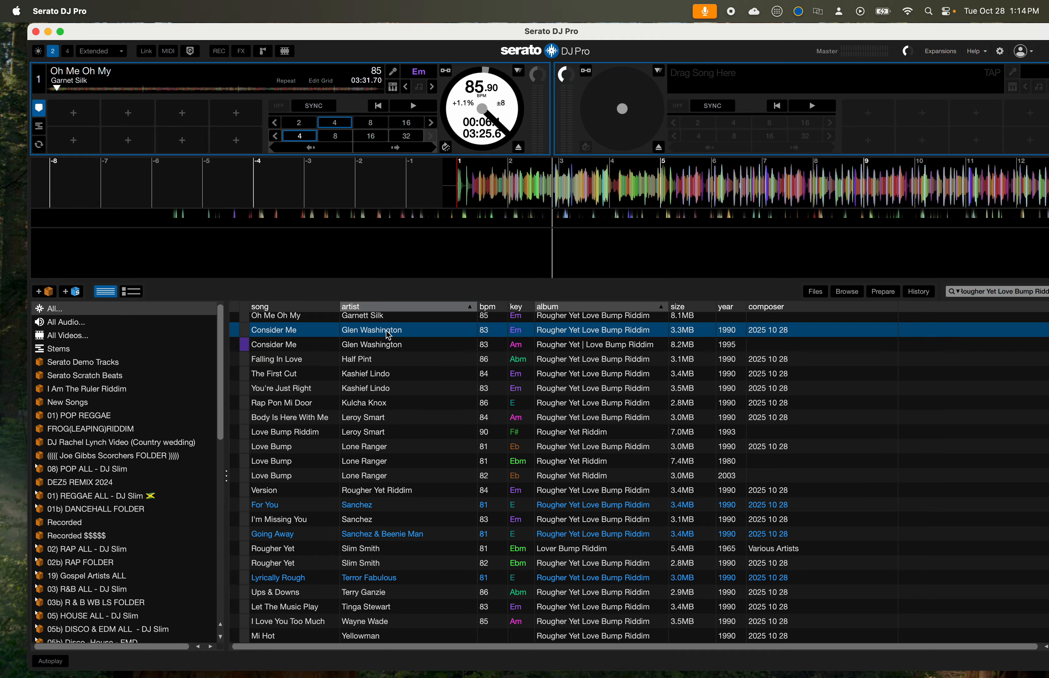
pyautogui.click(390, 346)
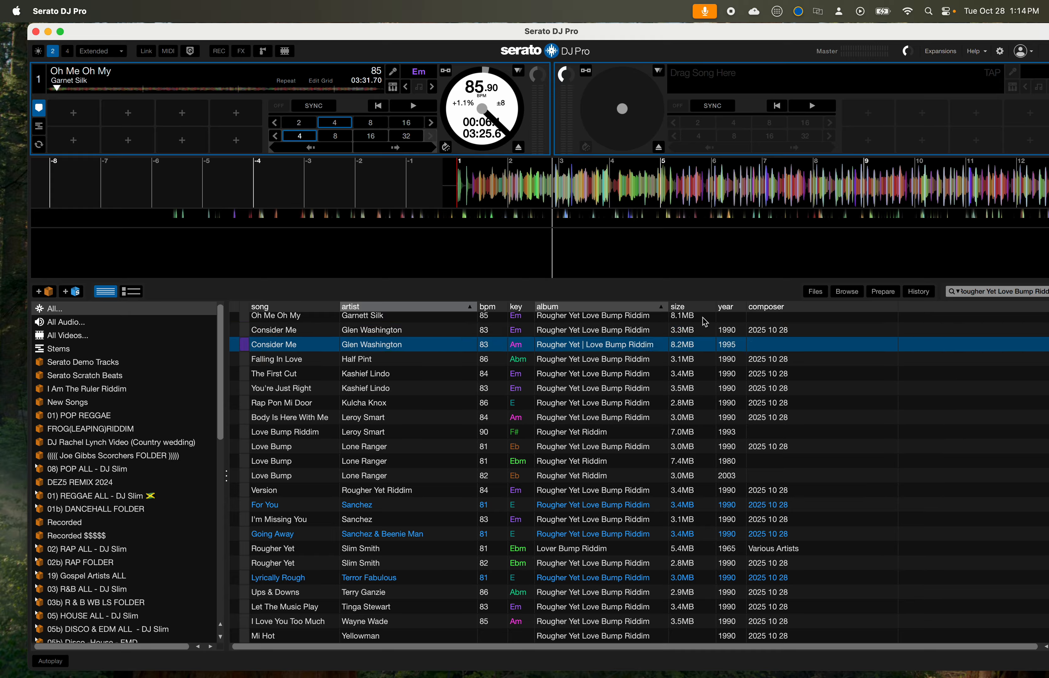
pyautogui.click(790, 334)
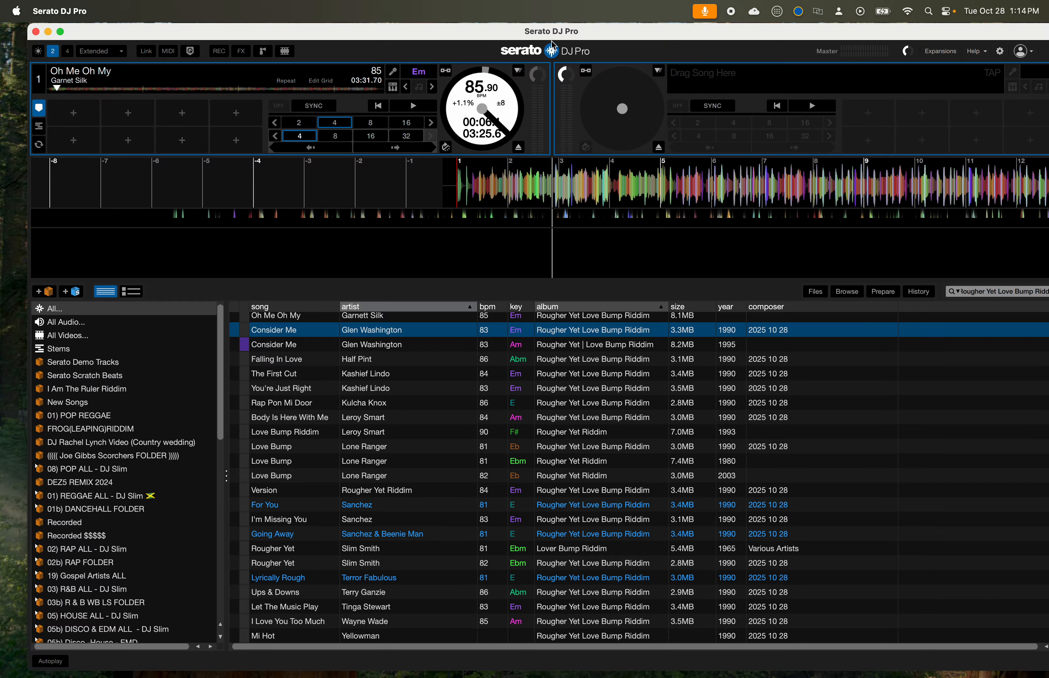
pyautogui.moveTo(576, 38); pyautogui.dragTo(558, 17)
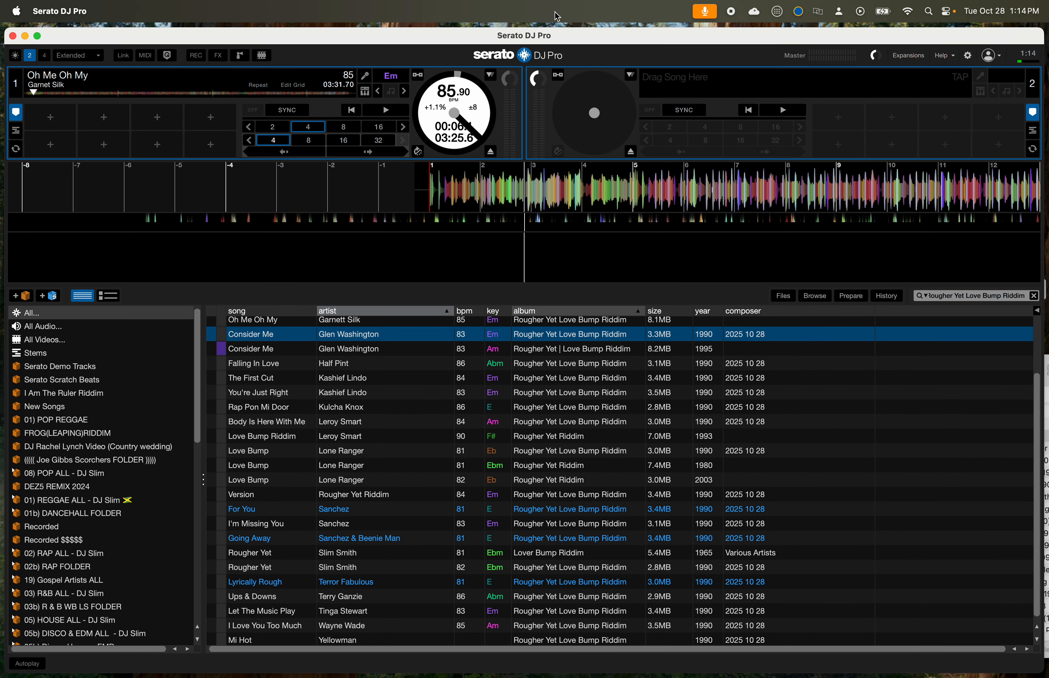
# Step: Switch to Tag Editor, restore its minimized Rougher Yet Love Bump Riddim file list, and move that window lower on the screen
pyautogui.press('super+Tab')
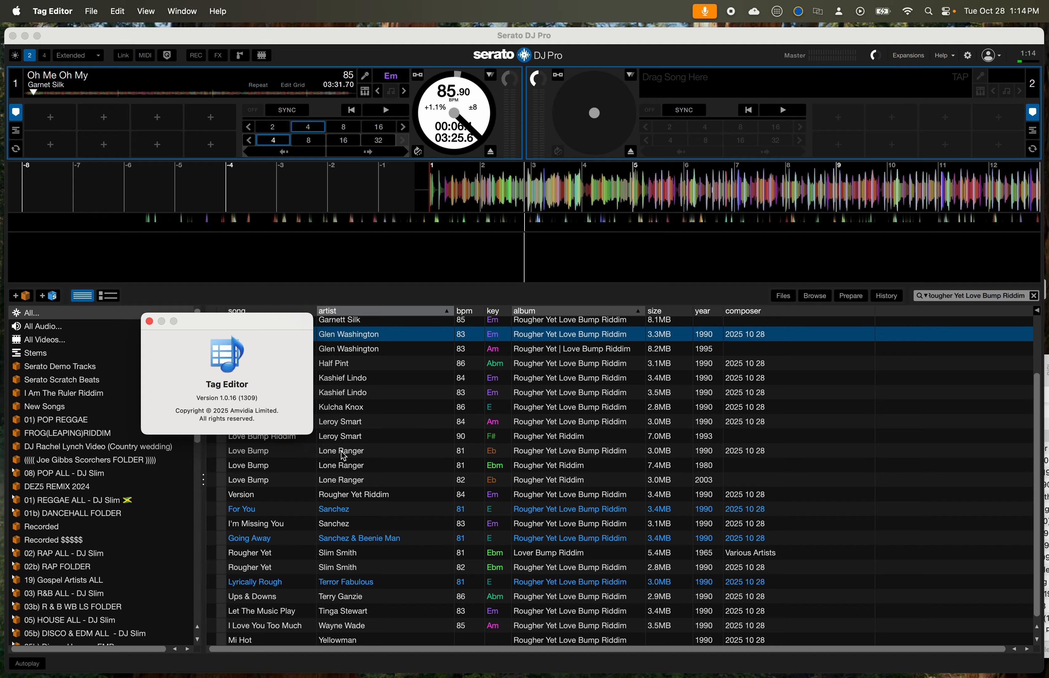
pyautogui.press('super+Tab')
pyautogui.press('super+Tab')
pyautogui.press('super+Tab')
pyautogui.press('super+Tab')
pyautogui.press('super+Tab')
pyautogui.press('super+Tab')
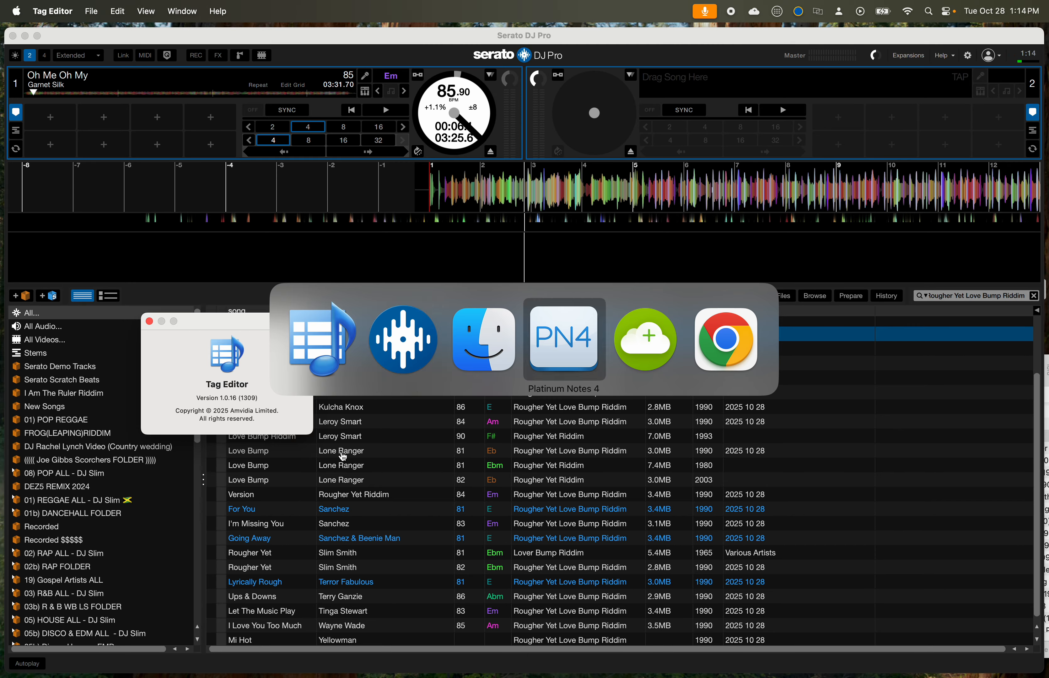
pyautogui.moveTo(848, 671)
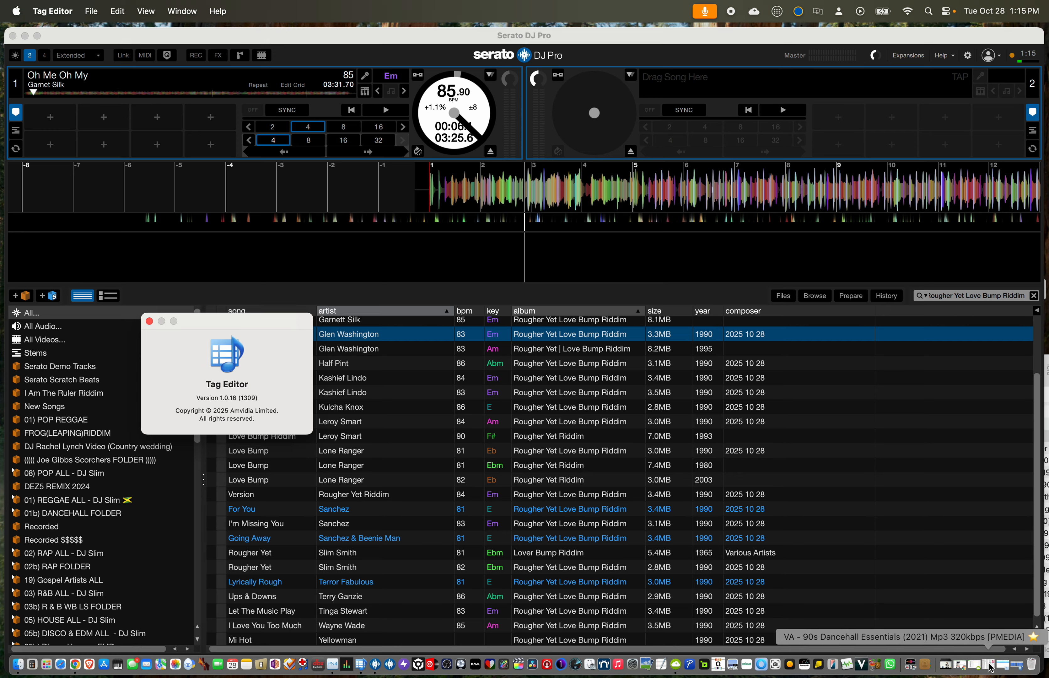
pyautogui.click(1016, 669)
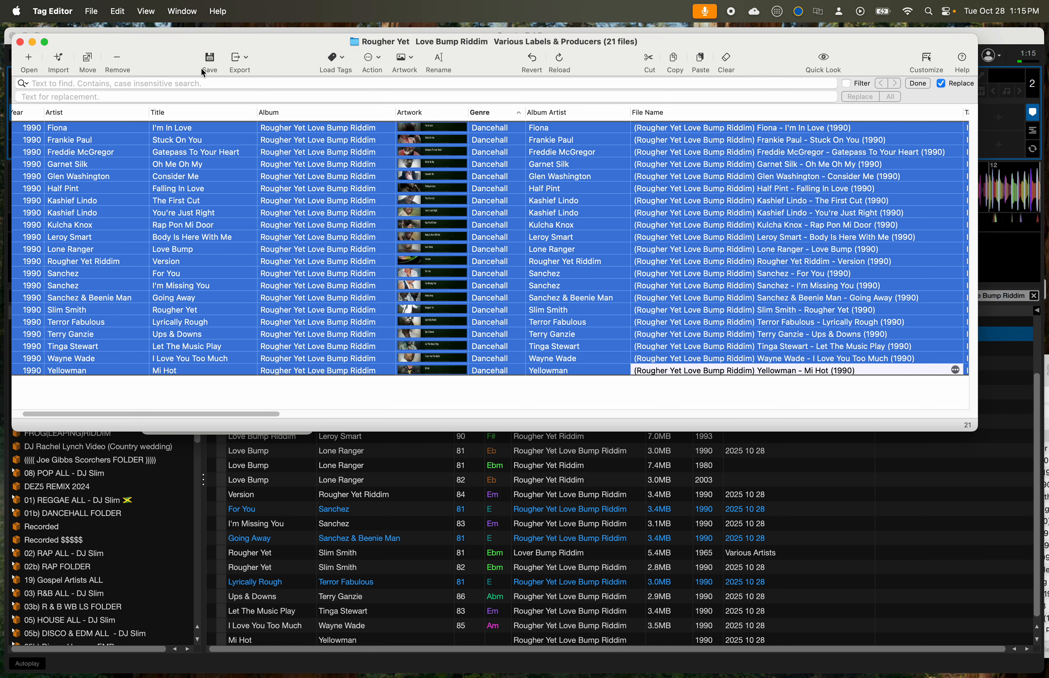
pyautogui.click(62, 12)
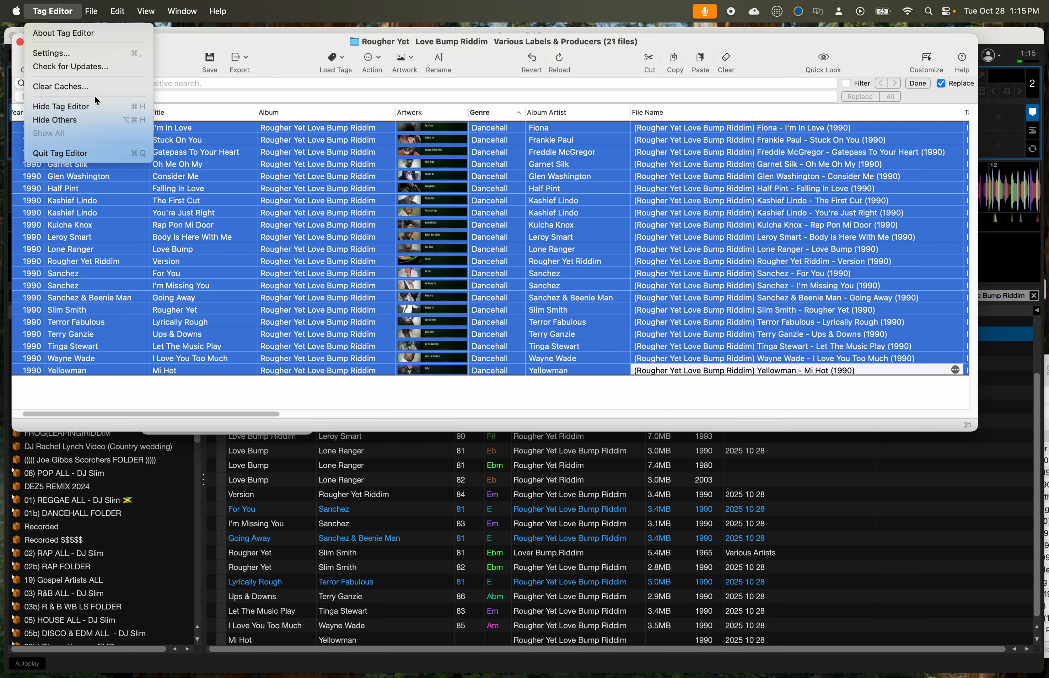
pyautogui.moveTo(286, 57); pyautogui.dragTo(289, 100)
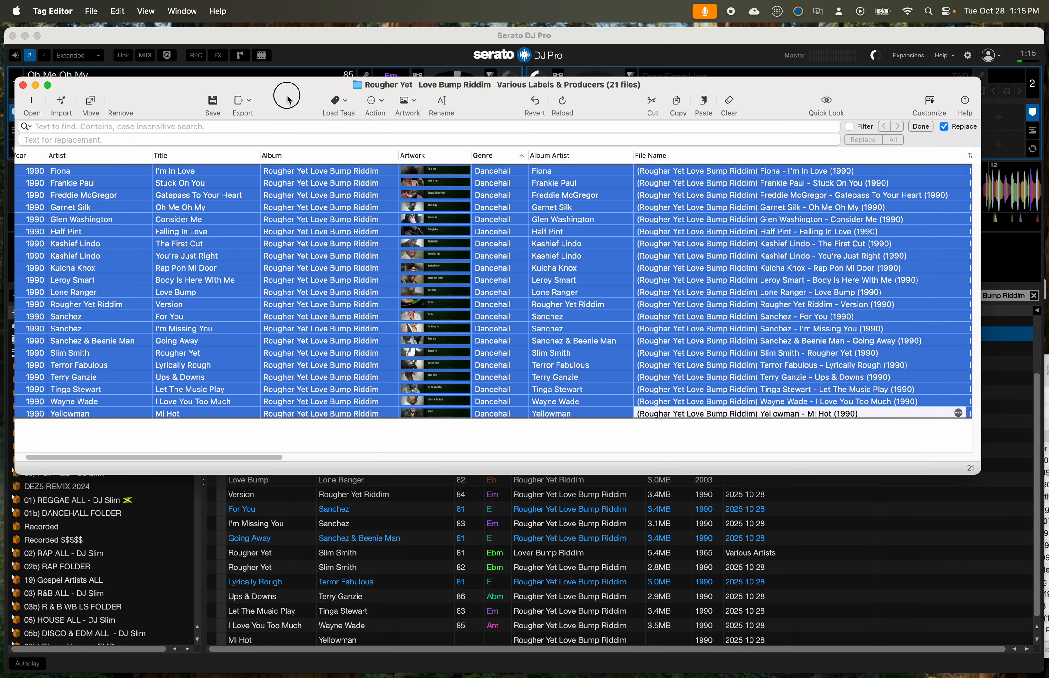